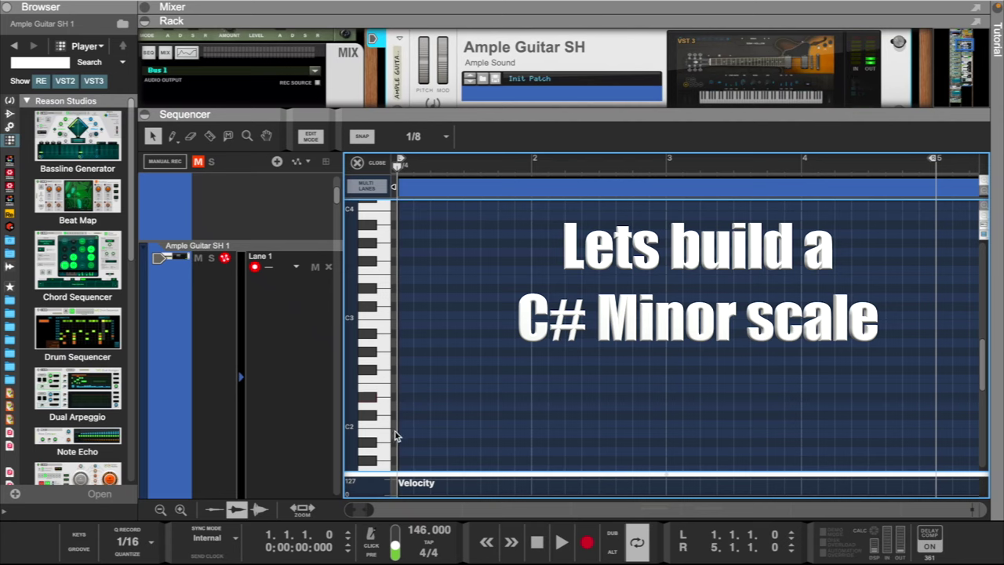
- Enter one-bar notes C#2, G#2, D#3 and B2 in bar 1, starting an eighth note apart, and play them back
{"action": "left_click_drag", "start_coordinate": [431, 416], "coordinate": [448, 352]}
{"action": "left_click_drag", "start_coordinate": [448, 352], "coordinate": [480, 325]}
{"action": "key", "text": "space"}
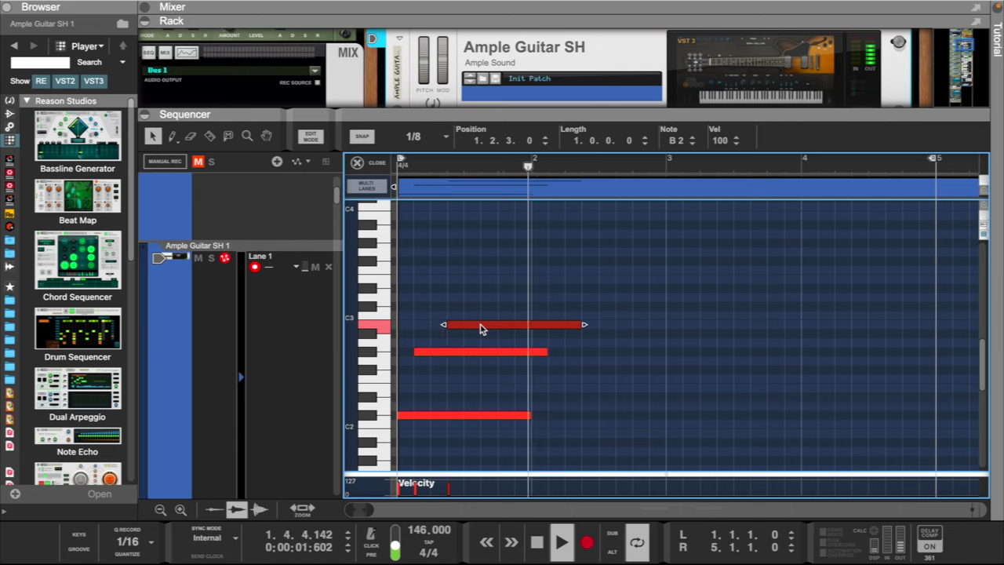
{"action": "key", "text": "space"}
{"action": "left_click_drag", "start_coordinate": [438, 352], "coordinate": [439, 289]}
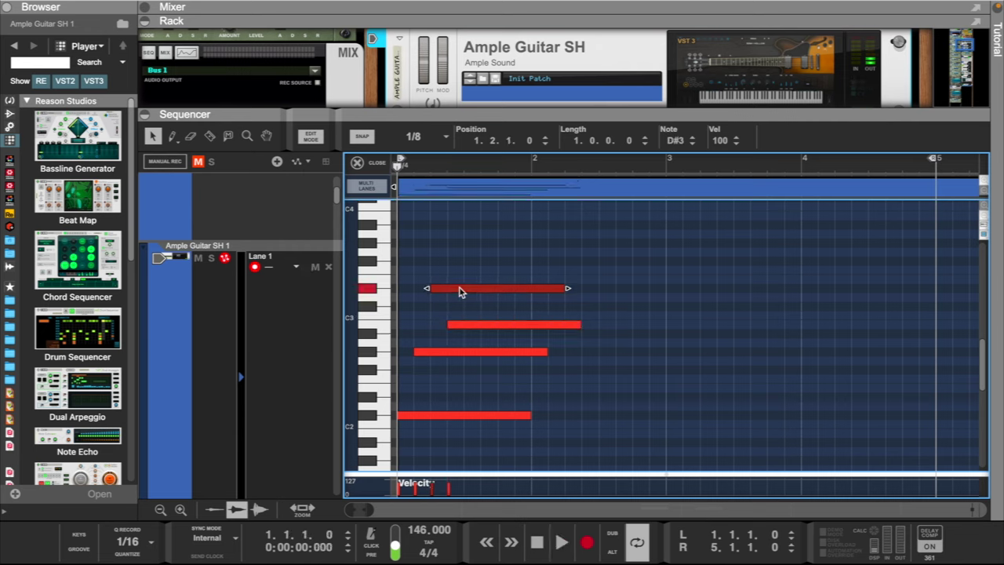
{"action": "key", "text": "space"}
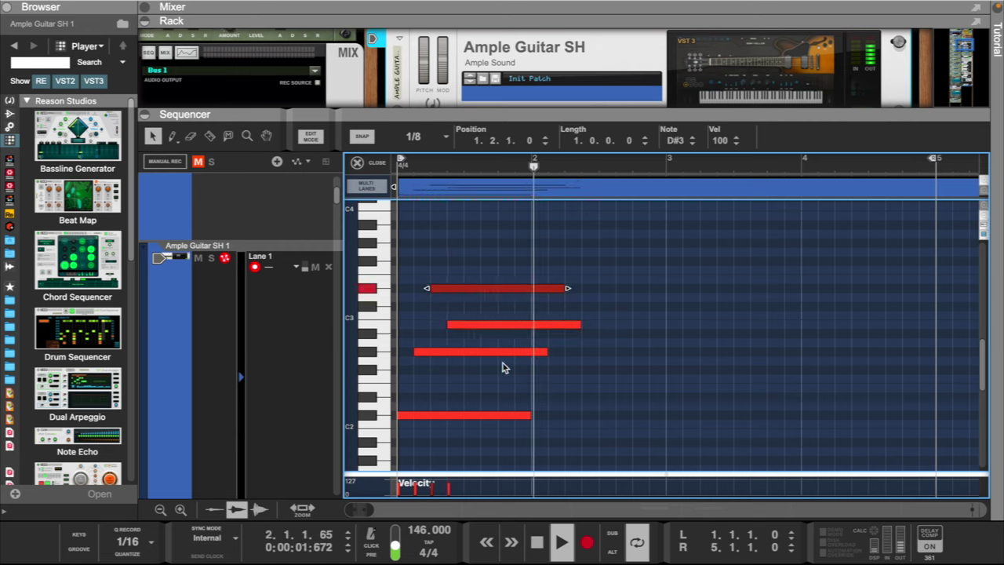
{"action": "key", "text": "space"}
- Add one-bar bass notes E2 in bar 2, D#2 in bar 3 and F#2 in bar 4 during looped playback
{"action": "left_click_drag", "start_coordinate": [445, 422], "coordinate": [703, 403]}
{"action": "key", "text": "space"}
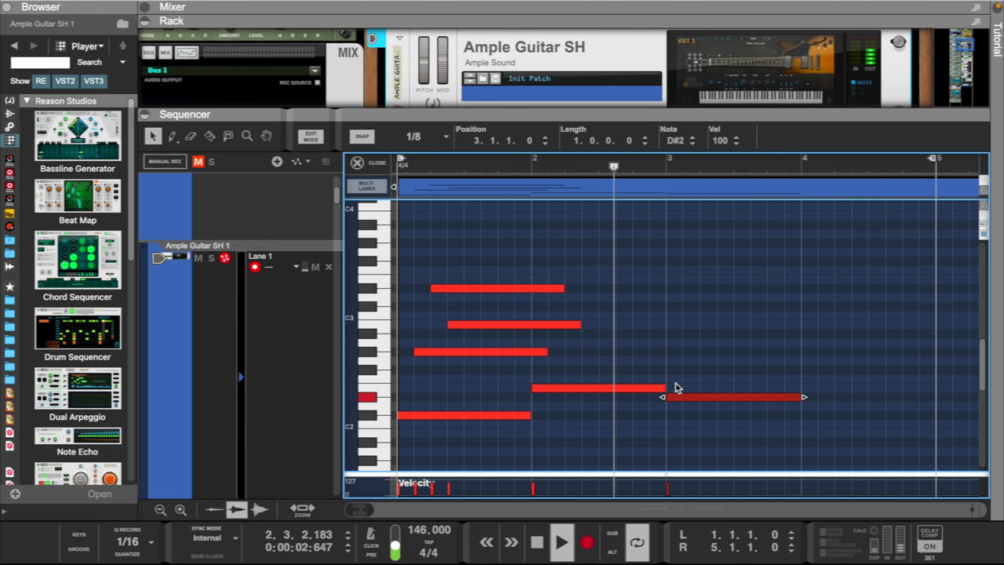
{"action": "scroll", "coordinate": [627, 330], "scroll_direction": "up", "scroll_amount": 2}
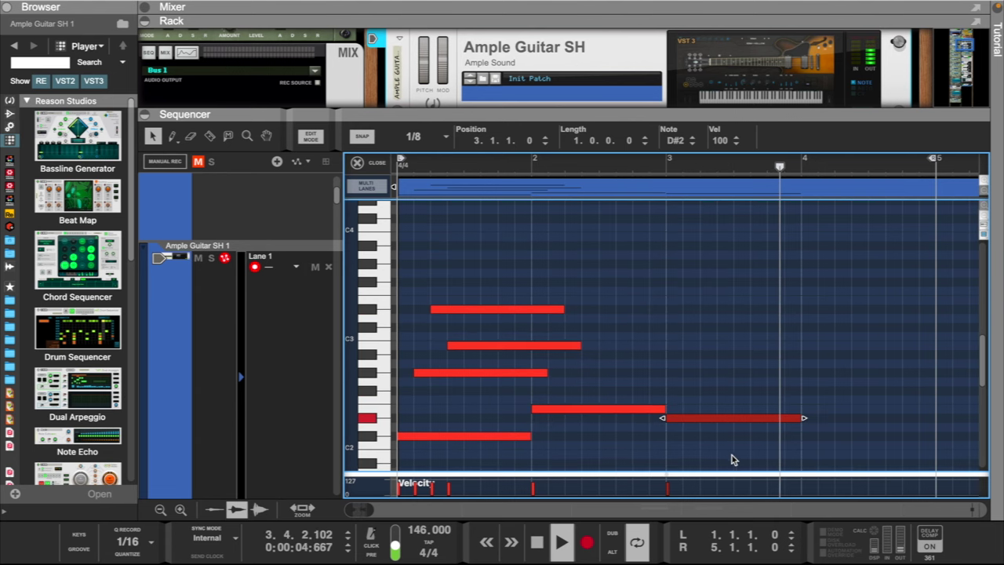
{"action": "left_click_drag", "start_coordinate": [692, 421], "coordinate": [821, 392]}
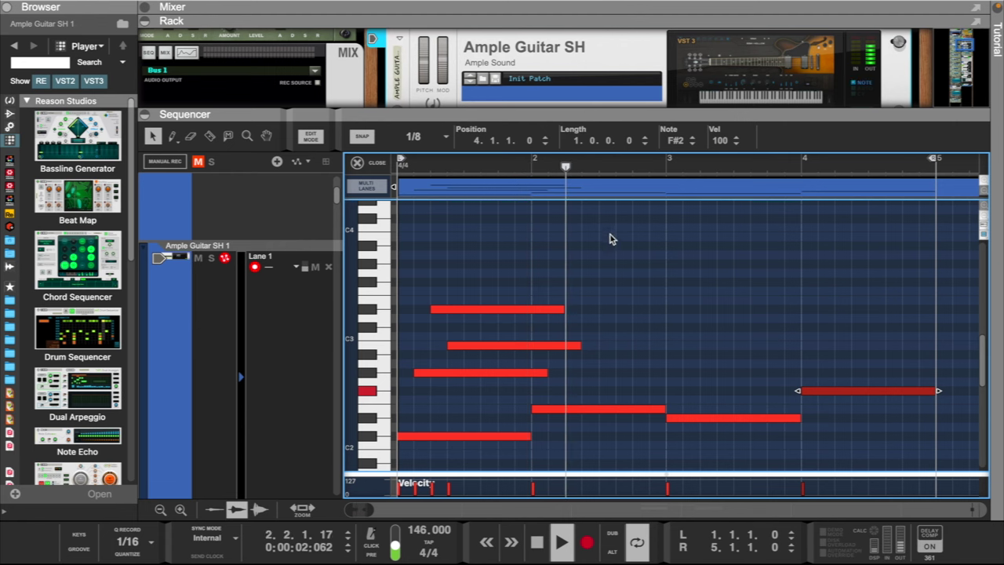
- Draw a two-beat melody note at position 2.3.1 and move it to B3
{"action": "scroll", "coordinate": [610, 237], "scroll_direction": "up", "scroll_amount": 2}
{"action": "scroll", "coordinate": [610, 238], "scroll_direction": "up", "scroll_amount": 1}
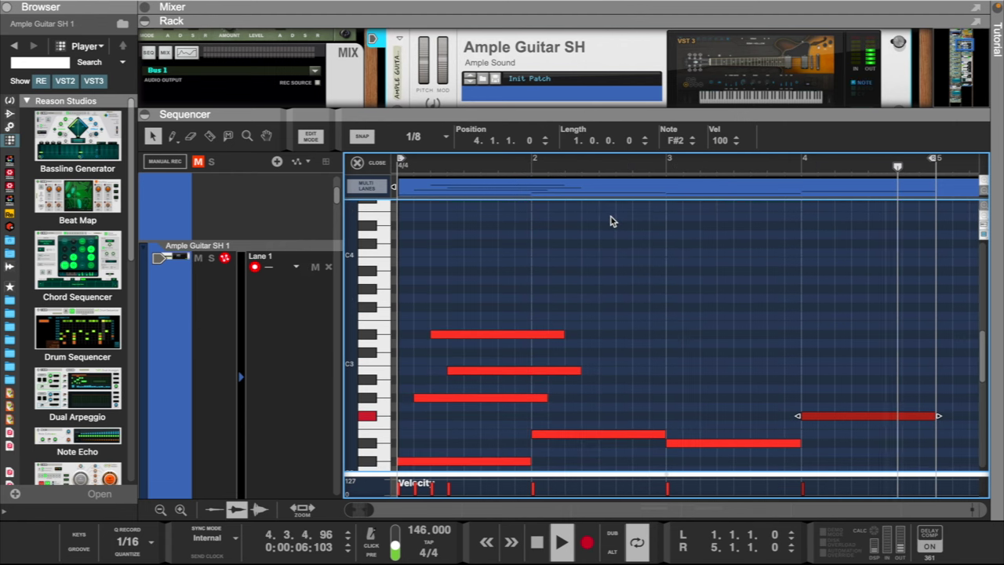
{"action": "key", "text": "w"}
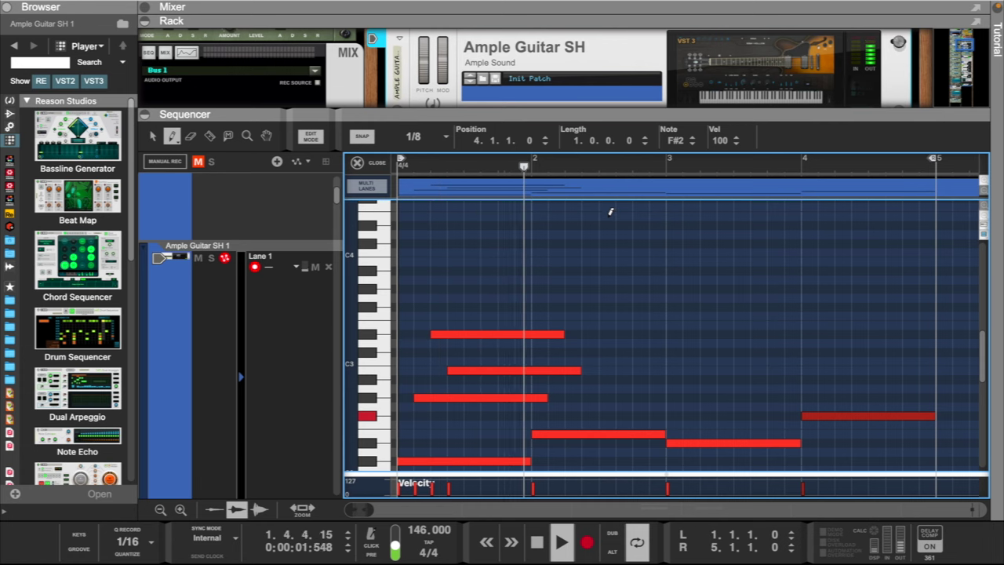
{"action": "left_click_drag", "start_coordinate": [604, 215], "coordinate": [657, 210]}
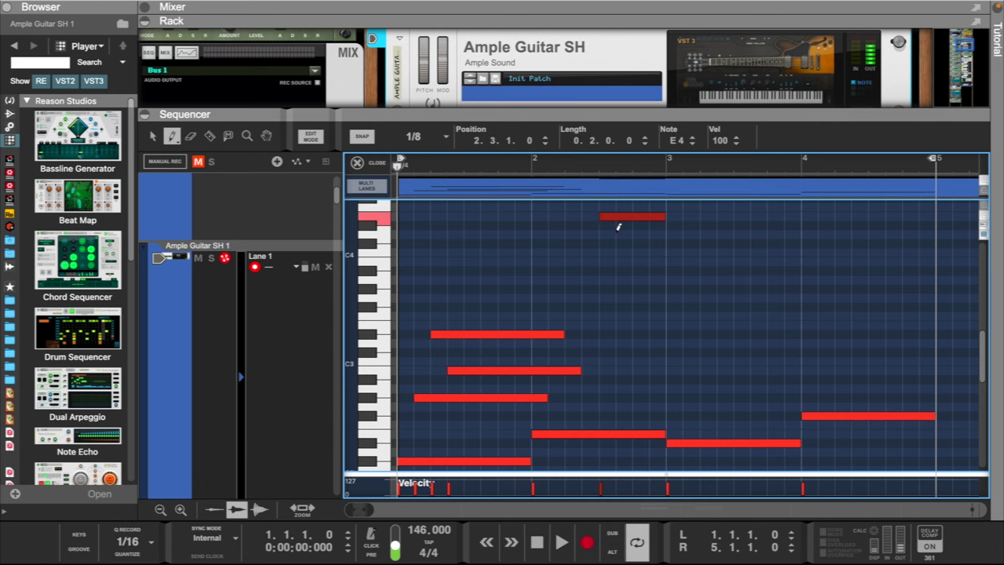
{"action": "key", "text": "space"}
{"action": "key", "text": "q"}
{"action": "scroll", "coordinate": [612, 235], "scroll_direction": "up", "scroll_amount": 4}
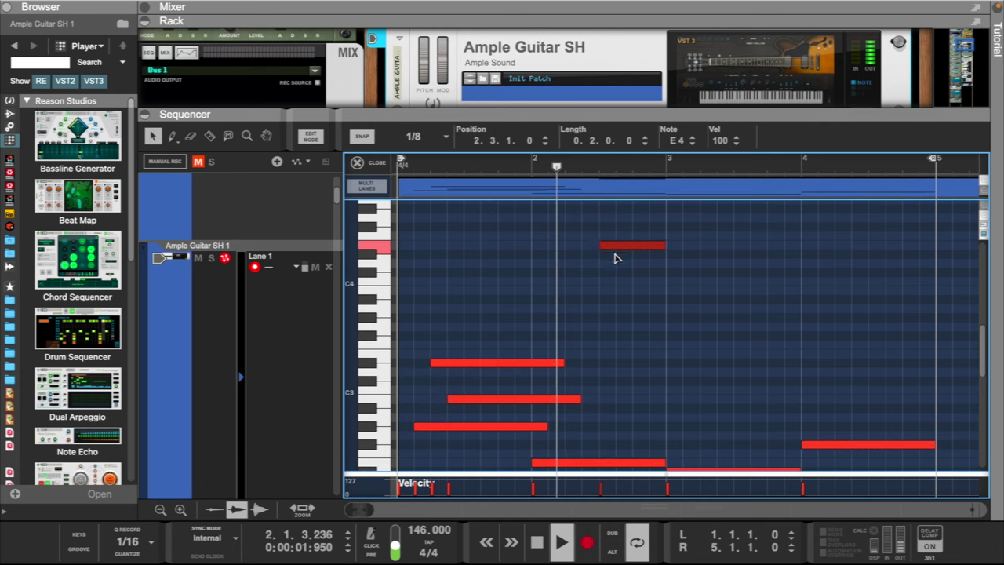
{"action": "left_click_drag", "start_coordinate": [615, 257], "coordinate": [616, 292]}
- Add the descending notes A#3, G#3 and F#3 at eighth-note intervals after the B3, with G#3 and F#3 two beats long
{"action": "key", "text": "w"}
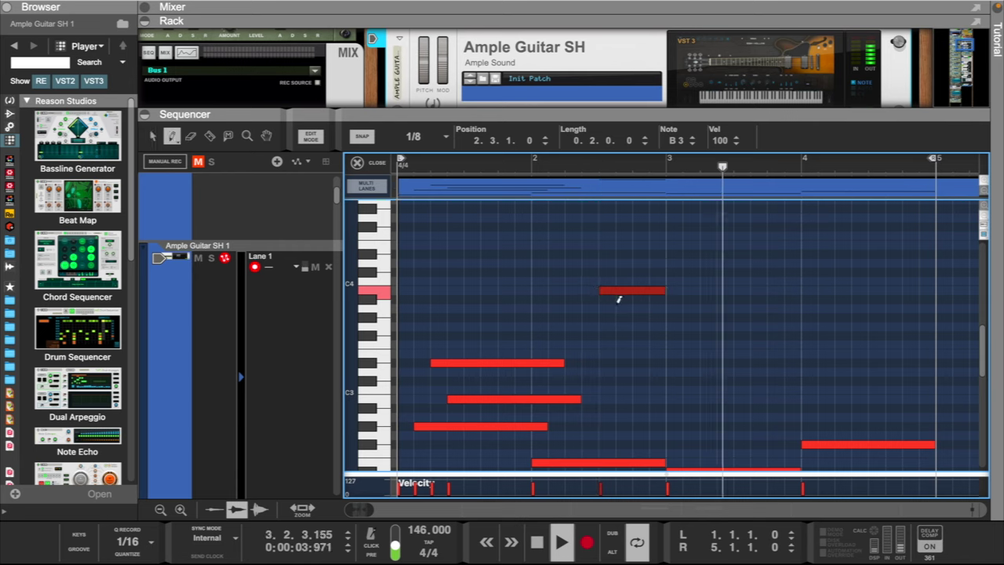
{"action": "key", "text": "space"}
{"action": "key", "text": "space"}
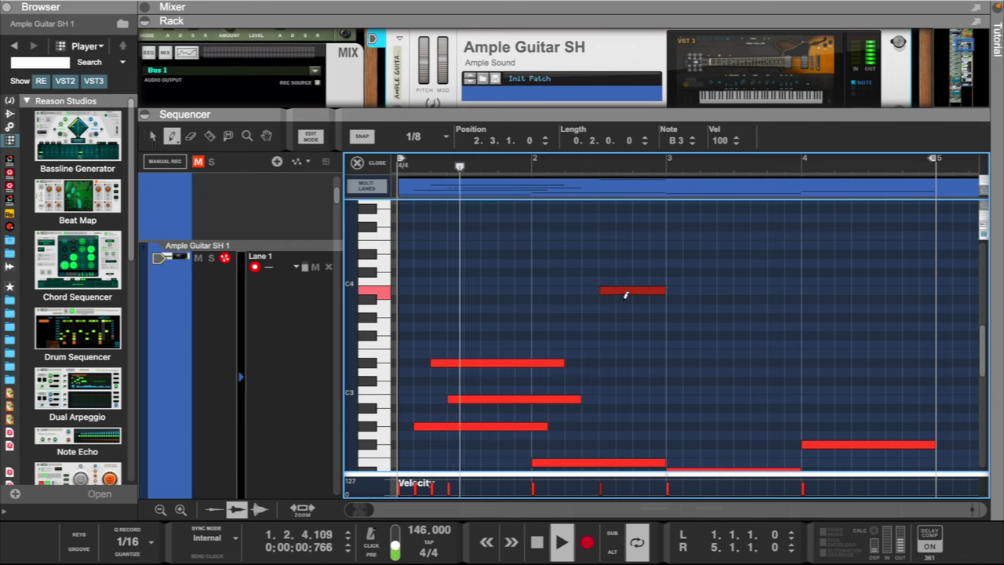
{"action": "mouse_move", "coordinate": [624, 299]}
{"action": "left_mouse_down"}
{"action": "mouse_move", "coordinate": [661, 296]}
{"action": "mouse_move", "coordinate": [664, 315]}
{"action": "mouse_move", "coordinate": [708, 332]}
{"action": "left_mouse_up"}
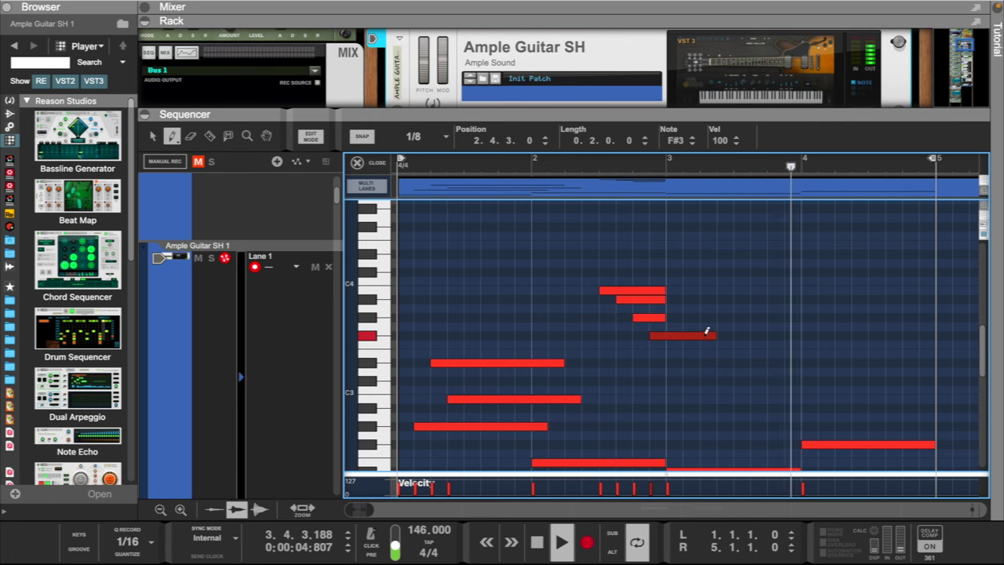
{"action": "key", "text": "space"}
{"action": "scroll", "coordinate": [615, 343], "scroll_direction": "down", "scroll_amount": 3}
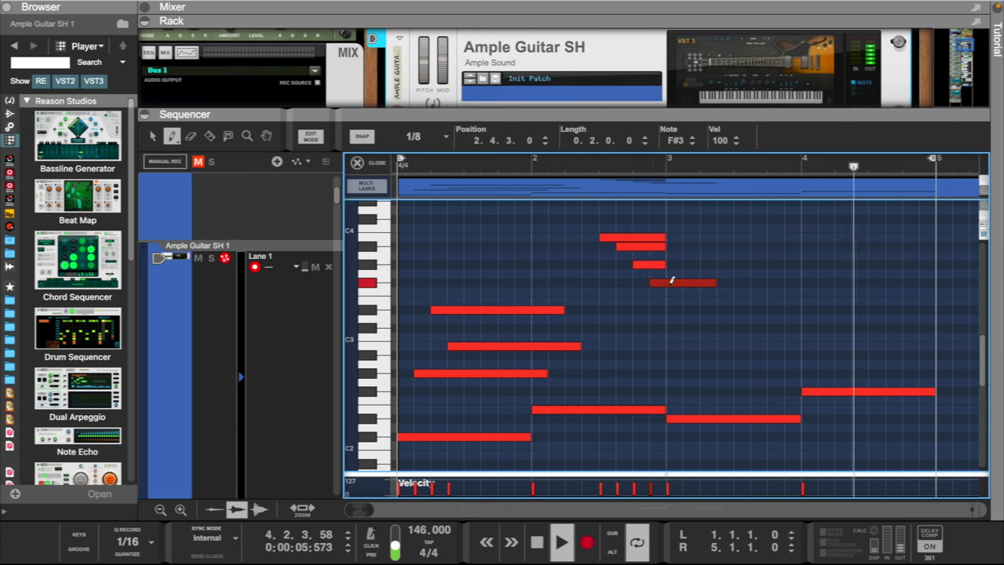
{"action": "key", "text": "q"}
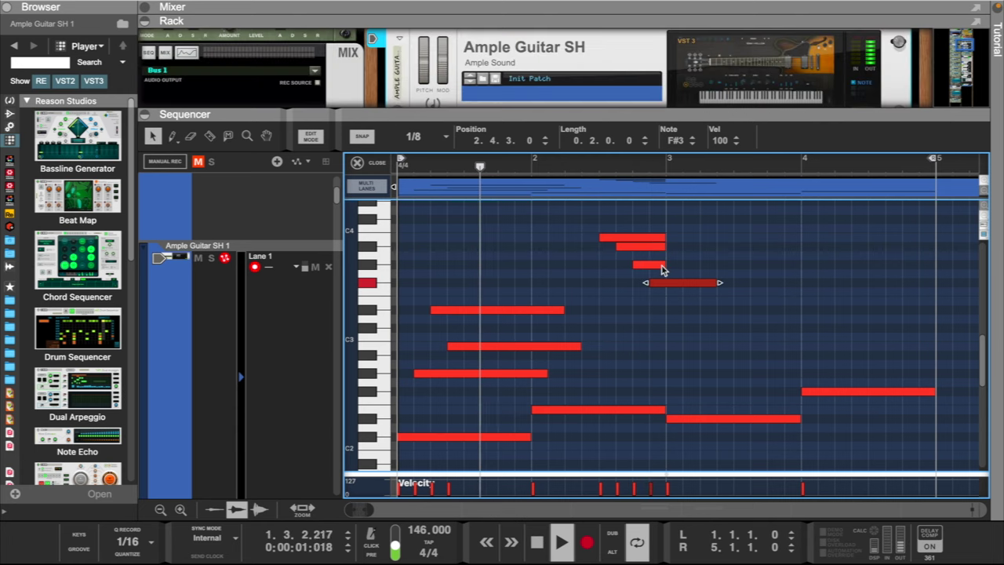
{"action": "left_click_drag", "start_coordinate": [662, 265], "coordinate": [694, 270]}
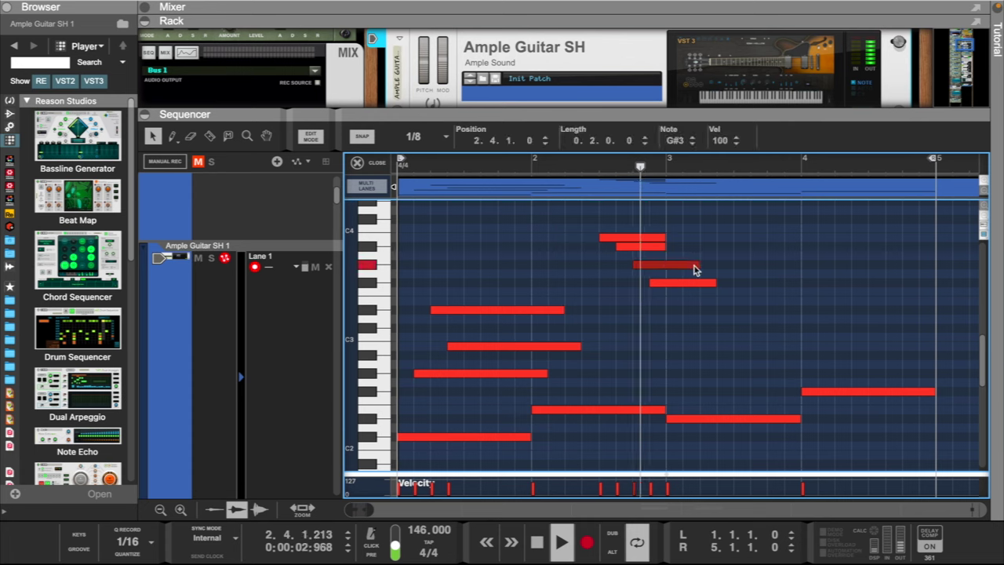
- Draw rising notes F#2 at 3.1.3, A#2 at 3.2.1 and C#3 at 3.2.3, making the A#2 and C#3 three beats long
{"action": "key", "text": "w"}
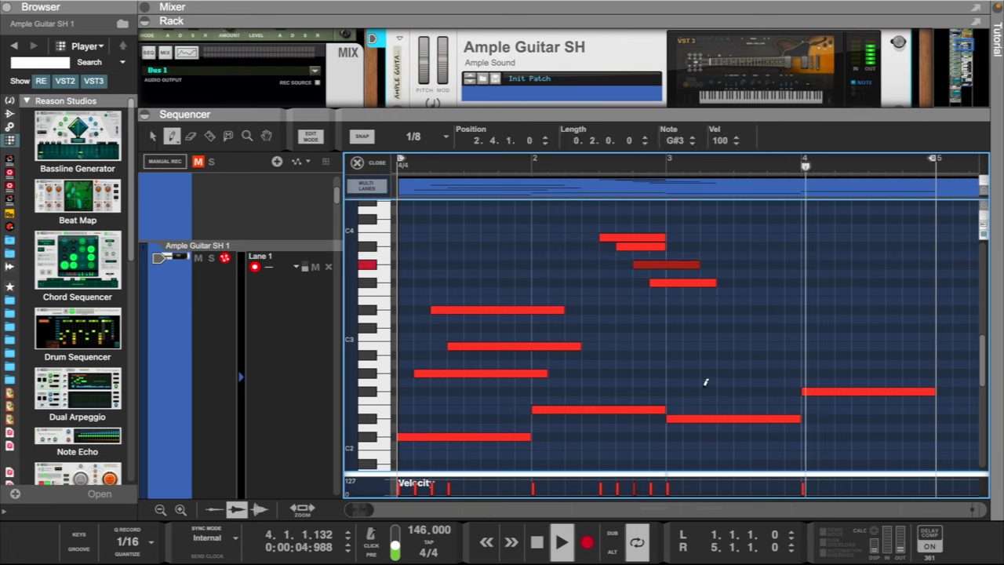
{"action": "left_click_drag", "start_coordinate": [693, 385], "coordinate": [754, 378]}
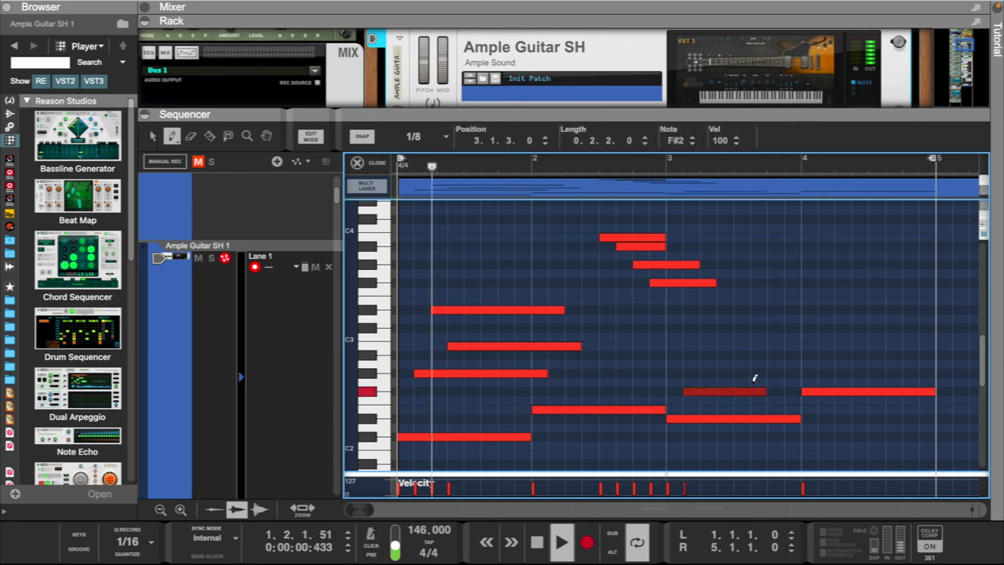
{"action": "left_click_drag", "start_coordinate": [708, 353], "coordinate": [799, 354]}
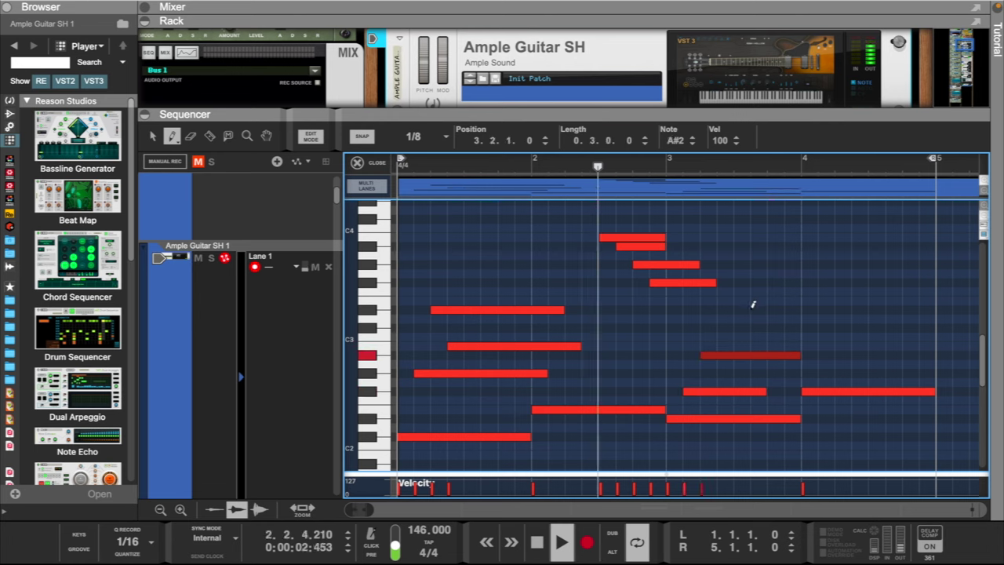
{"action": "left_click_drag", "start_coordinate": [725, 326], "coordinate": [783, 323]}
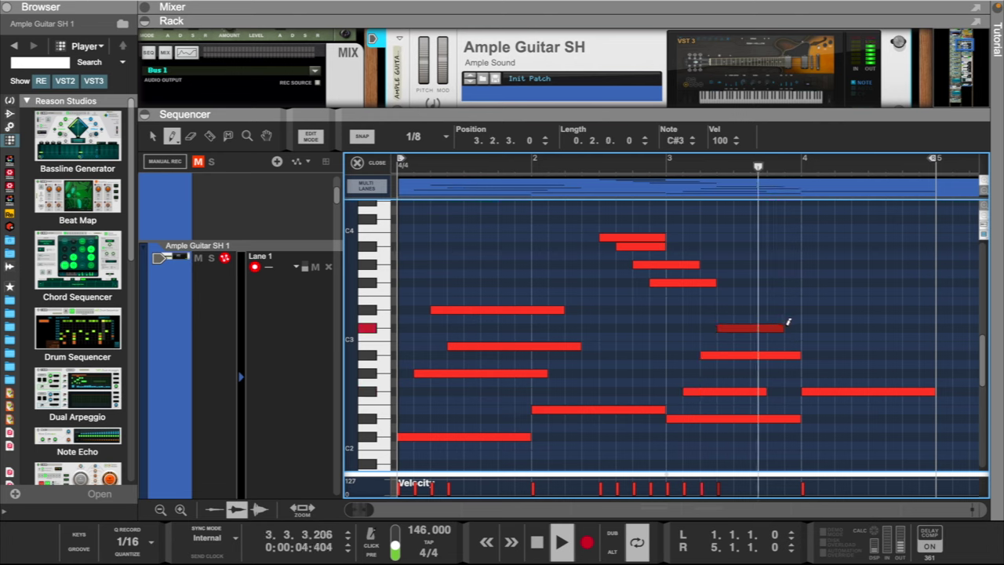
{"action": "key", "text": "q"}
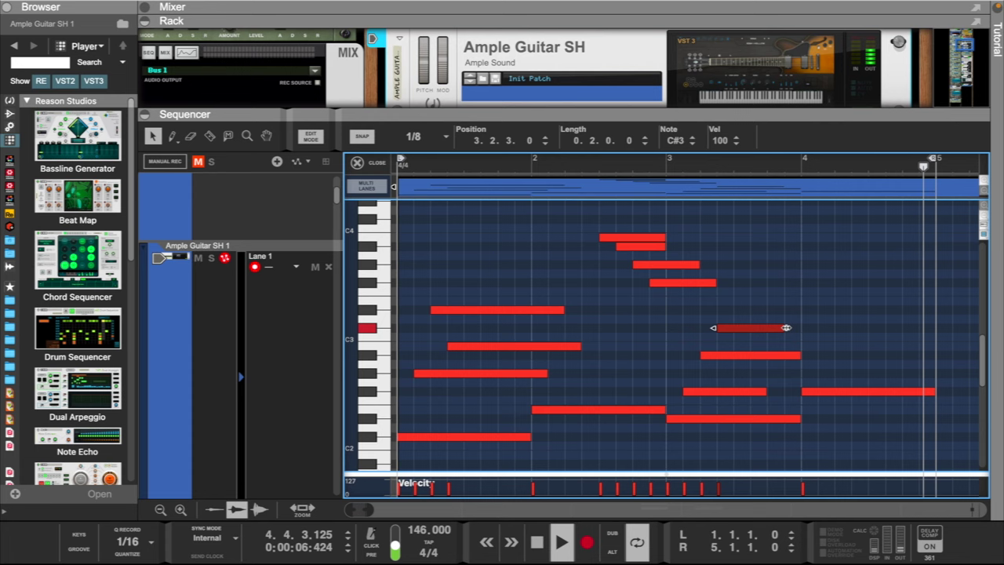
{"action": "left_click_drag", "start_coordinate": [787, 328], "coordinate": [802, 330]}
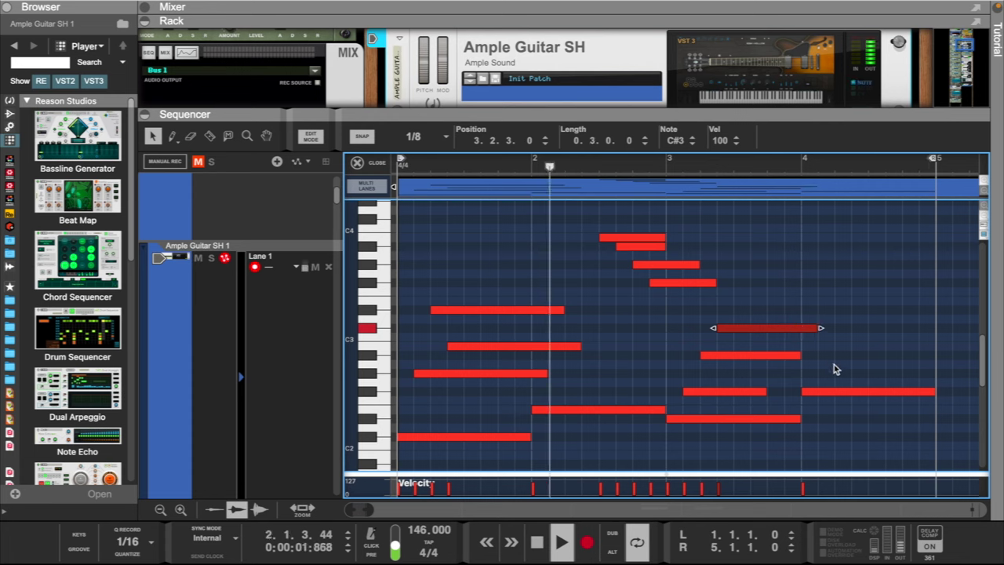
- Draw one-beat notes A#2, C#3, D#3 and A#2 at eighth-note intervals from position 4.3.1
{"action": "key", "text": "w"}
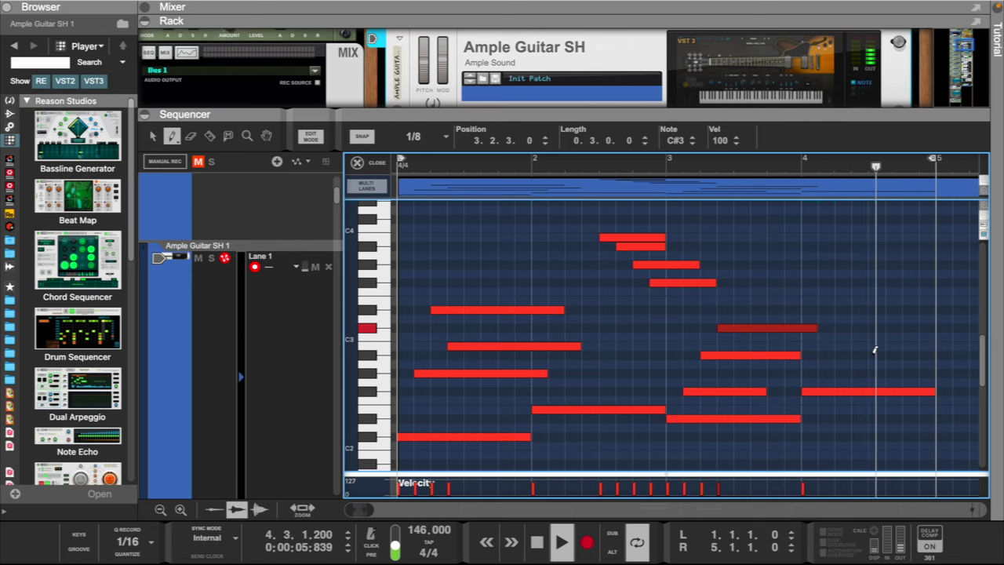
{"action": "key", "text": "space"}
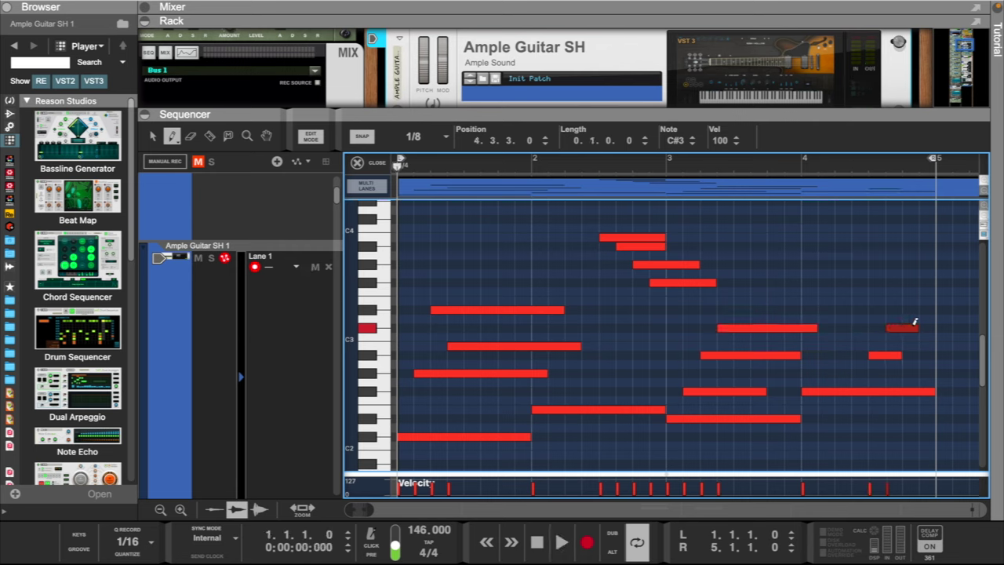
{"action": "left_click_drag", "start_coordinate": [924, 306], "coordinate": [931, 308]}
{"action": "key", "text": "space"}
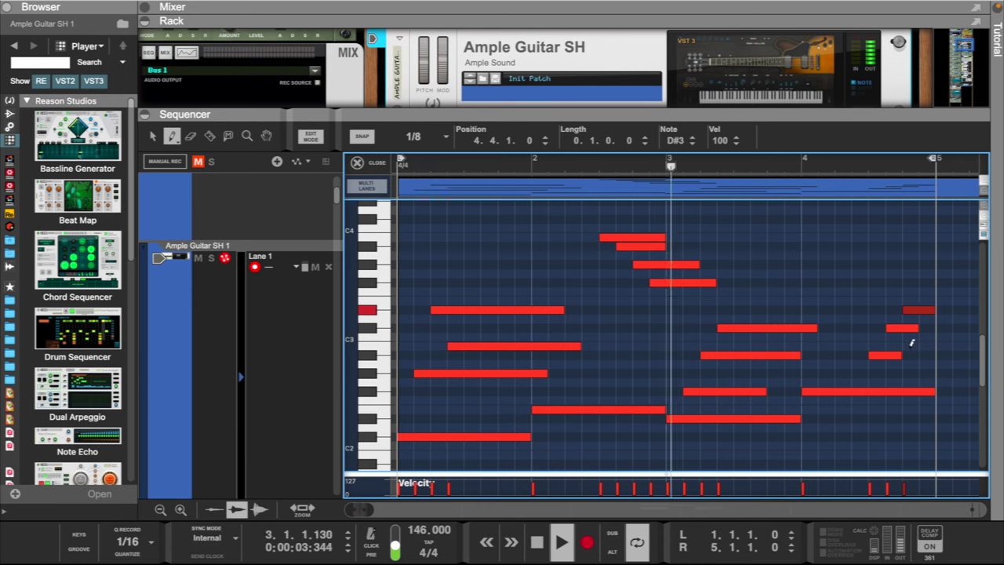
{"action": "left_click_drag", "start_coordinate": [921, 355], "coordinate": [952, 352]}
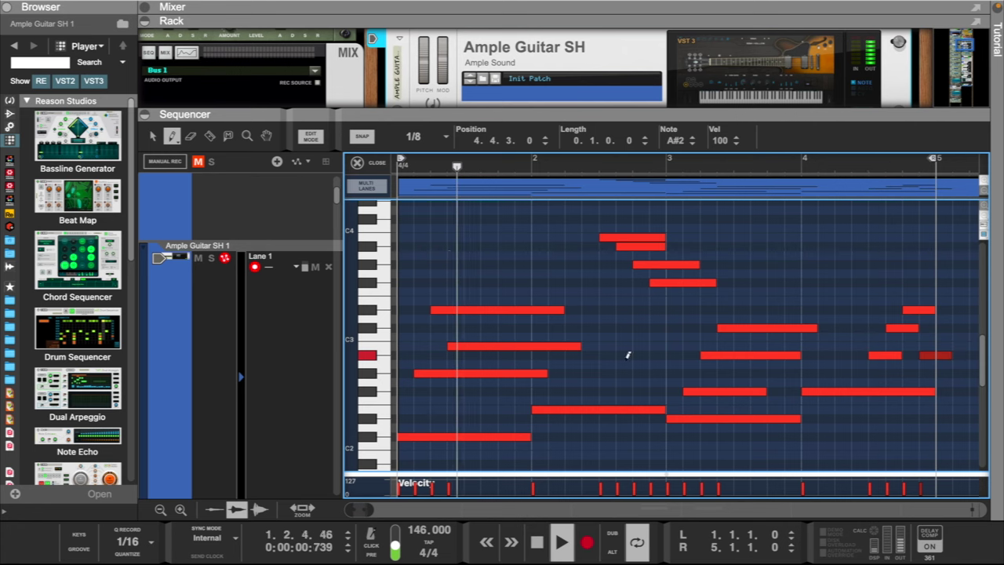
- Shorten the guitar clip to four bars and duplicate it directly after itself
{"action": "left_click_drag", "start_coordinate": [371, 510], "coordinate": [388, 511]}
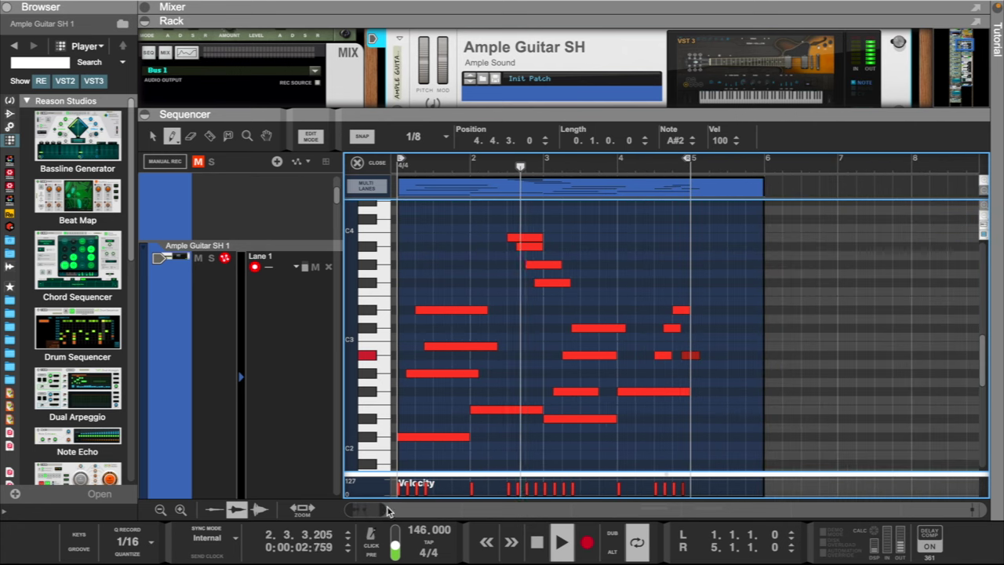
{"action": "key", "text": "q"}
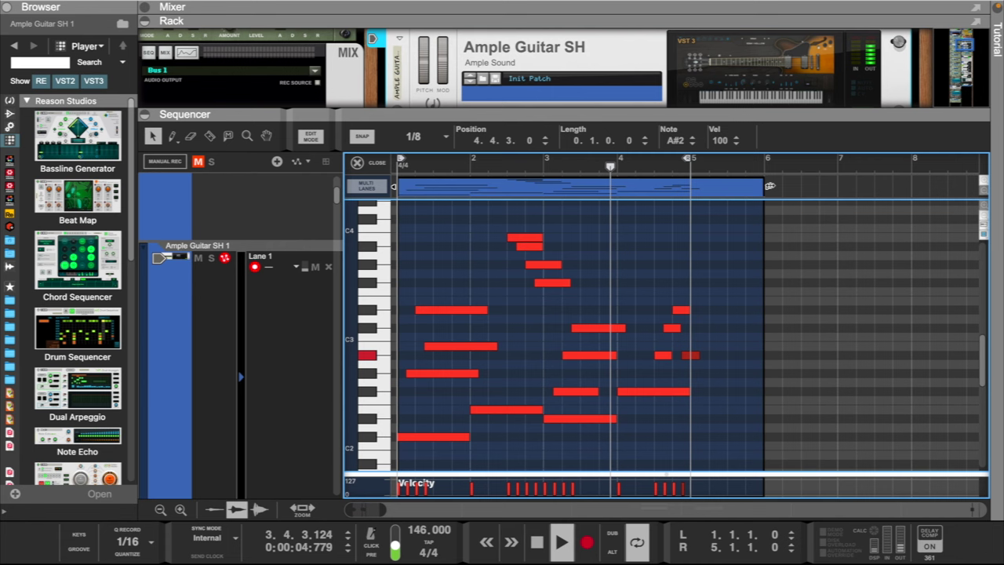
{"action": "left_click_drag", "start_coordinate": [769, 186], "coordinate": [692, 190]}
{"action": "key", "text": "super+d"}
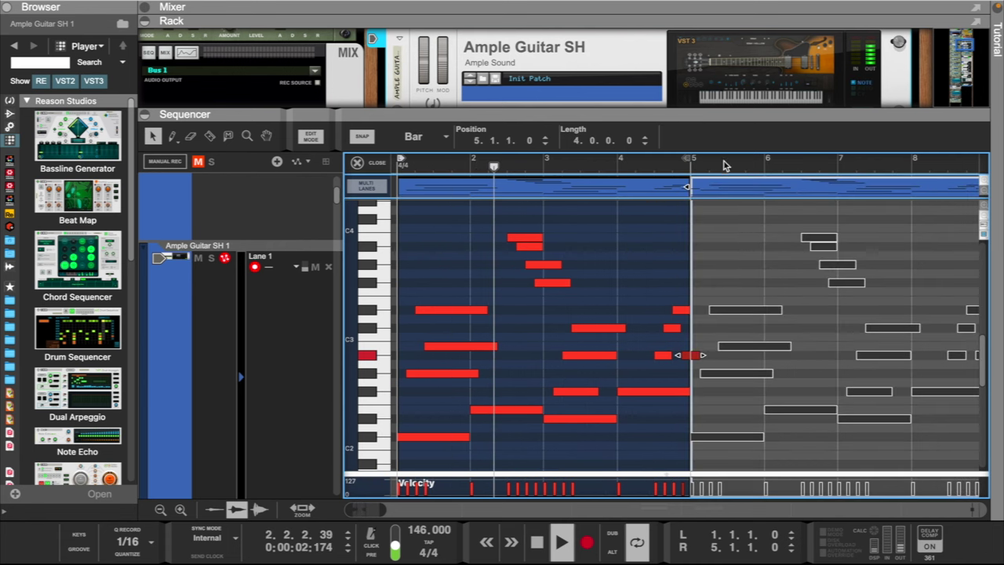
- Extend the loop end to bar 8 and join the two guitar clips into one
{"action": "left_click_drag", "start_coordinate": [724, 163], "coordinate": [886, 186]}
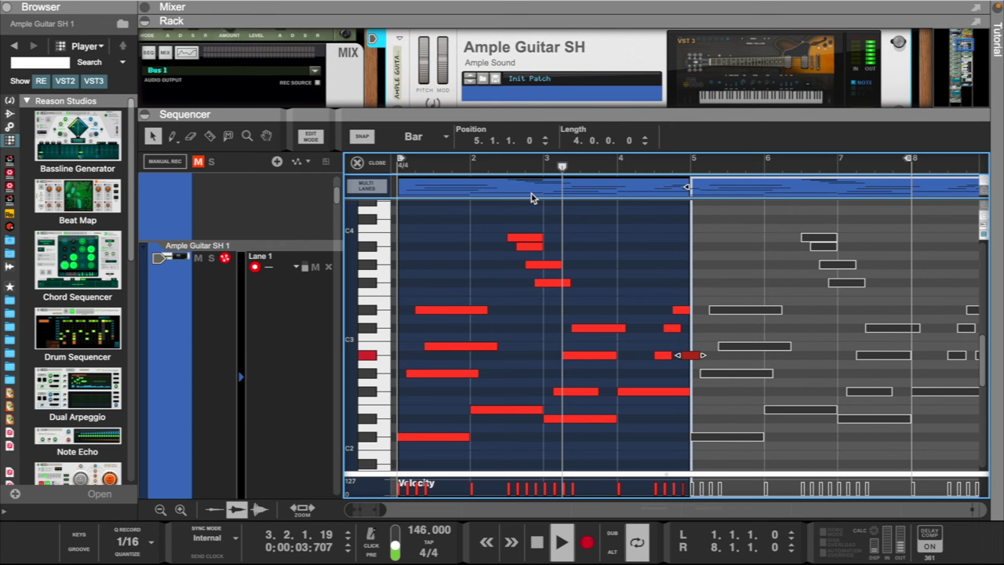
{"action": "left_click", "coordinate": [379, 163]}
{"action": "left_click_drag", "start_coordinate": [703, 246], "coordinate": [766, 302]}
{"action": "right_click", "coordinate": [767, 302]}
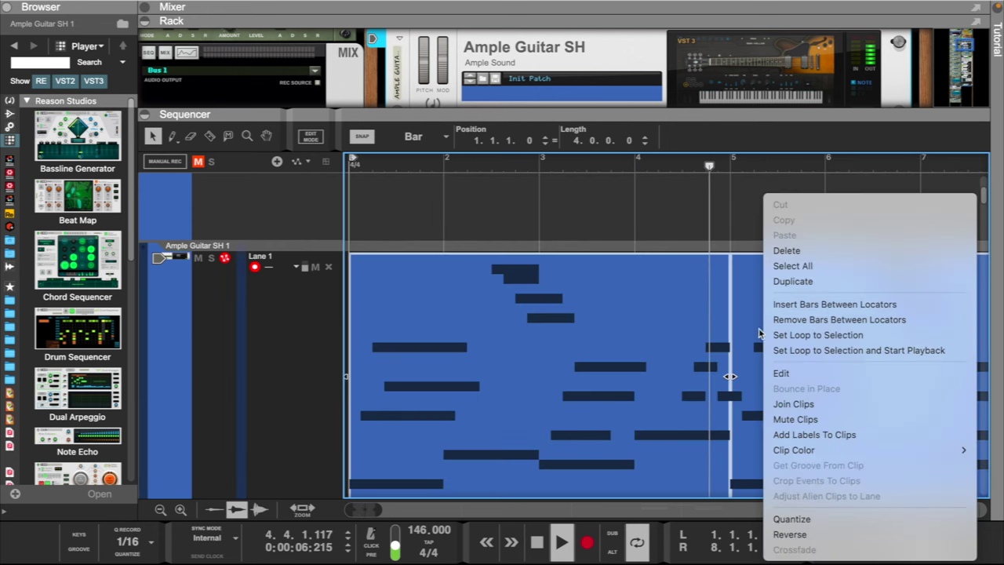
{"action": "left_click", "coordinate": [784, 404]}
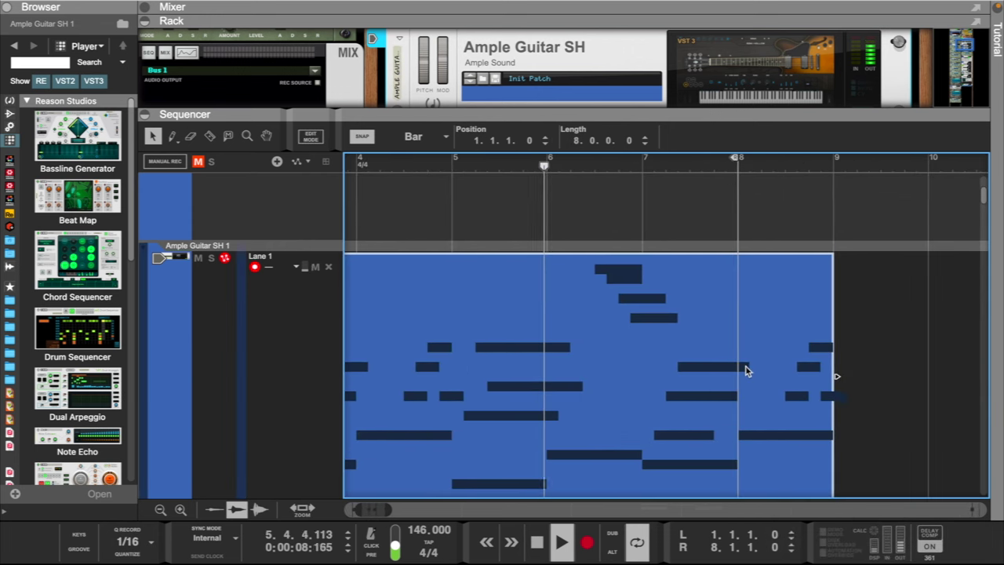
- Extend the loop end to bar 9 and open the joined eight-bar clip for note editing
{"action": "scroll", "coordinate": [737, 384], "scroll_direction": "left", "scroll_amount": 2}
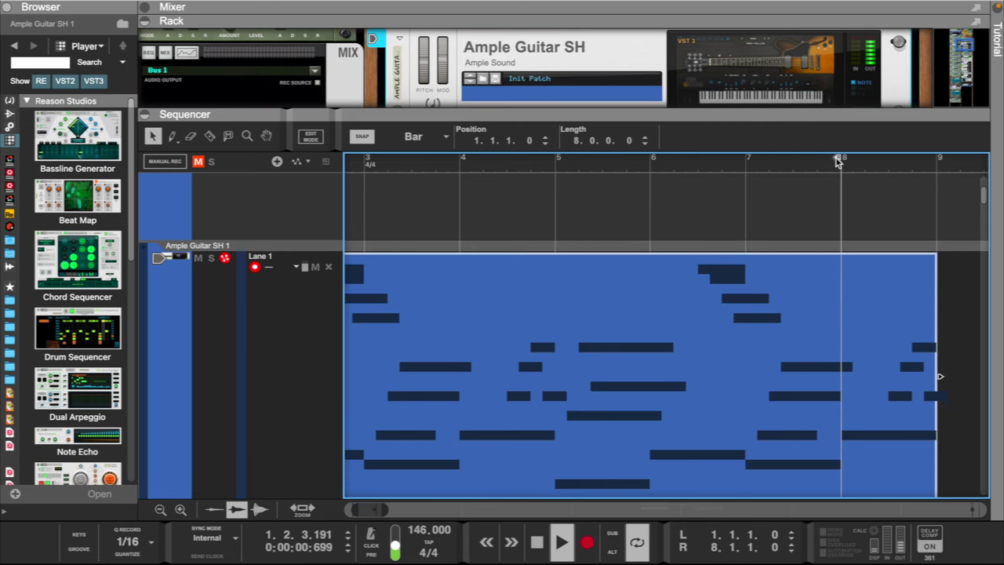
{"action": "double_click", "coordinate": [725, 311]}
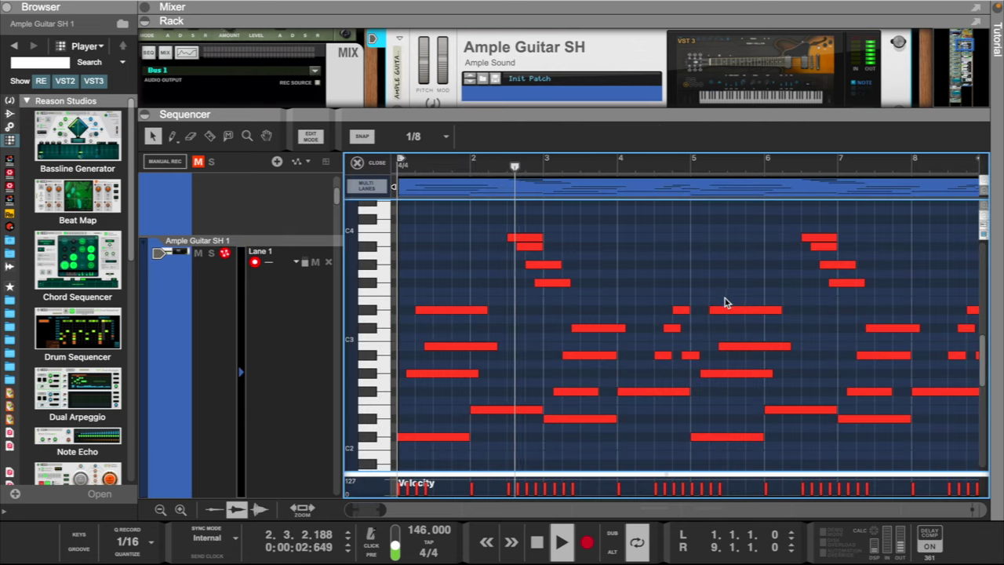
{"action": "scroll", "coordinate": [689, 307], "scroll_direction": "right", "scroll_amount": 1}
{"action": "mouse_move", "coordinate": [384, 510]}
{"action": "left_mouse_down"}
{"action": "mouse_move", "coordinate": [400, 510]}
{"action": "mouse_move", "coordinate": [385, 510]}
{"action": "left_mouse_up"}
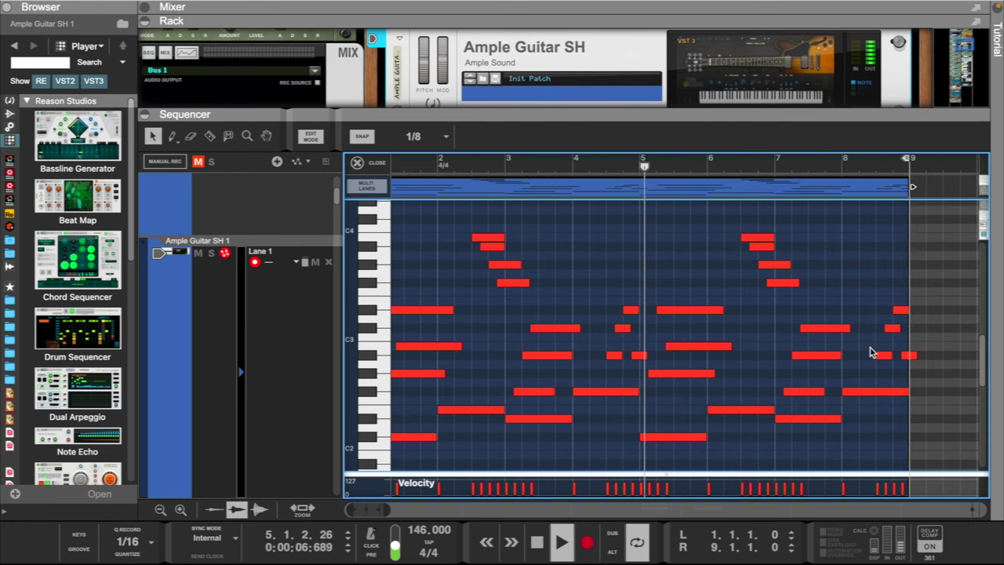
- Change the closing melody notes in bar 8 to D#3, A#2 and B2, and shorten the F#2 at 8.1.1 to 0.2.2.0
{"action": "left_click_drag", "start_coordinate": [878, 355], "coordinate": [878, 312]}
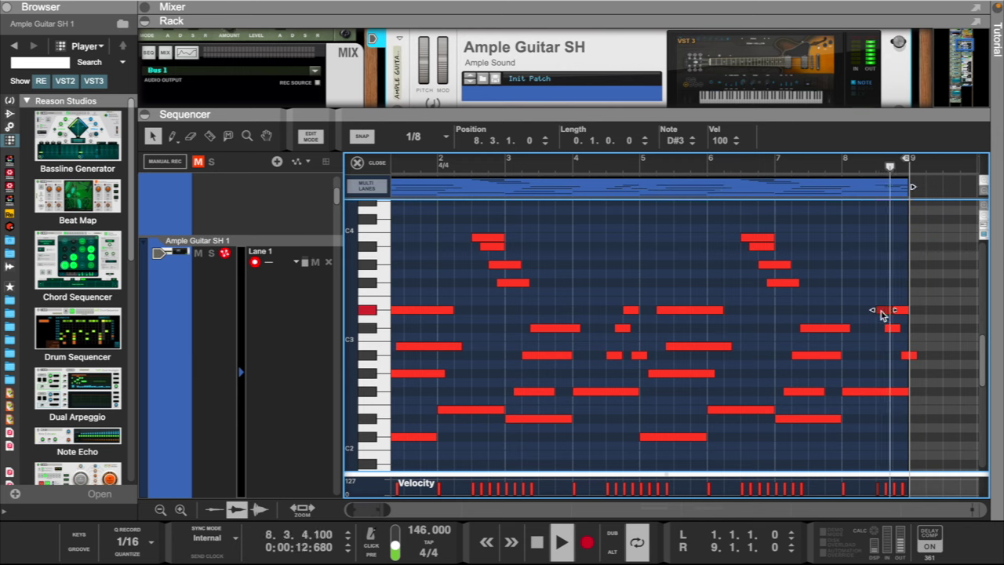
{"action": "left_click_drag", "start_coordinate": [900, 329], "coordinate": [894, 355]}
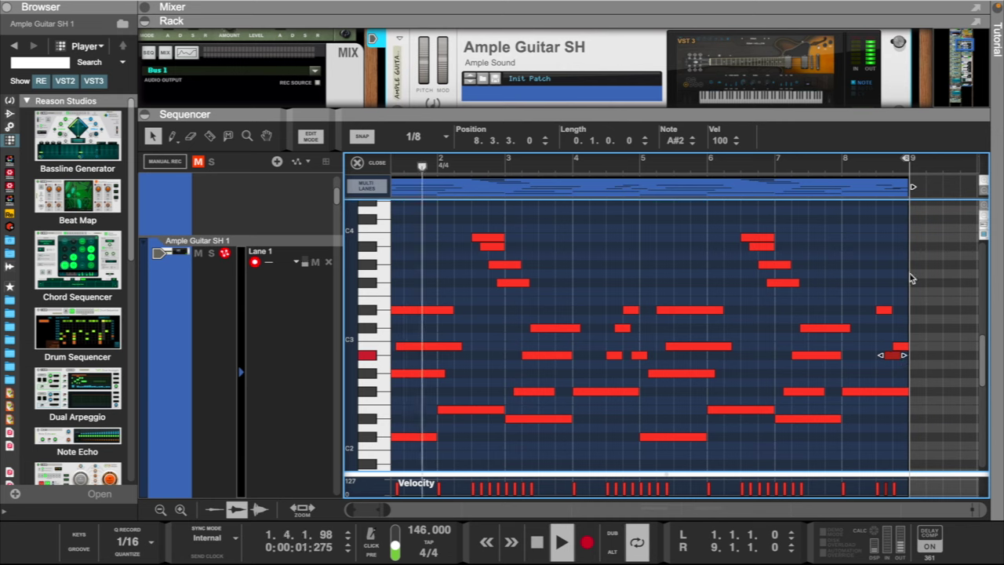
{"action": "left_click", "coordinate": [894, 394]}
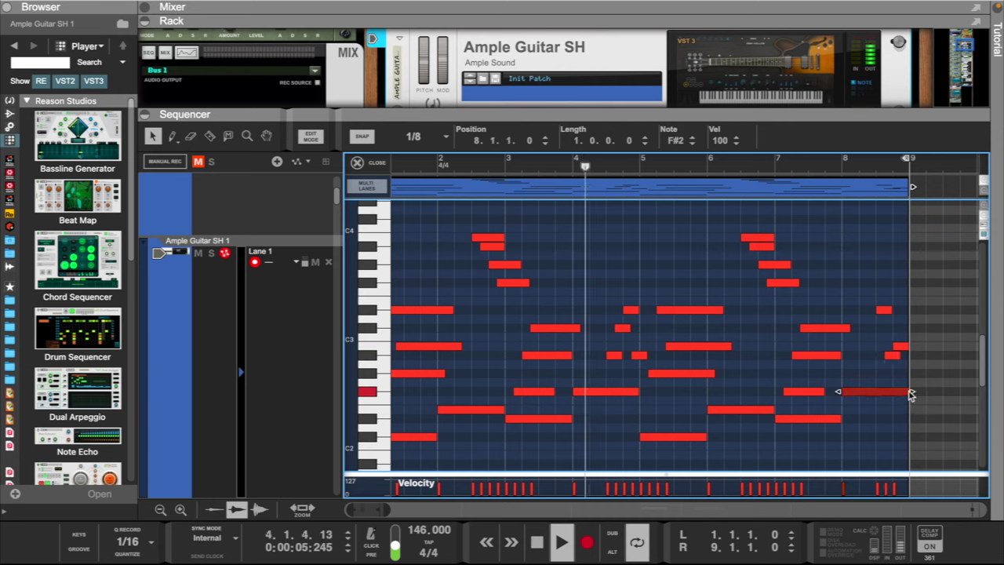
{"action": "left_click_drag", "start_coordinate": [912, 391], "coordinate": [883, 396]}
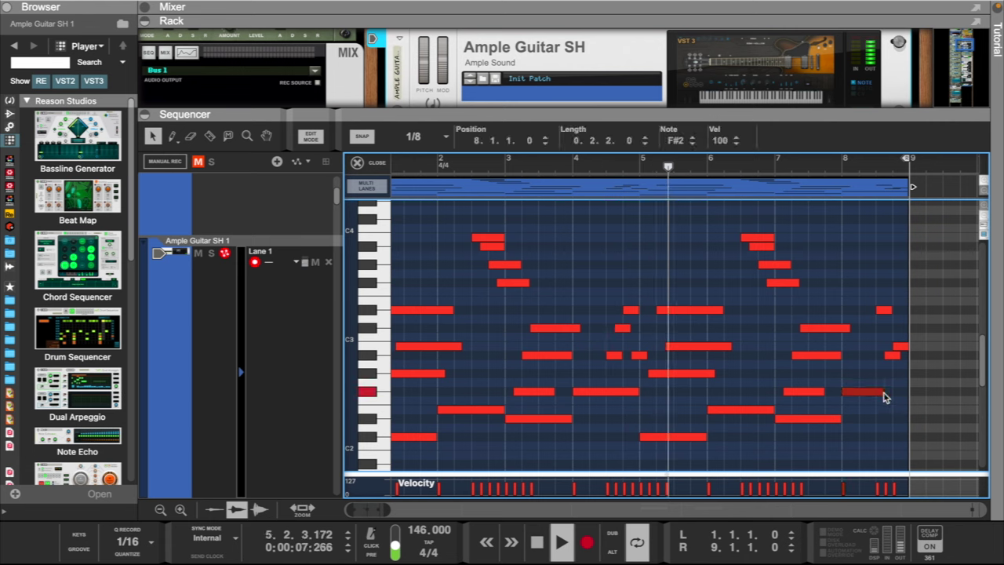
- Add a G#2 note of length 0.0.2.0 at 8.4.3 and trim the guitar clip back to eight bars
{"action": "left_click_drag", "start_coordinate": [900, 348], "coordinate": [900, 394]}
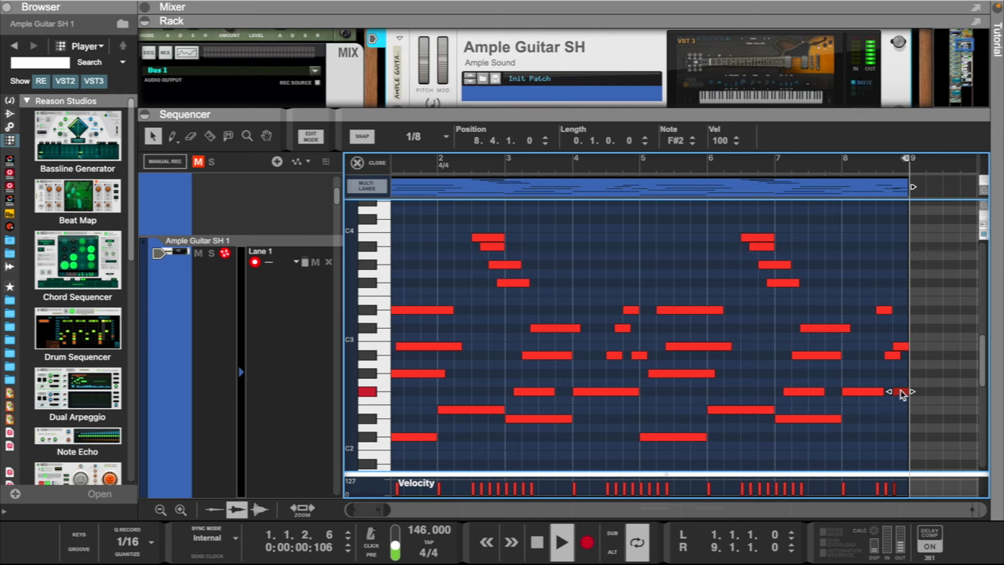
{"action": "left_click_drag", "start_coordinate": [901, 396], "coordinate": [908, 394]}
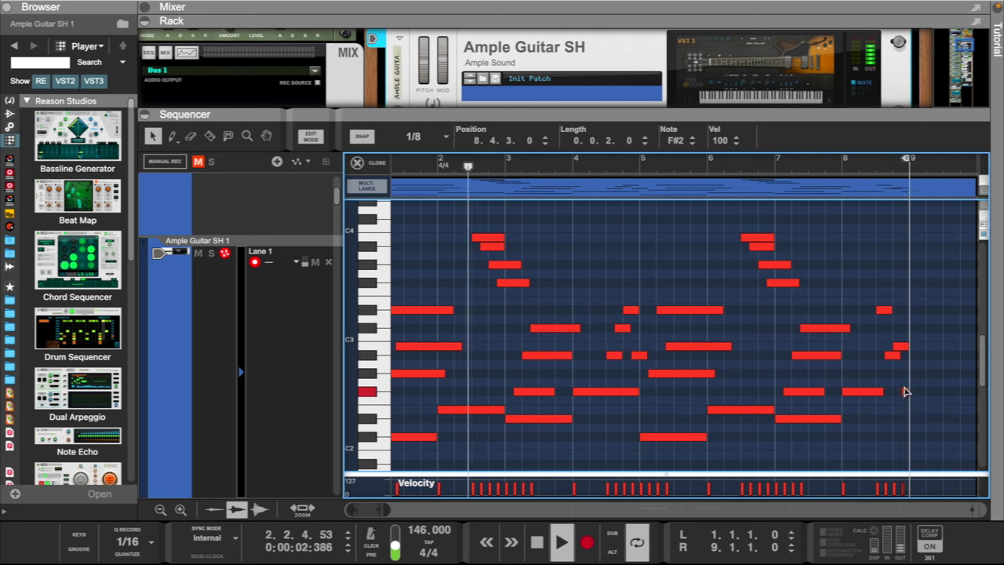
{"action": "left_click_drag", "start_coordinate": [906, 392], "coordinate": [903, 374]}
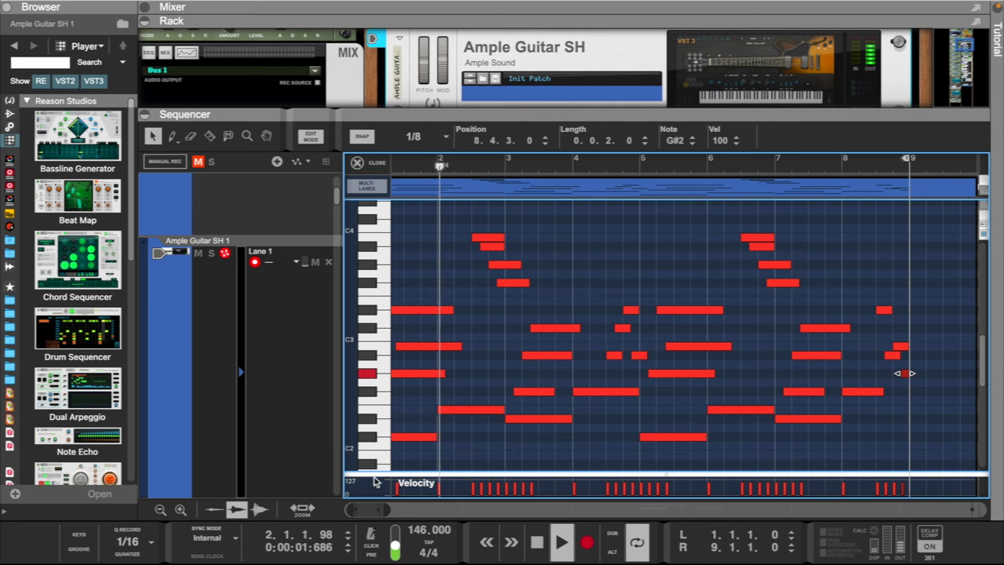
{"action": "left_click_drag", "start_coordinate": [385, 509], "coordinate": [391, 510]}
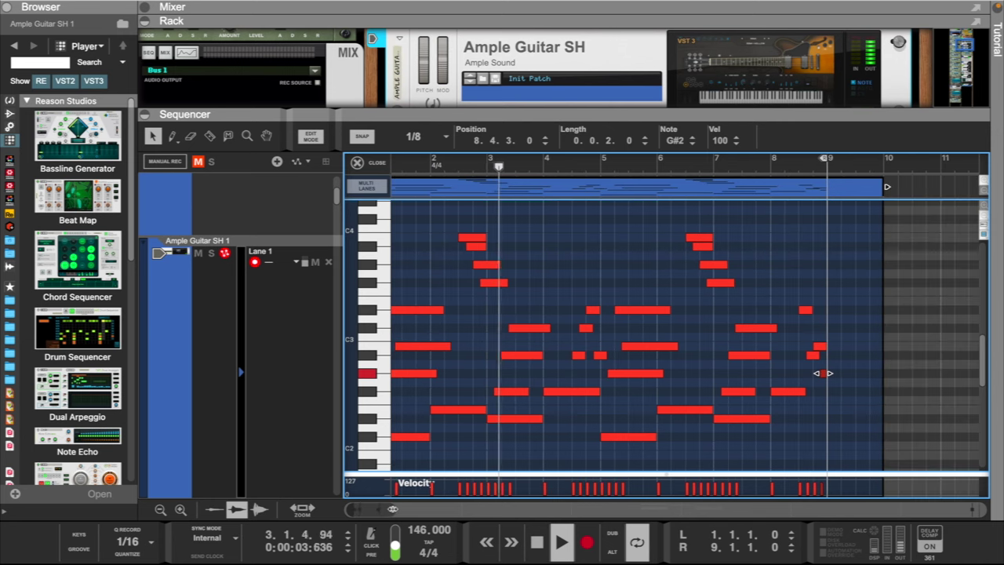
{"action": "left_click_drag", "start_coordinate": [886, 186], "coordinate": [807, 191]}
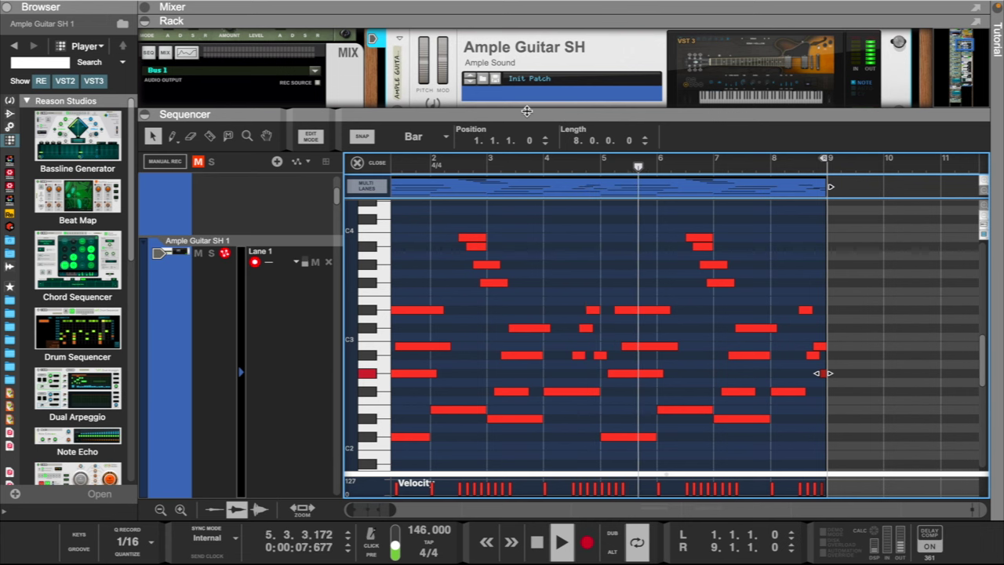
- Enlarge the rack and examine the guitar's Scales & Chords player and its echo and reverb effects
{"action": "left_click_drag", "start_coordinate": [527, 110], "coordinate": [526, 148]}
{"action": "scroll", "coordinate": [524, 105], "scroll_direction": "up", "scroll_amount": 3}
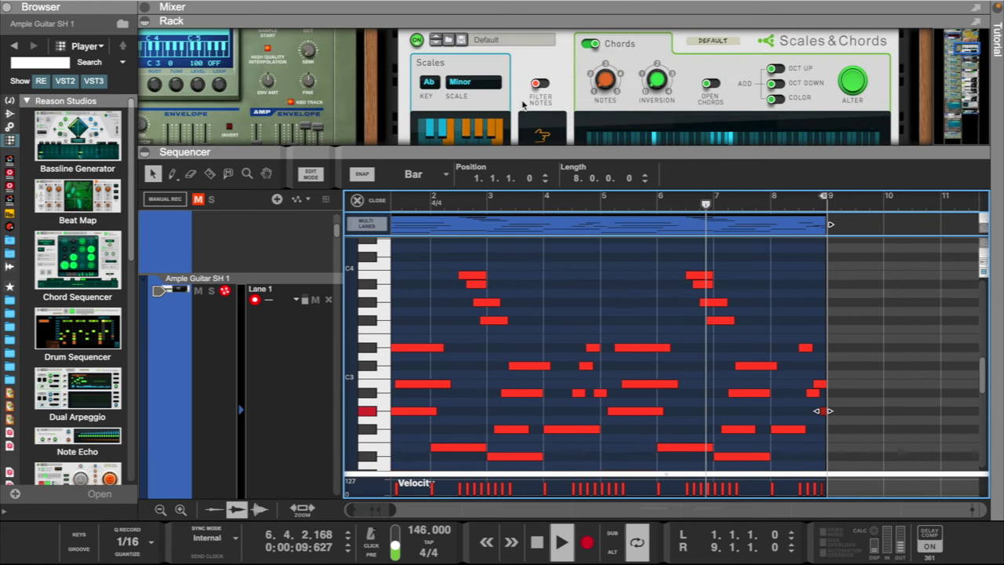
{"action": "scroll", "coordinate": [523, 105], "scroll_direction": "down", "scroll_amount": 3}
{"action": "left_click_drag", "start_coordinate": [538, 149], "coordinate": [543, 263]}
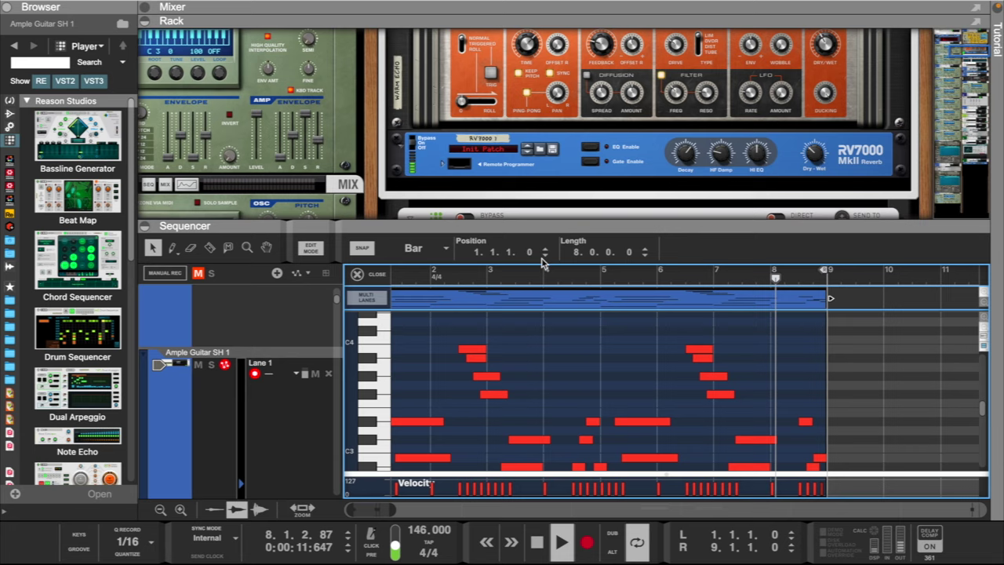
{"action": "scroll", "coordinate": [530, 164], "scroll_direction": "up", "scroll_amount": 5}
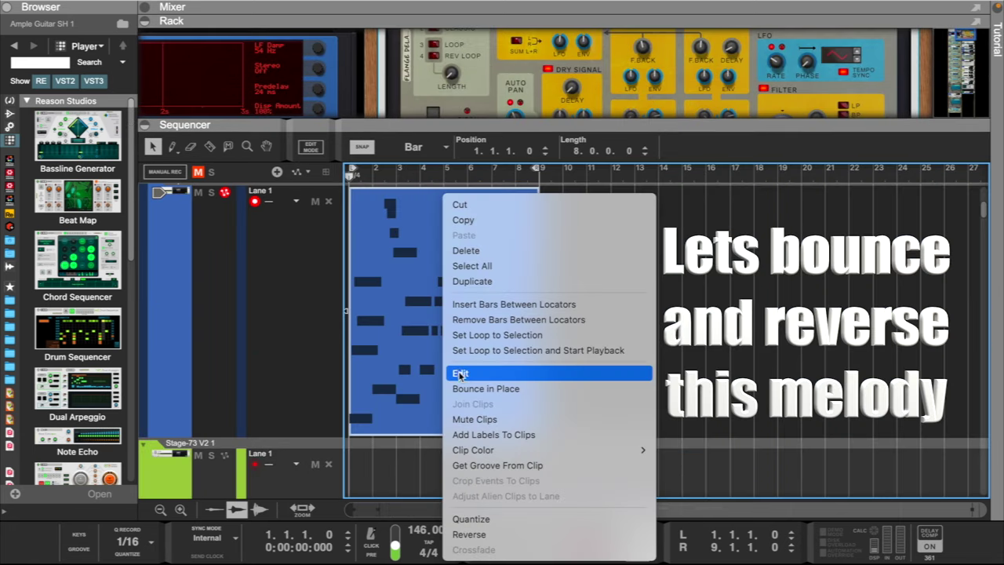
- Reverse the guitar note clip and bounce it in place to an audio track
{"action": "left_click", "coordinate": [474, 534]}
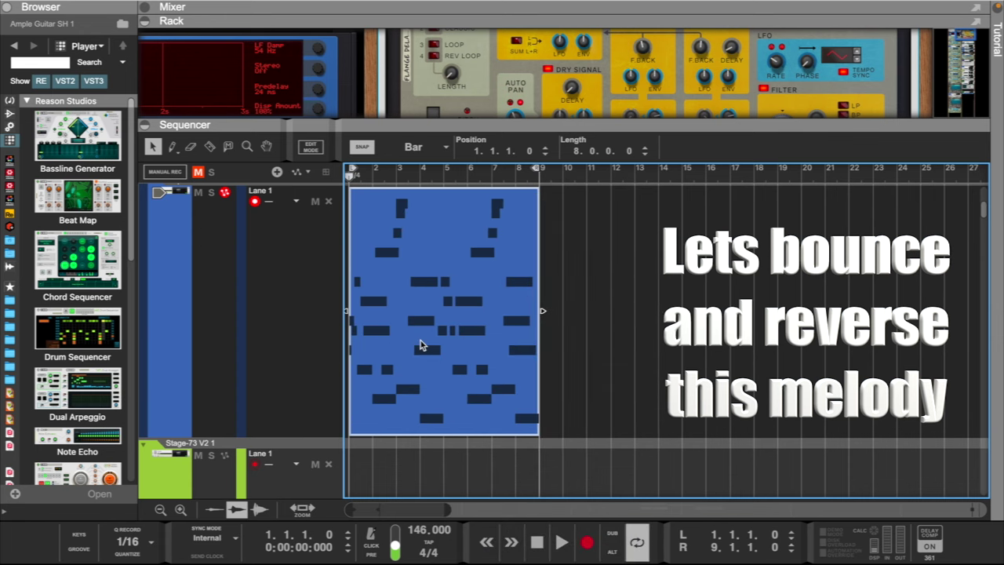
{"action": "right_click", "coordinate": [420, 341]}
{"action": "left_click", "coordinate": [449, 392]}
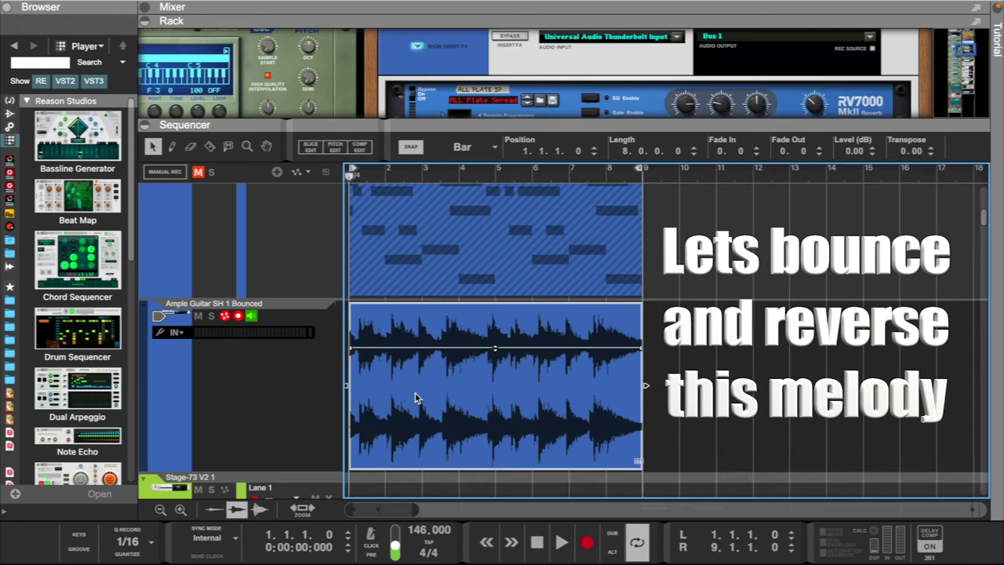
- Reverse the bounced guitar audio clip and enlarge the sequencer area
{"action": "right_click", "coordinate": [417, 396]}
{"action": "left_click", "coordinate": [457, 533]}
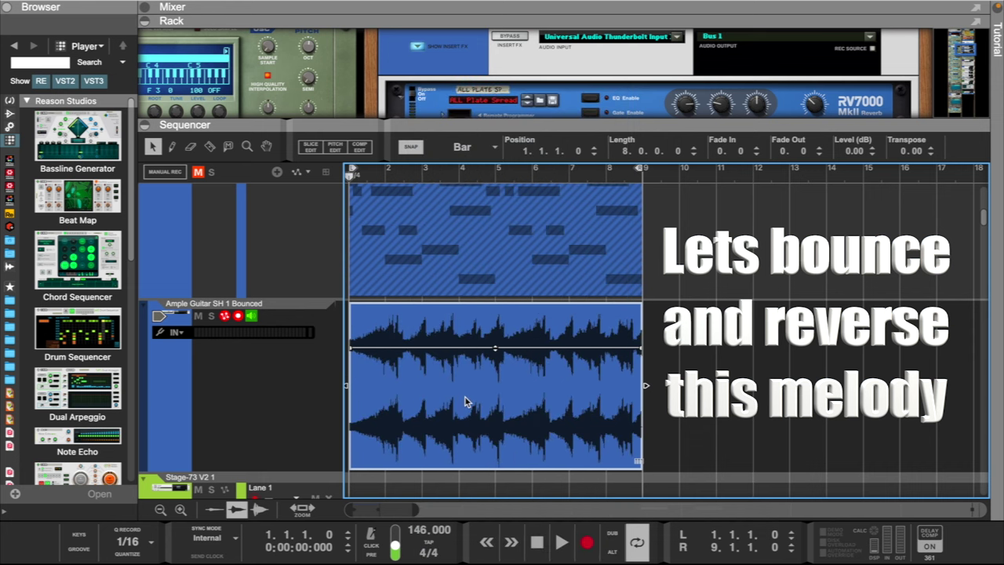
{"action": "scroll", "coordinate": [436, 393], "scroll_direction": "up", "scroll_amount": 3}
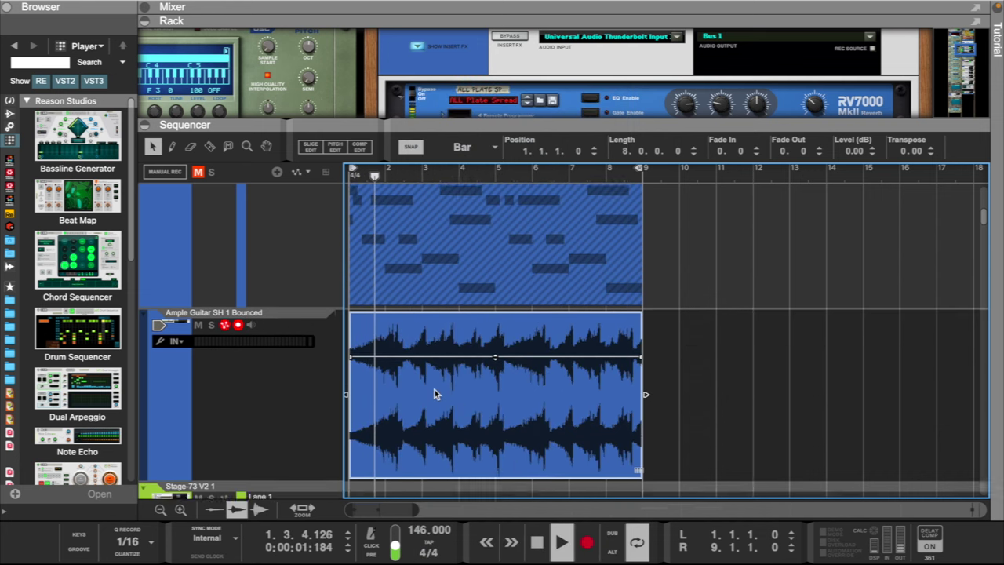
{"action": "left_click_drag", "start_coordinate": [399, 130], "coordinate": [343, 40]}
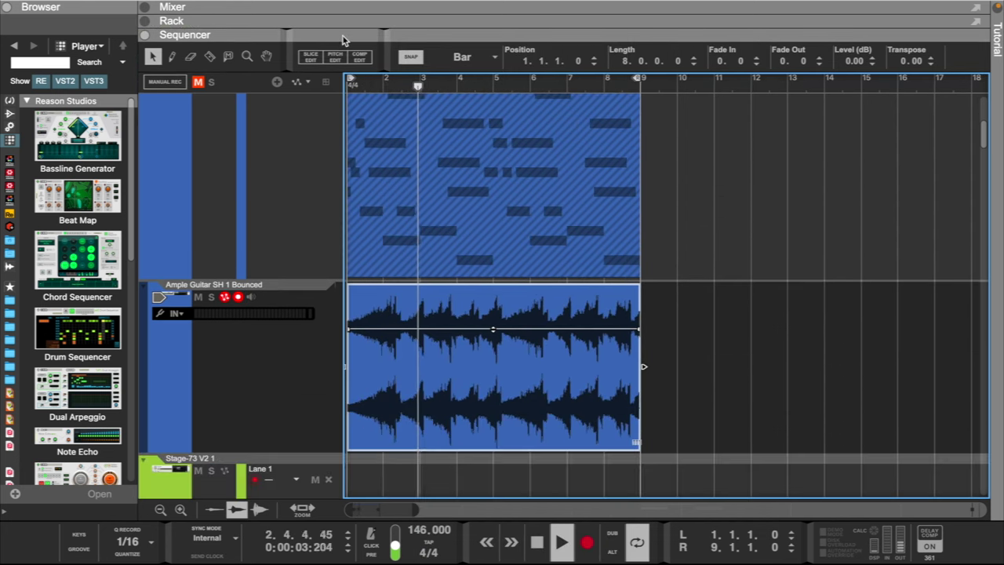
- Move the muted guitar note clip to bar 9 and reverse its notes again
{"action": "left_click_drag", "start_coordinate": [396, 174], "coordinate": [676, 176]}
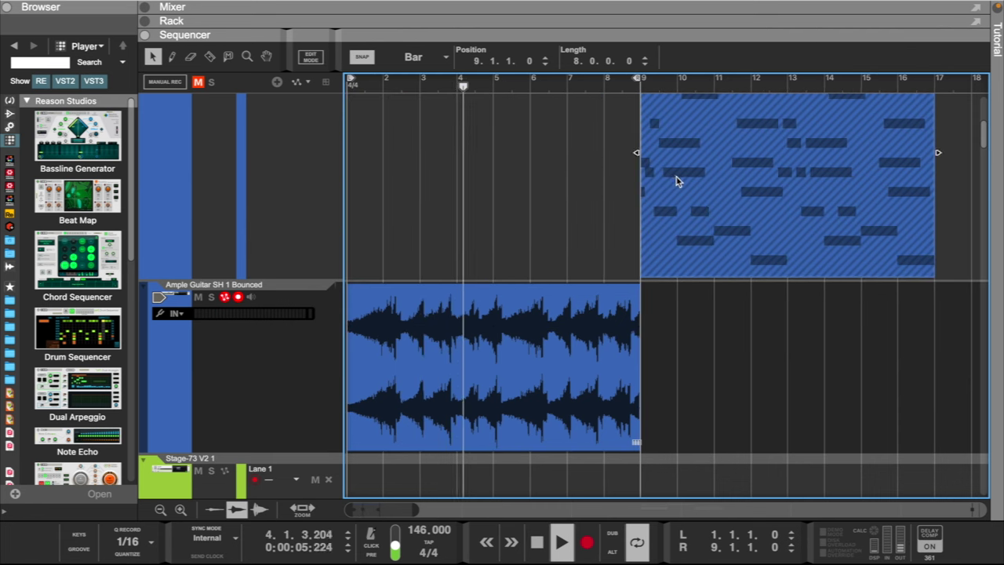
{"action": "right_click", "coordinate": [676, 176]}
{"action": "left_click", "coordinate": [701, 513]}
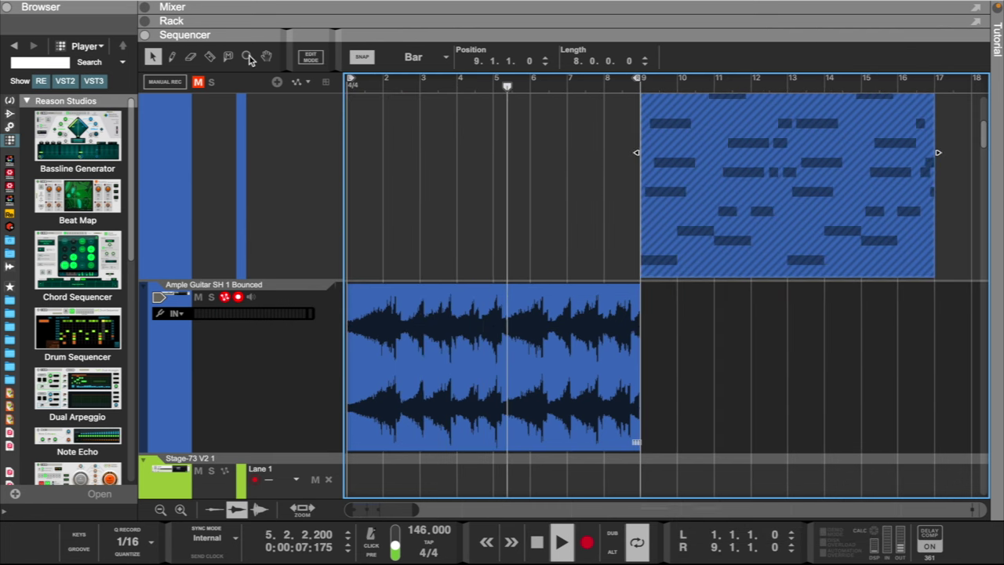
- Unmute the guitar note clip at bar 9 and extend the loop end to bar 17
{"action": "left_click", "coordinate": [229, 55]}
{"action": "left_click", "coordinate": [683, 180]}
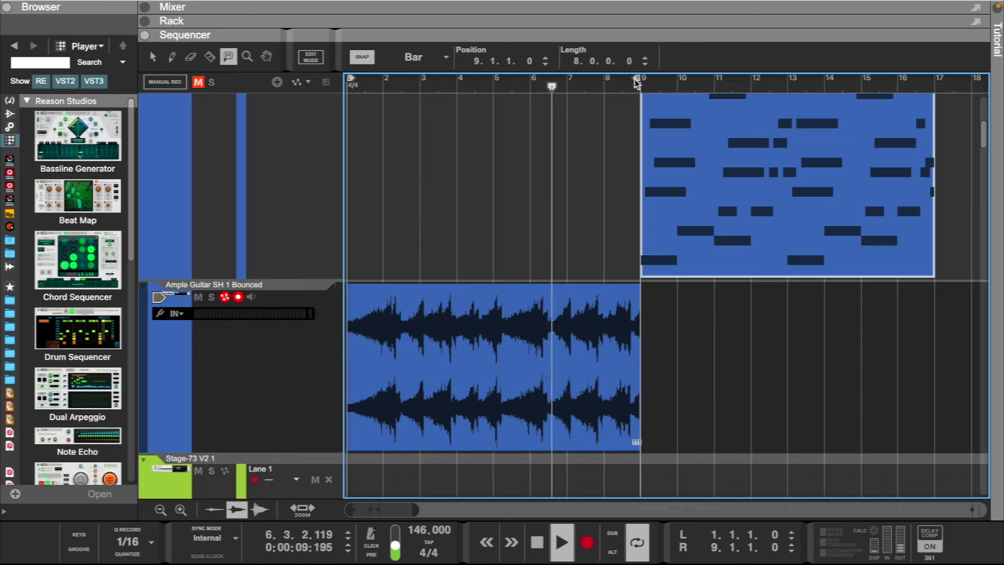
{"action": "left_click_drag", "start_coordinate": [639, 78], "coordinate": [920, 120]}
{"action": "scroll", "coordinate": [525, 252], "scroll_direction": "up", "scroll_amount": 3}
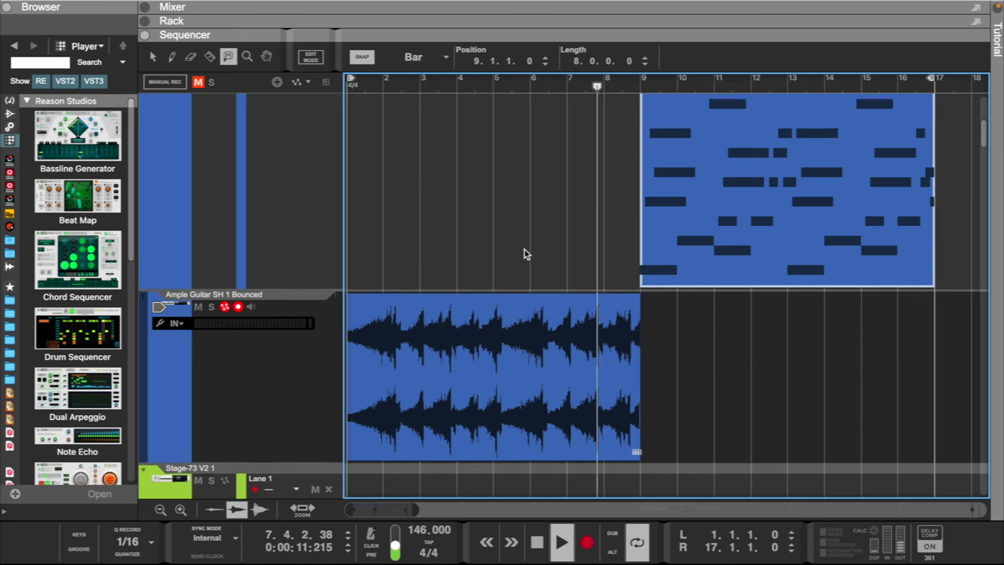
{"action": "left_click", "coordinate": [160, 511]}
{"action": "left_click", "coordinate": [160, 511]}
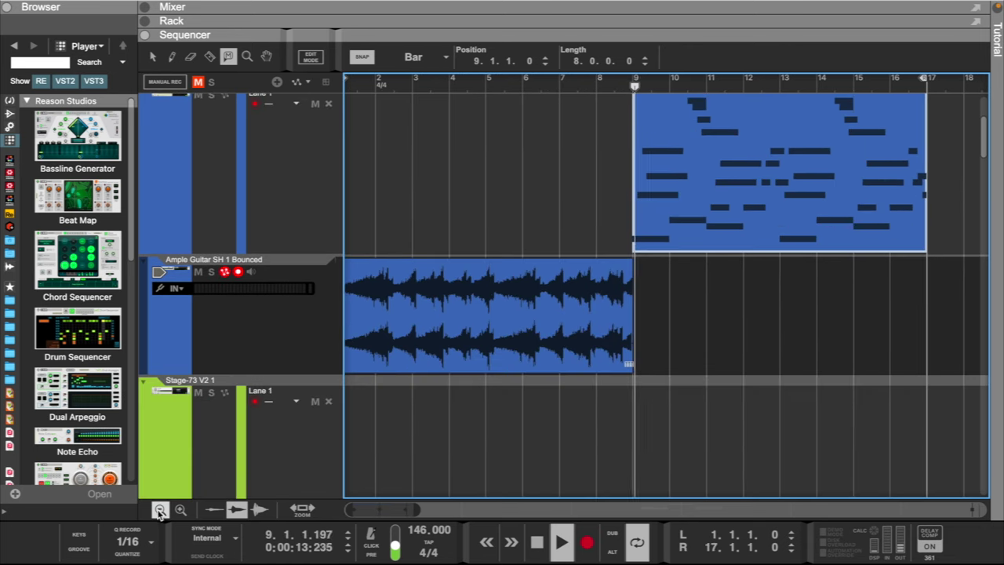
{"action": "scroll", "coordinate": [415, 289], "scroll_direction": "up", "scroll_amount": 2}
{"action": "scroll", "coordinate": [416, 288], "scroll_direction": "up", "scroll_amount": 2}
{"action": "scroll", "coordinate": [415, 289], "scroll_direction": "left", "scroll_amount": 1}
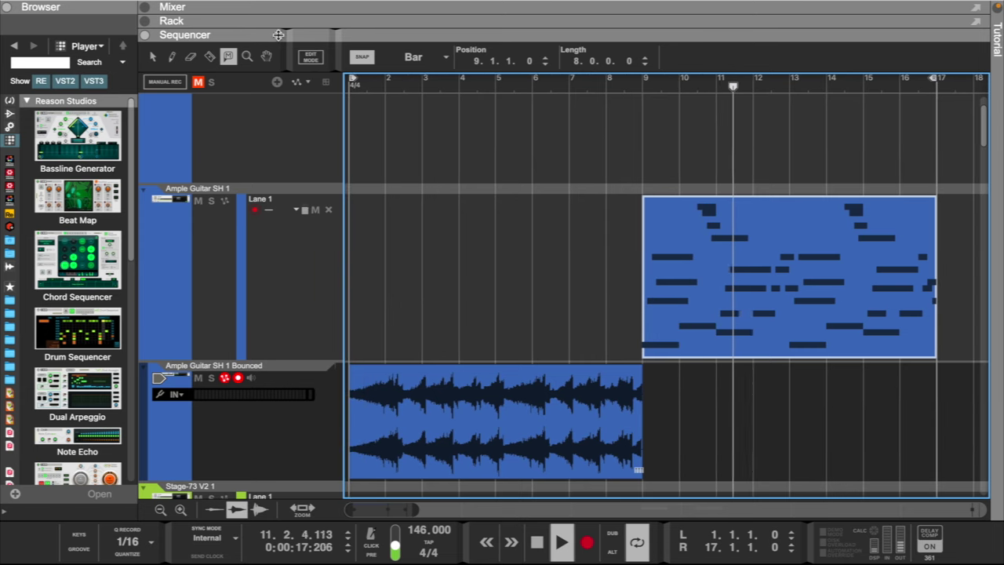
- Examine the mixer channels, the bounced guitar's RV7000 reverb in the rack and the two guitar clips in the arrangement
{"action": "left_click_drag", "start_coordinate": [251, 20], "coordinate": [286, 137]}
{"action": "left_click_drag", "start_coordinate": [476, 23], "coordinate": [790, 137]}
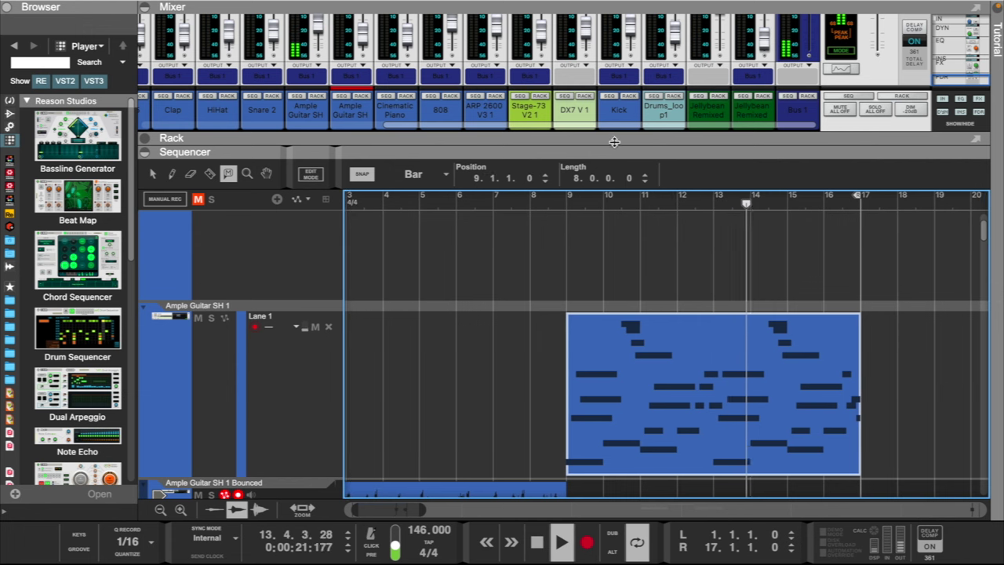
{"action": "left_click_drag", "start_coordinate": [614, 142], "coordinate": [490, 5]}
{"action": "scroll", "coordinate": [467, 343], "scroll_direction": "down", "scroll_amount": 3}
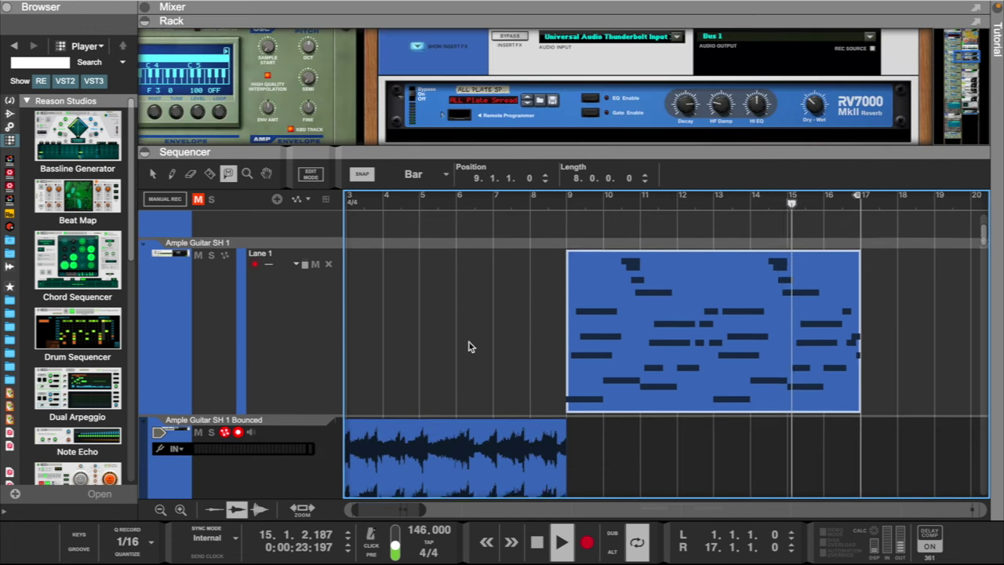
{"action": "scroll", "coordinate": [448, 361], "scroll_direction": "left", "scroll_amount": 2}
{"action": "scroll", "coordinate": [441, 372], "scroll_direction": "up", "scroll_amount": 1}
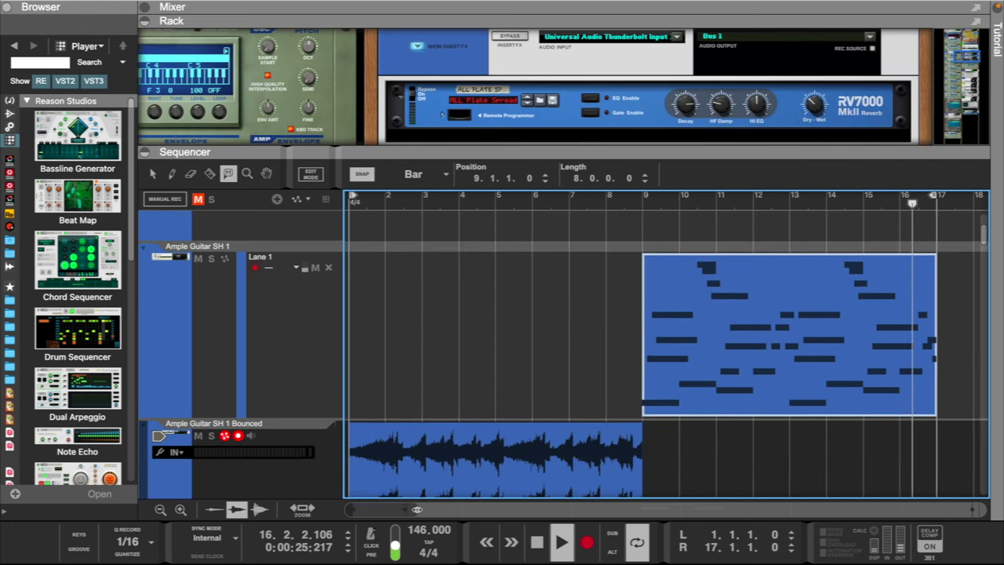
{"action": "left_click_drag", "start_coordinate": [416, 510], "coordinate": [433, 510]}
{"action": "scroll", "coordinate": [504, 314], "scroll_direction": "down", "scroll_amount": 2}
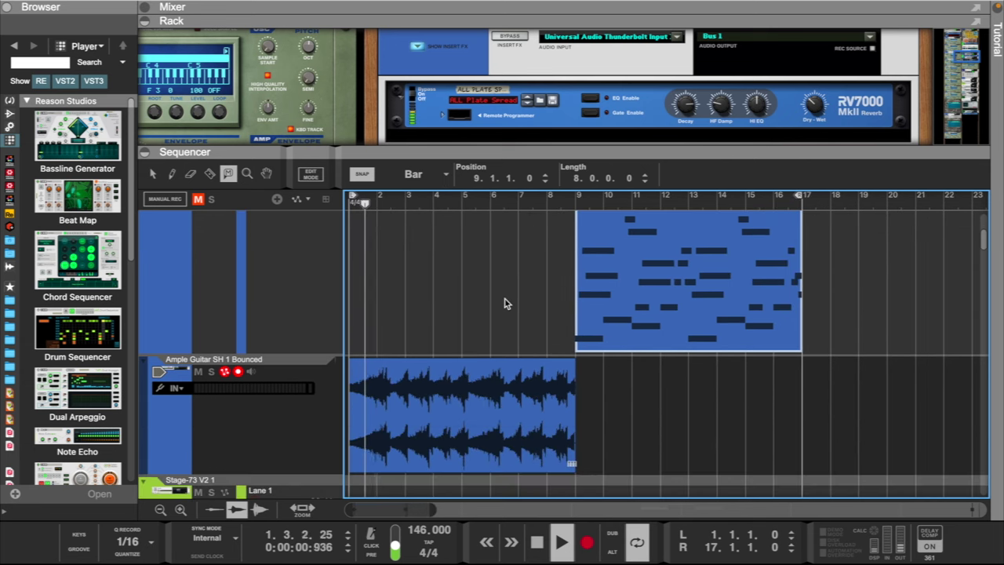
{"action": "scroll", "coordinate": [504, 303], "scroll_direction": "up", "scroll_amount": 1}
- Compare the Spectrum EQ filter curves of the bounced guitar track and the Ample Guitar SH 1 track
{"action": "left_click", "coordinate": [154, 175]}
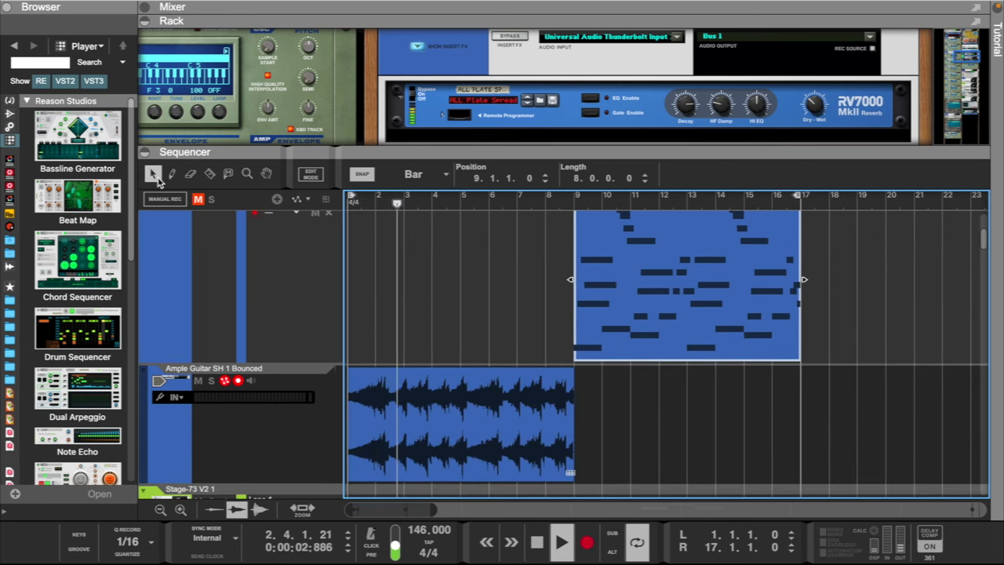
{"action": "left_click", "coordinate": [245, 444]}
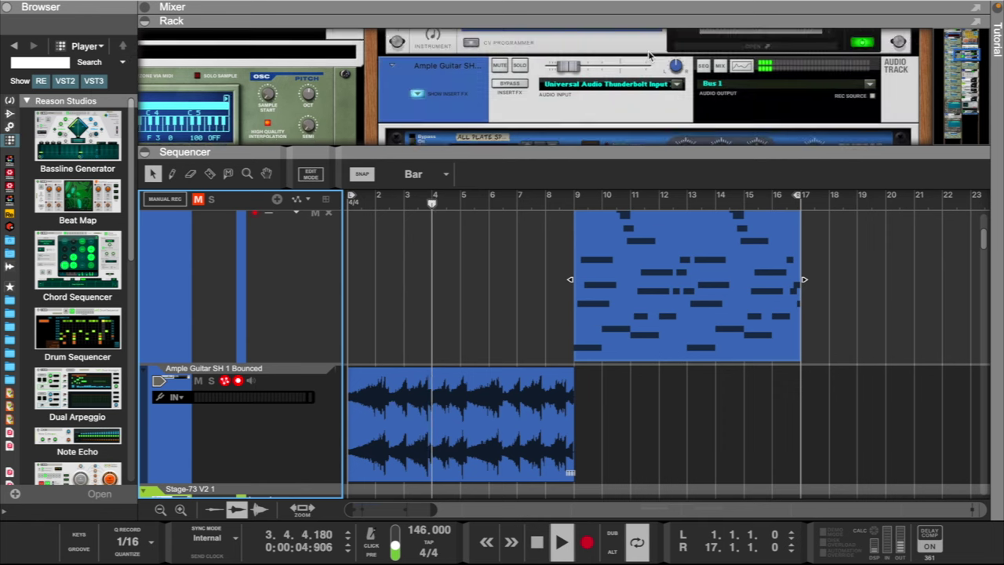
{"action": "left_click", "coordinate": [745, 67]}
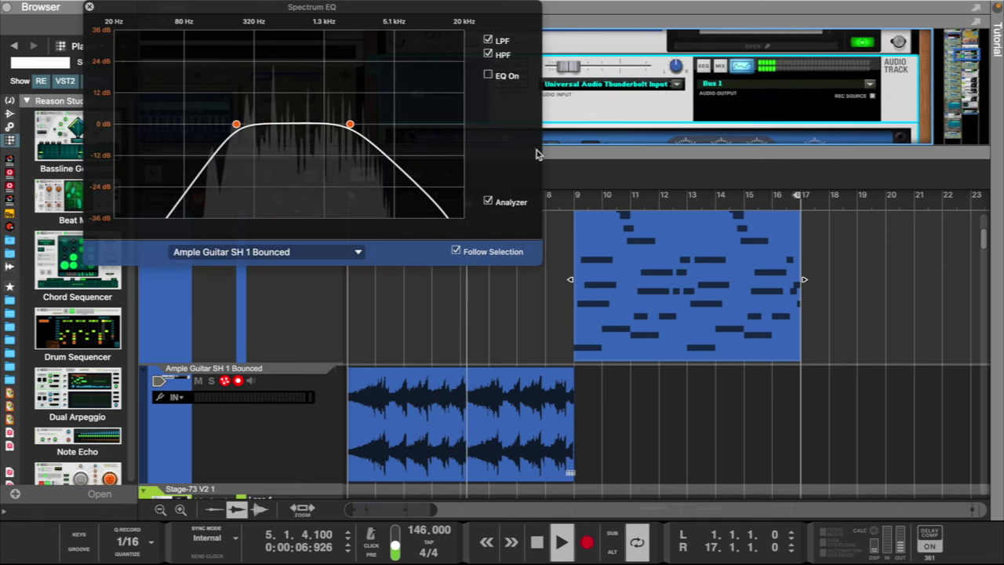
{"action": "left_click", "coordinate": [298, 316]}
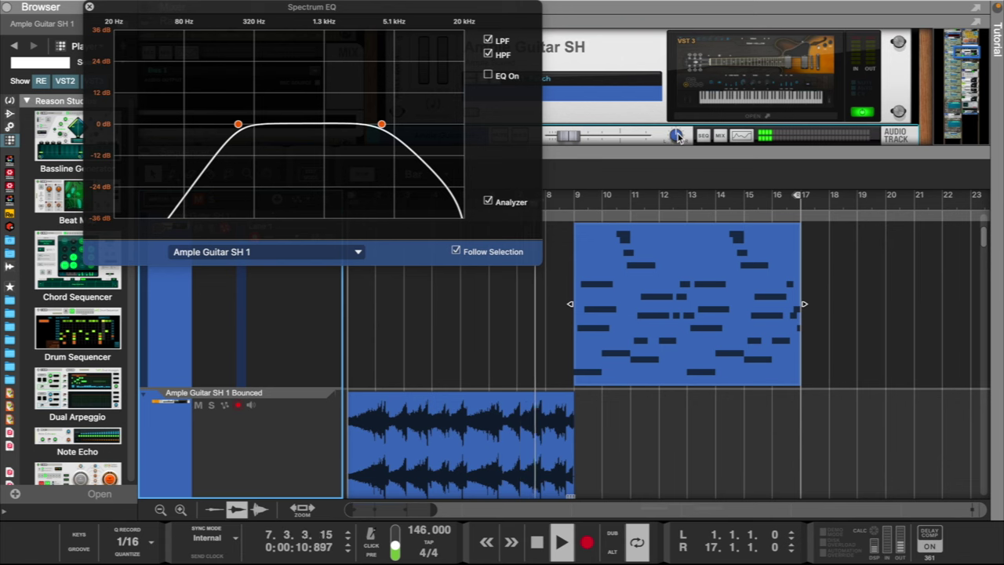
{"action": "left_click", "coordinate": [251, 441]}
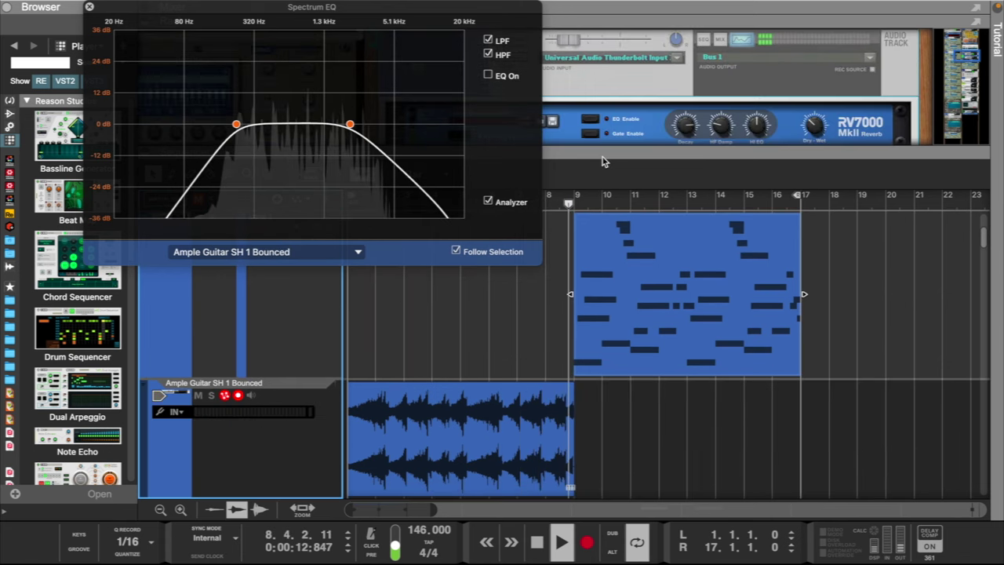
{"action": "key", "text": "space"}
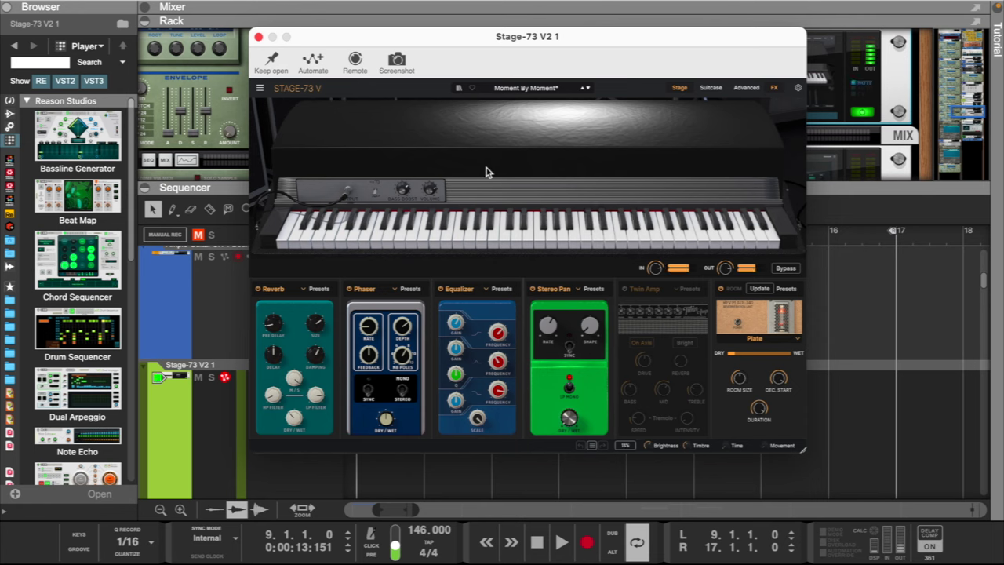
- Close the Stage-73 V2 plugin window and move its track above the Ample Guitar SH 1 Bounced track
{"action": "left_click", "coordinate": [258, 37]}
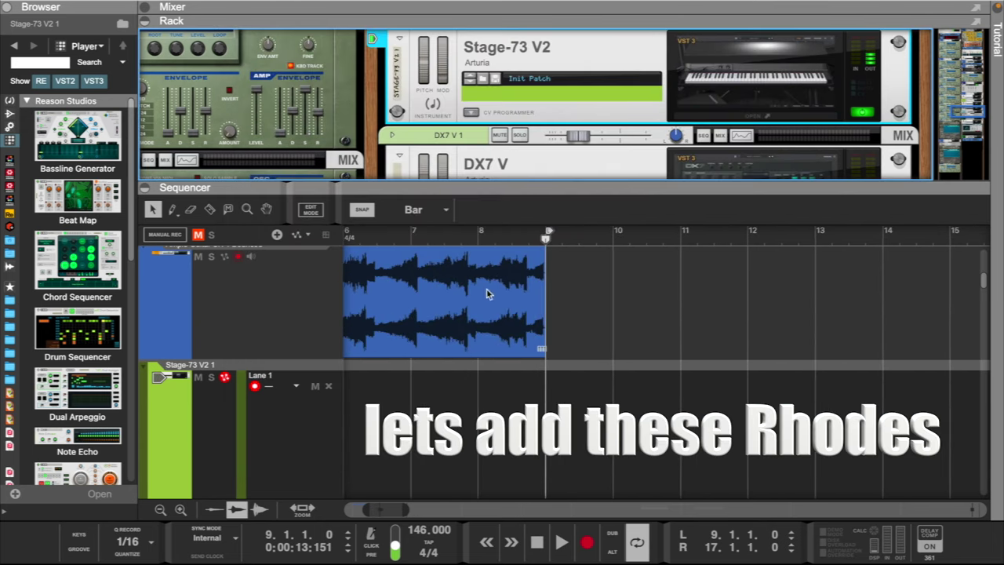
{"action": "scroll", "coordinate": [513, 404], "scroll_direction": "up", "scroll_amount": 3}
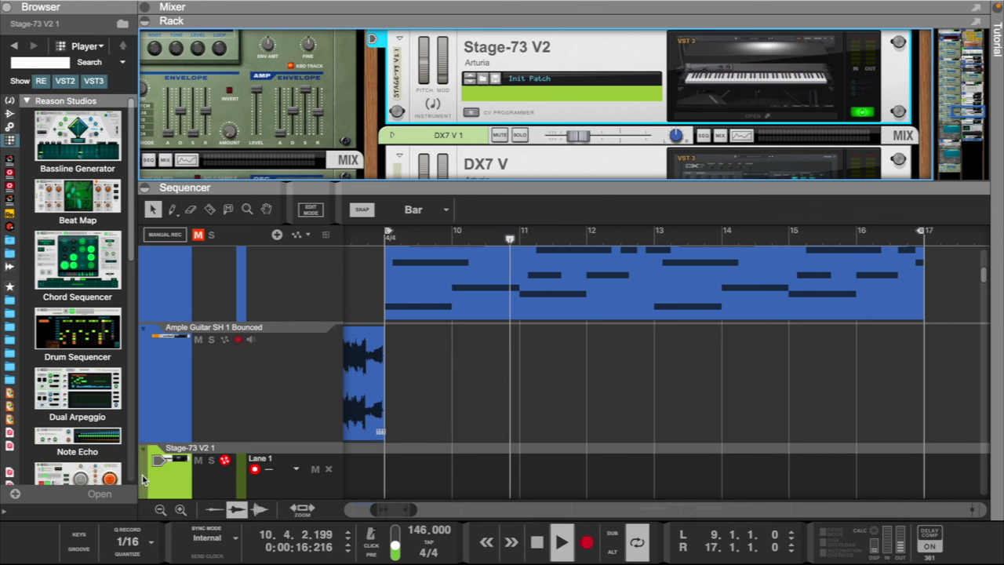
{"action": "left_click_drag", "start_coordinate": [144, 475], "coordinate": [161, 317]}
- Create an empty note clip from bar 9 to bar 17 on the Stage-73 V2 track and open it for note editing
{"action": "left_click_drag", "start_coordinate": [388, 388], "coordinate": [919, 396]}
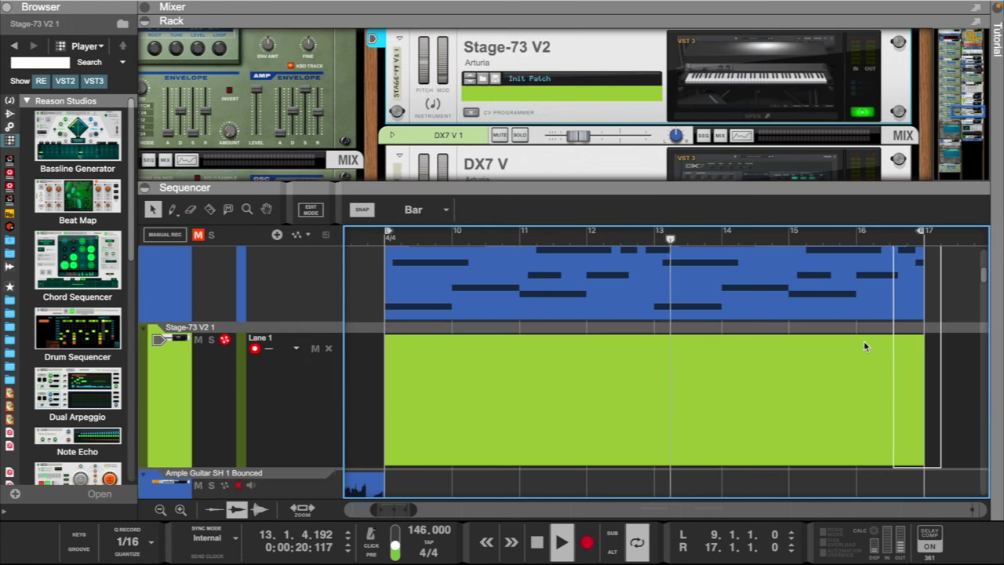
{"action": "right_click", "coordinate": [766, 389]}
{"action": "left_click", "coordinate": [783, 374]}
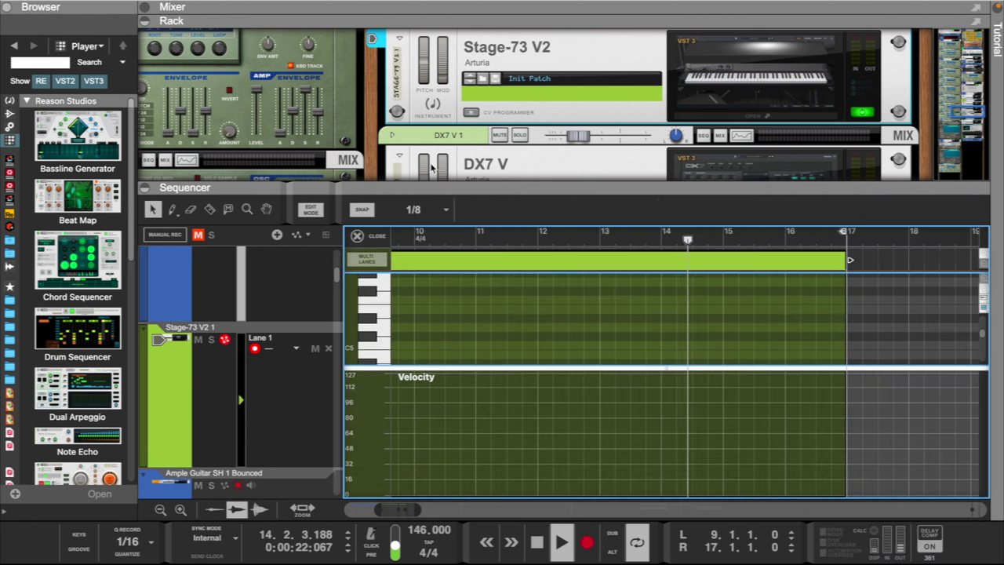
- Draw a four-note chord at bar 9 on C#2, G#2, B2 and D#3, about one bar long
{"action": "left_click_drag", "start_coordinate": [442, 183], "coordinate": [442, 100]}
{"action": "scroll", "coordinate": [501, 257], "scroll_direction": "left", "scroll_amount": 5}
{"action": "scroll", "coordinate": [495, 269], "scroll_direction": "up", "scroll_amount": 4}
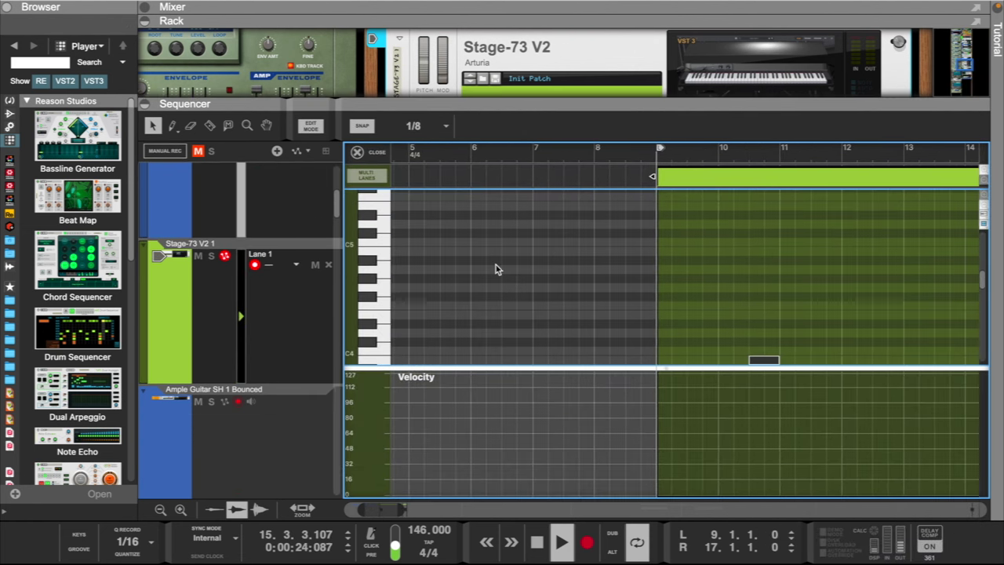
{"action": "scroll", "coordinate": [490, 267], "scroll_direction": "down", "scroll_amount": 10}
{"action": "scroll", "coordinate": [533, 273], "scroll_direction": "right", "scroll_amount": 5}
{"action": "scroll", "coordinate": [556, 276], "scroll_direction": "down", "scroll_amount": 2}
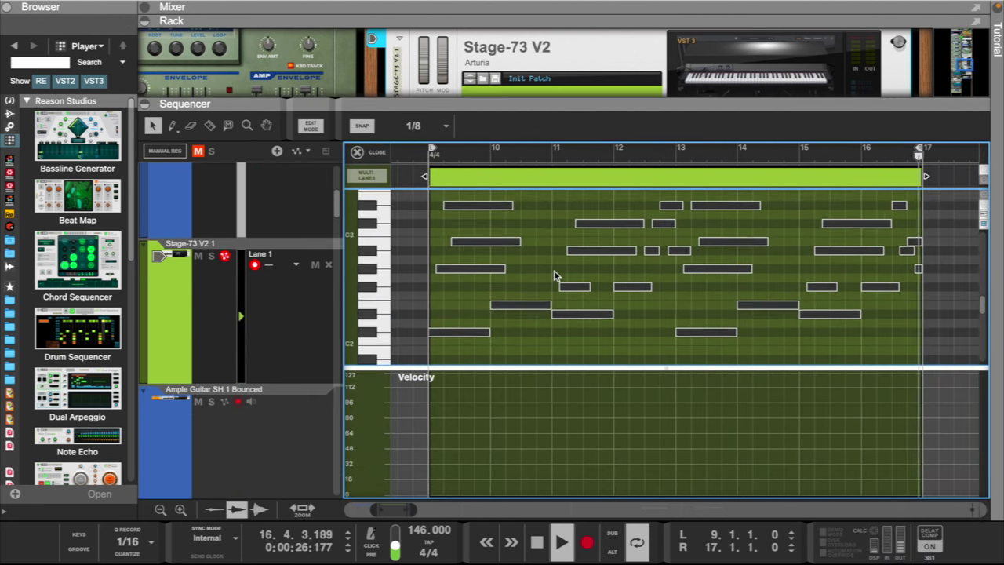
{"action": "scroll", "coordinate": [553, 275], "scroll_direction": "up", "scroll_amount": 1}
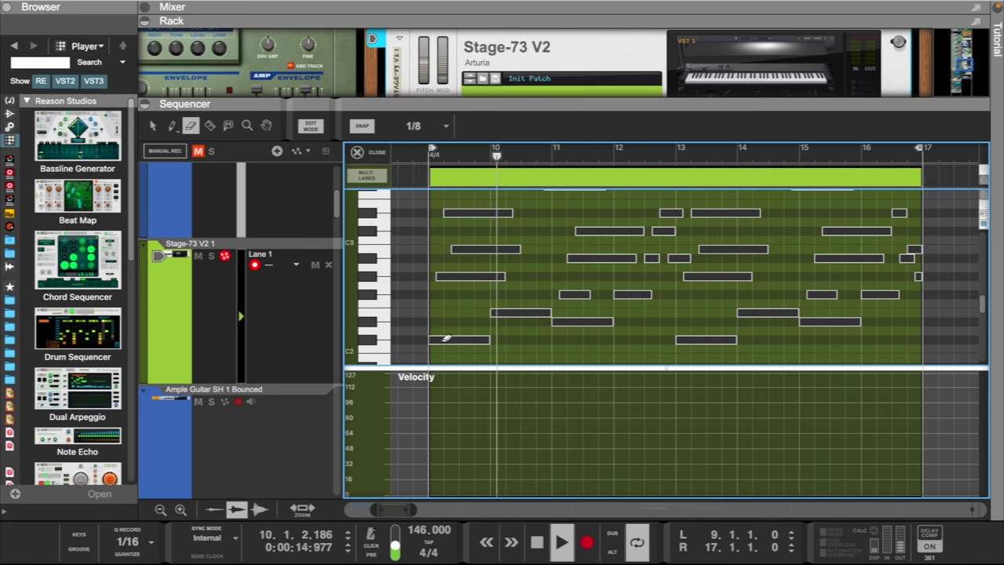
{"action": "key", "text": "w"}
{"action": "key", "text": "space"}
{"action": "left_click_drag", "start_coordinate": [432, 338], "coordinate": [487, 339]}
{"action": "left_click_drag", "start_coordinate": [423, 276], "coordinate": [488, 275]}
{"action": "left_click_drag", "start_coordinate": [431, 250], "coordinate": [481, 249]}
{"action": "key", "text": "space"}
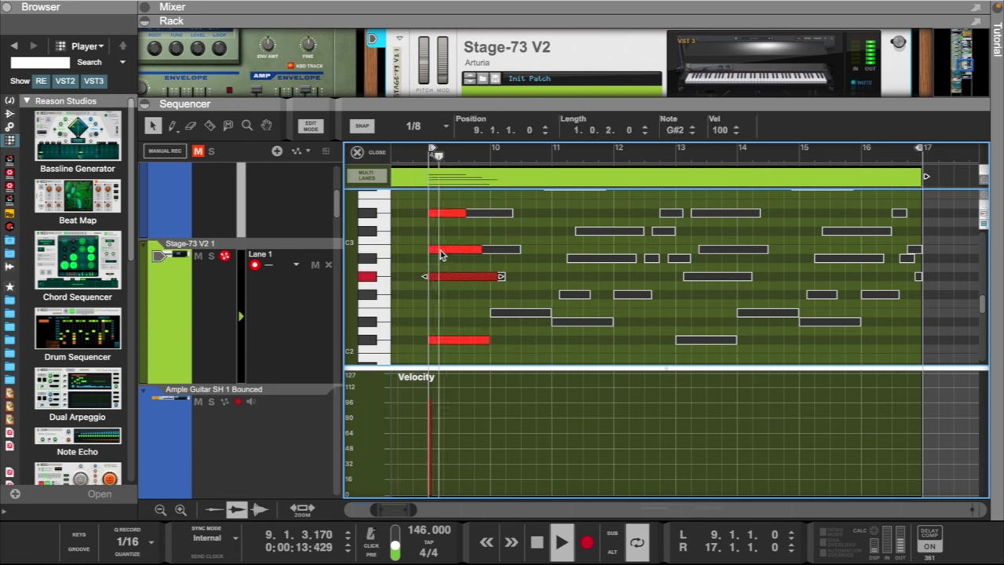
{"action": "key", "text": "space"}
- Select the four bar 9 chord notes and transpose them up one octave, putting the root on C#3
{"action": "left_click_drag", "start_coordinate": [451, 195], "coordinate": [457, 244]}
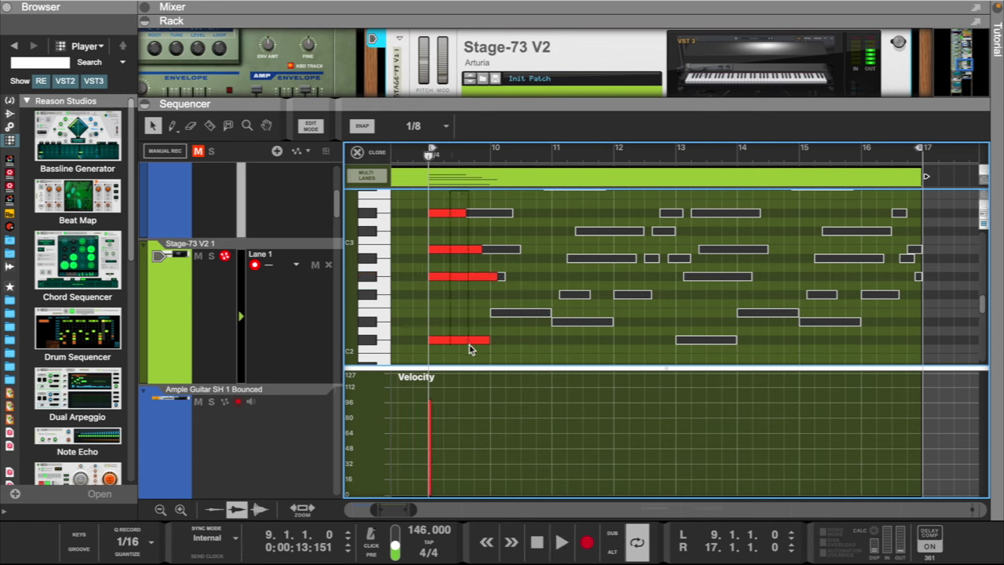
{"action": "left_click_drag", "start_coordinate": [471, 349], "coordinate": [474, 350]}
{"action": "key", "text": "shift+Up"}
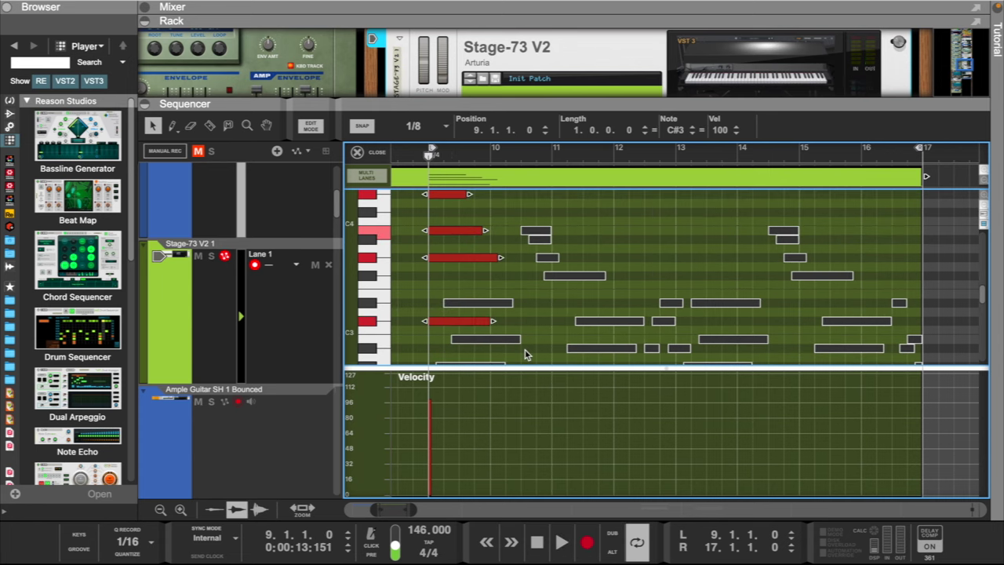
- Move the chord to bar 10 and transpose it up another octave, putting the root on C#4
{"action": "key", "text": "space"}
{"action": "left_click_drag", "start_coordinate": [478, 105], "coordinate": [478, 34]}
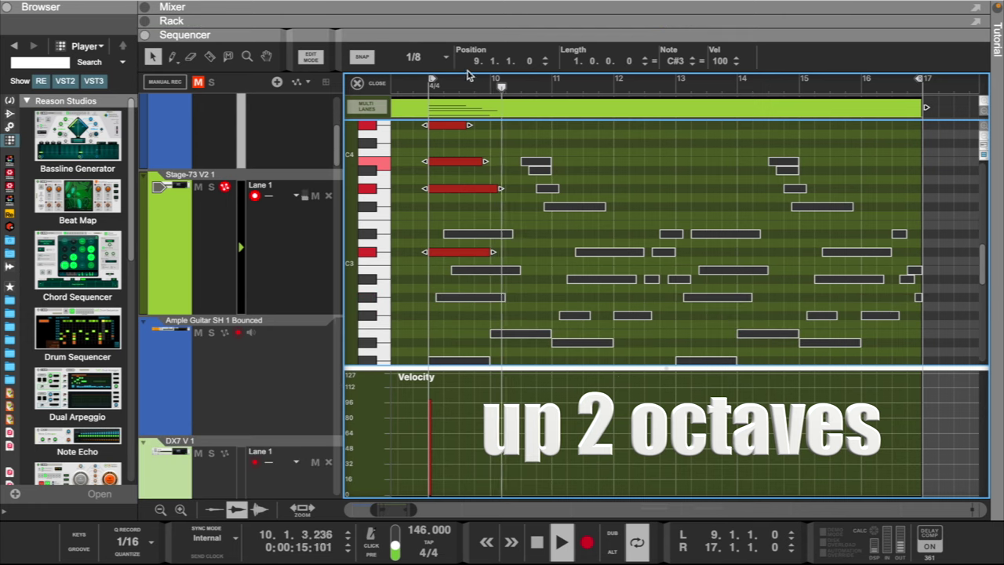
{"action": "key", "text": "space"}
{"action": "left_click_drag", "start_coordinate": [547, 367], "coordinate": [540, 480]}
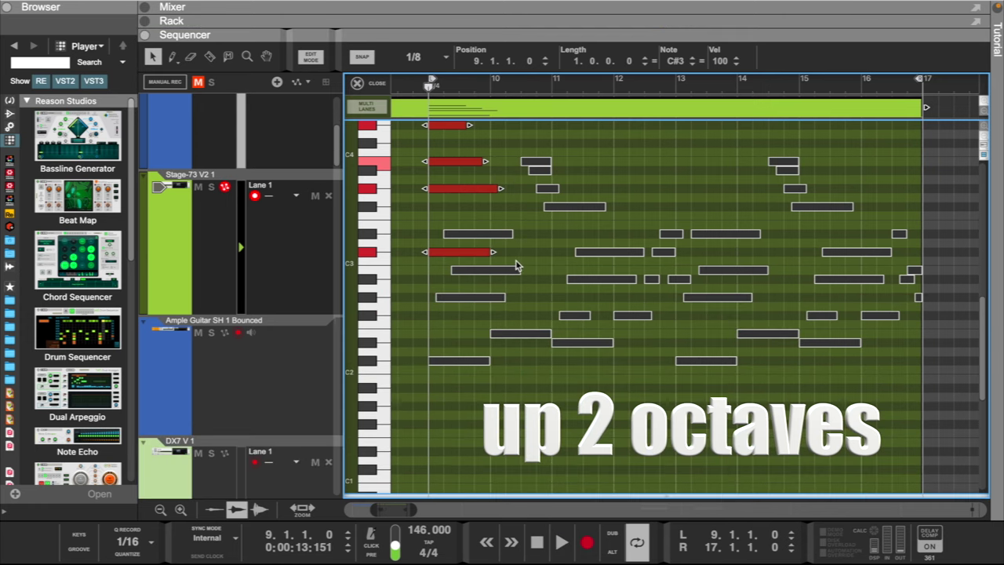
{"action": "scroll", "coordinate": [502, 270], "scroll_direction": "up", "scroll_amount": 2}
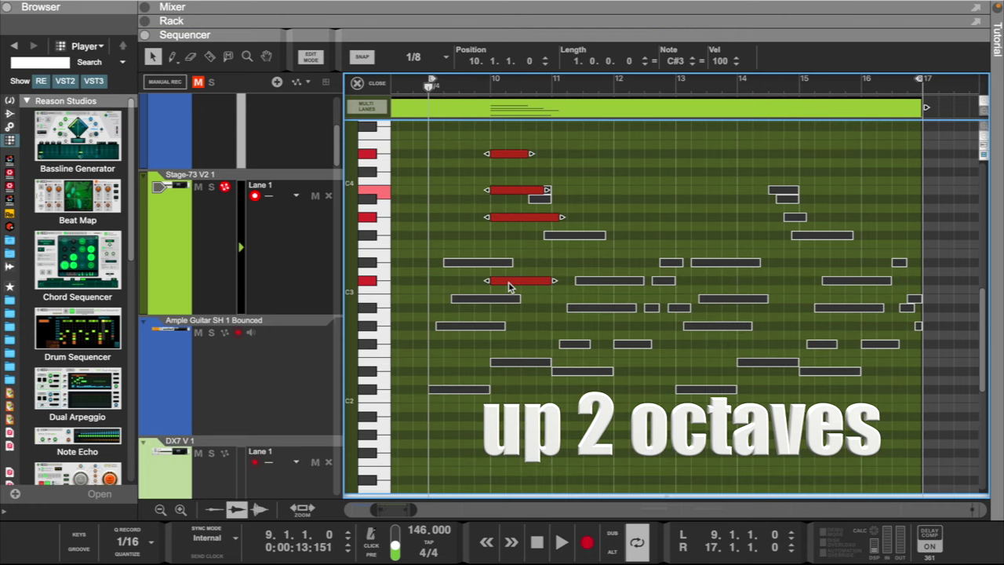
{"action": "key", "text": "shift+Up"}
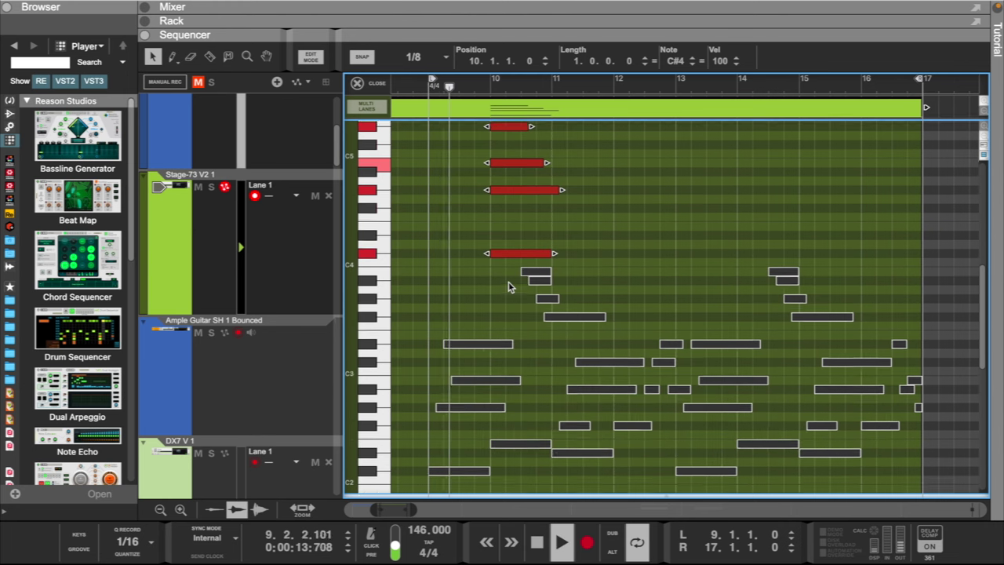
{"action": "scroll", "coordinate": [508, 278], "scroll_direction": "up", "scroll_amount": 3}
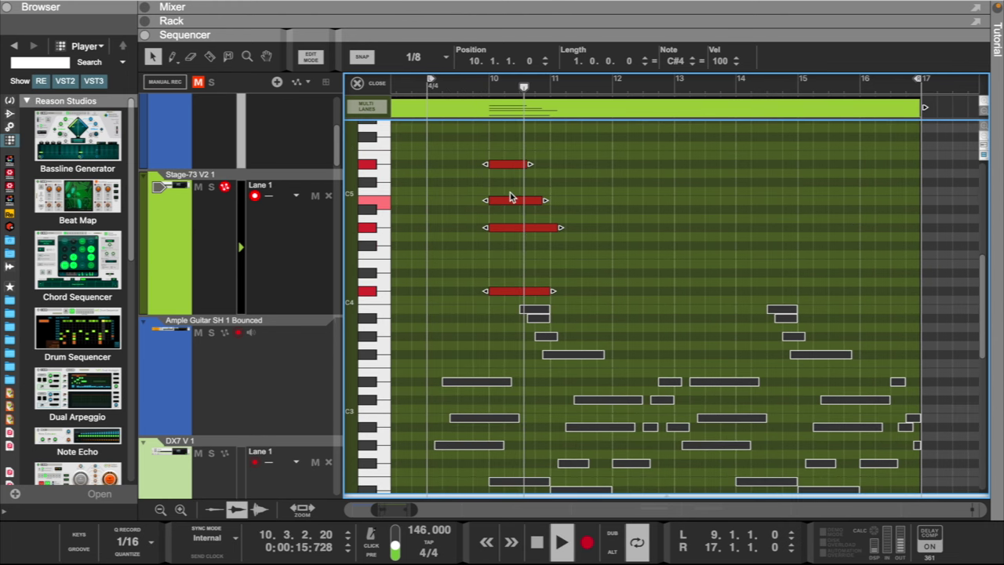
- Humanize the bar 10 chord by shifting its upper three notes slightly late, leaving the C#4 root on the grid
{"action": "key", "text": "space"}
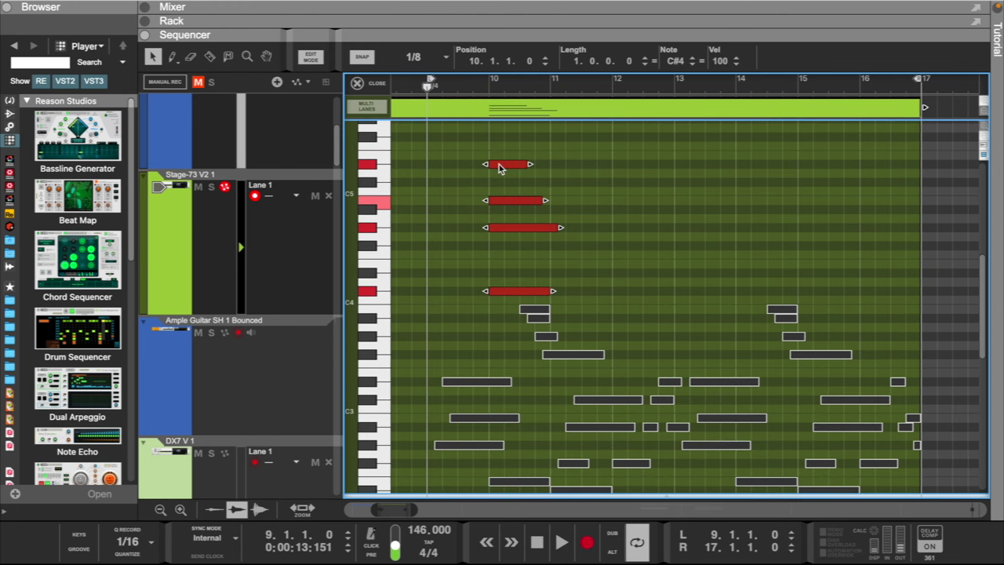
{"action": "left_click_drag", "start_coordinate": [504, 166], "coordinate": [502, 167]}
{"action": "left_click", "coordinate": [502, 178]}
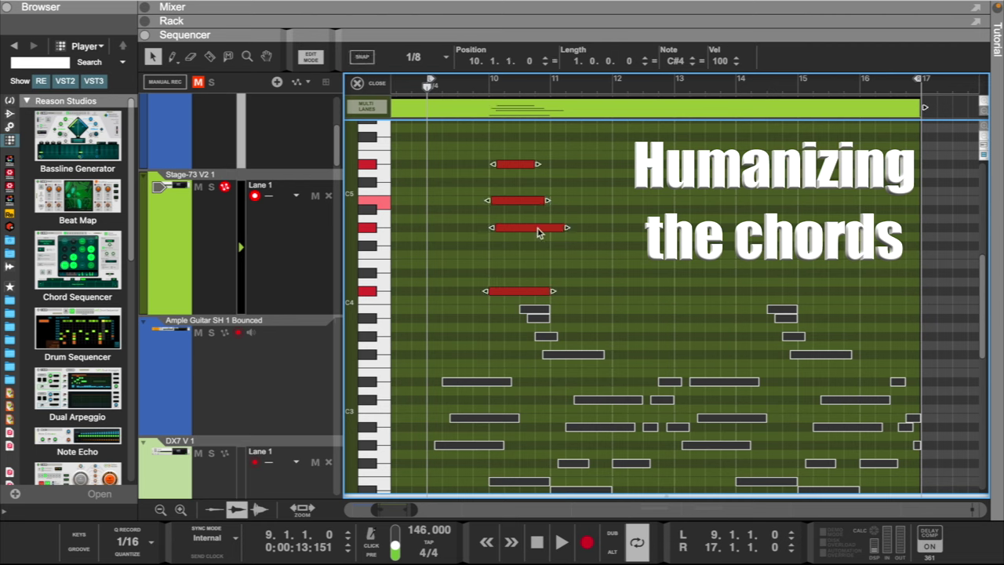
- Lengthen the four bar 10 chord notes to about two bars and trim the G#4 note to end just before bar 12
{"action": "key", "text": "space"}
{"action": "left_click_drag", "start_coordinate": [534, 164], "coordinate": [602, 175]}
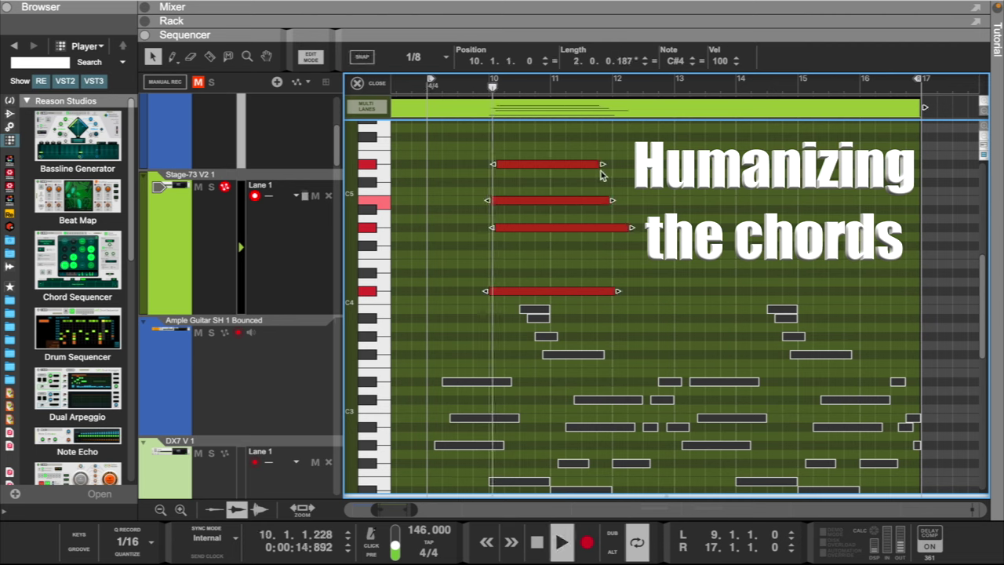
{"action": "left_click", "coordinate": [604, 188]}
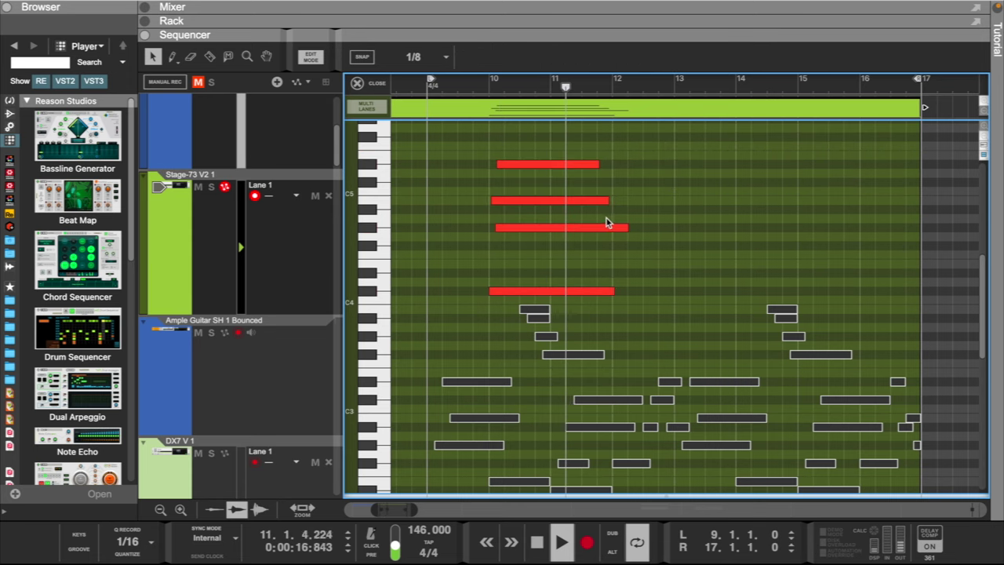
{"action": "left_click", "coordinate": [608, 229]}
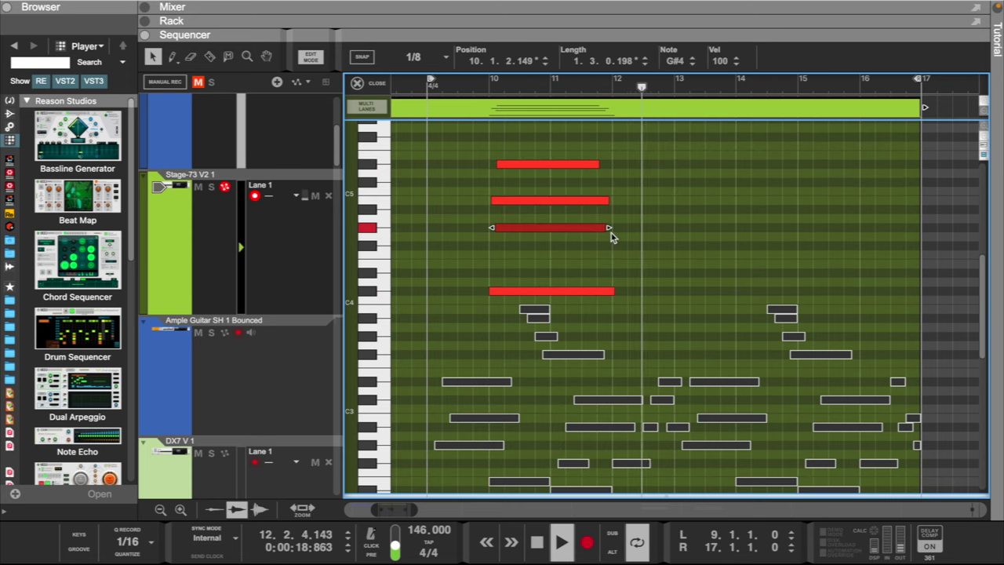
{"action": "scroll", "coordinate": [647, 276], "scroll_direction": "down", "scroll_amount": 3}
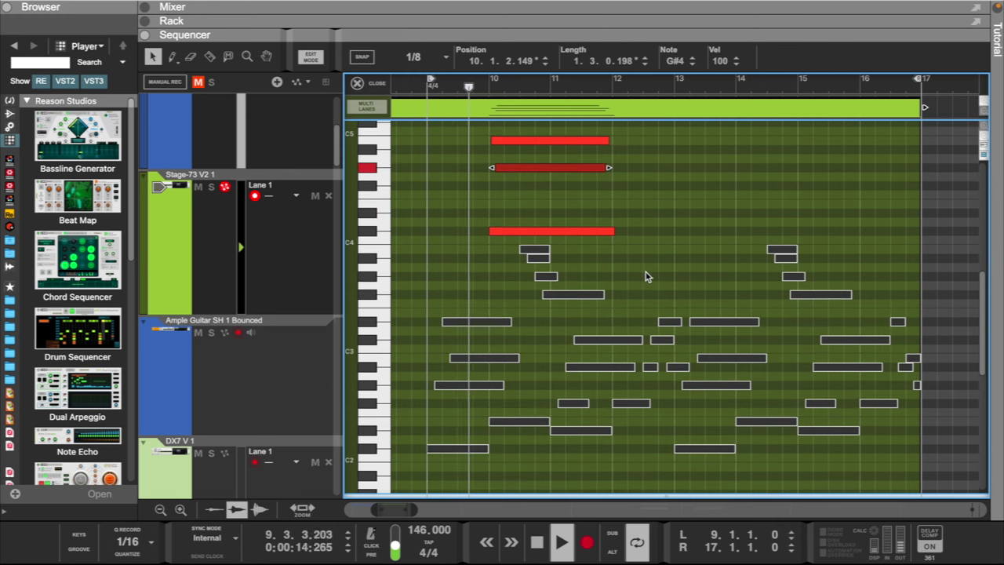
{"action": "scroll", "coordinate": [645, 273], "scroll_direction": "up", "scroll_amount": 1}
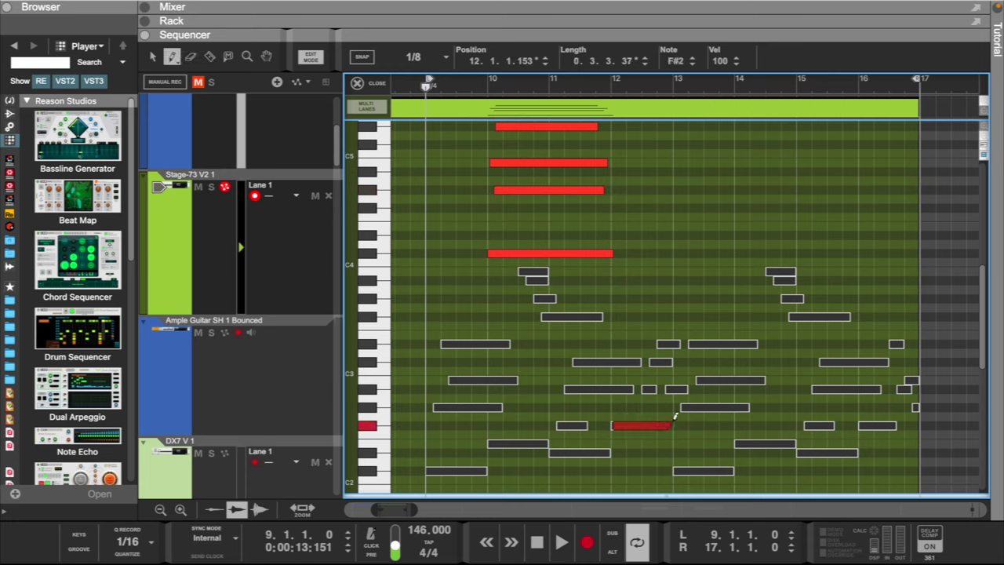
{"action": "key", "text": "q"}
{"action": "key", "text": "Delete"}
{"action": "key", "text": "space"}
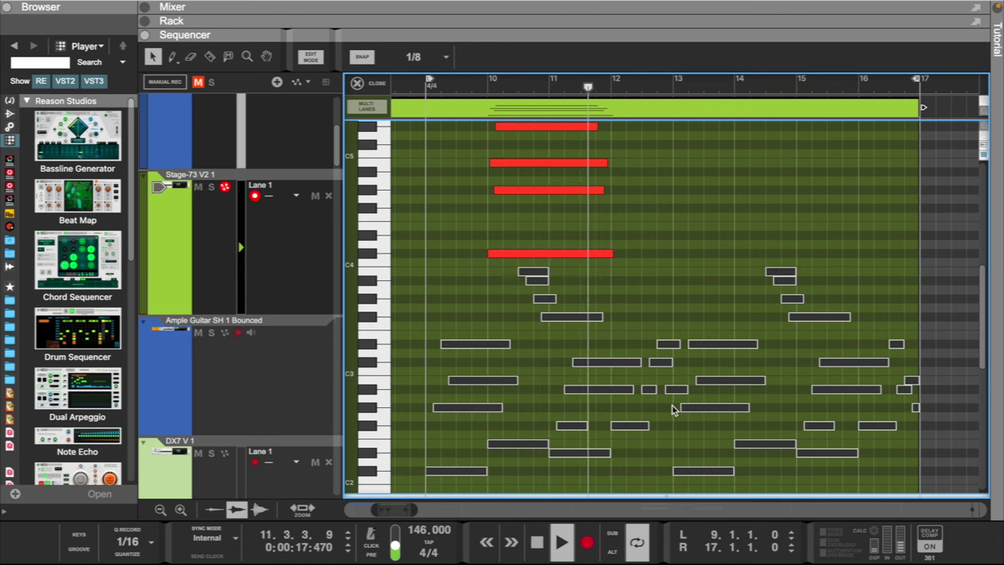
- Draw a second four-note chord at bar 11 on D#2, F#2, A#2 and C#3, about one bar long, and move it to bar 12
{"action": "key", "text": "w"}
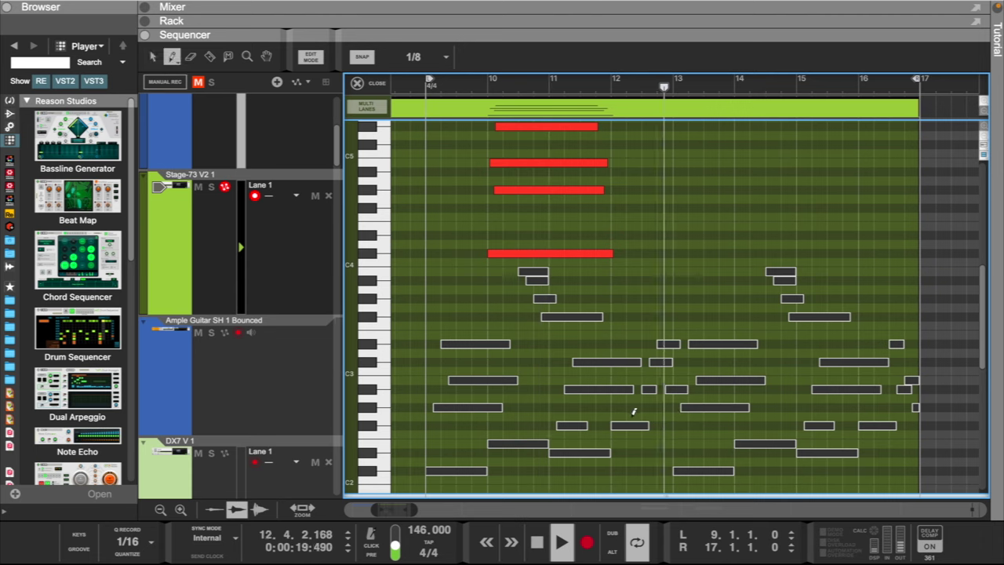
{"action": "left_click_drag", "start_coordinate": [551, 450], "coordinate": [608, 450]}
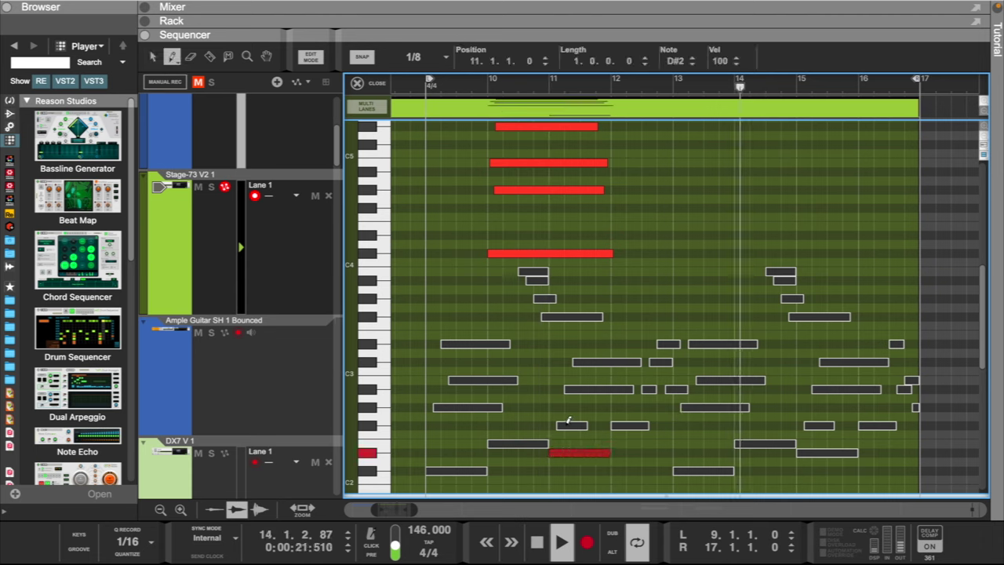
{"action": "left_click_drag", "start_coordinate": [552, 423], "coordinate": [611, 423]}
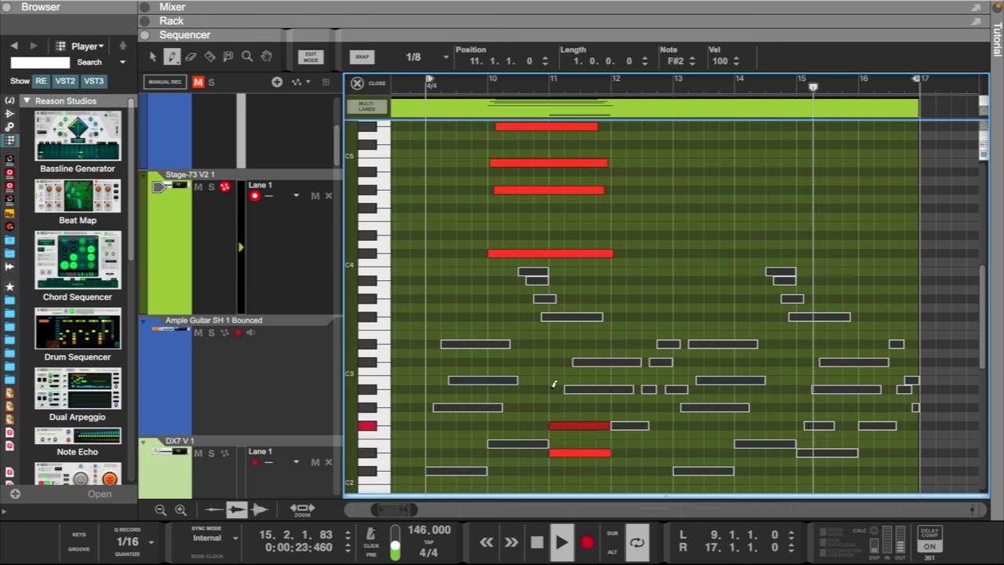
{"action": "left_click_drag", "start_coordinate": [551, 388], "coordinate": [610, 388]}
{"action": "mouse_move", "coordinate": [551, 361]}
{"action": "left_mouse_down"}
{"action": "mouse_move", "coordinate": [619, 359]}
{"action": "mouse_move", "coordinate": [571, 453]}
{"action": "mouse_move", "coordinate": [630, 455]}
{"action": "left_mouse_up"}
{"action": "key", "text": "q"}
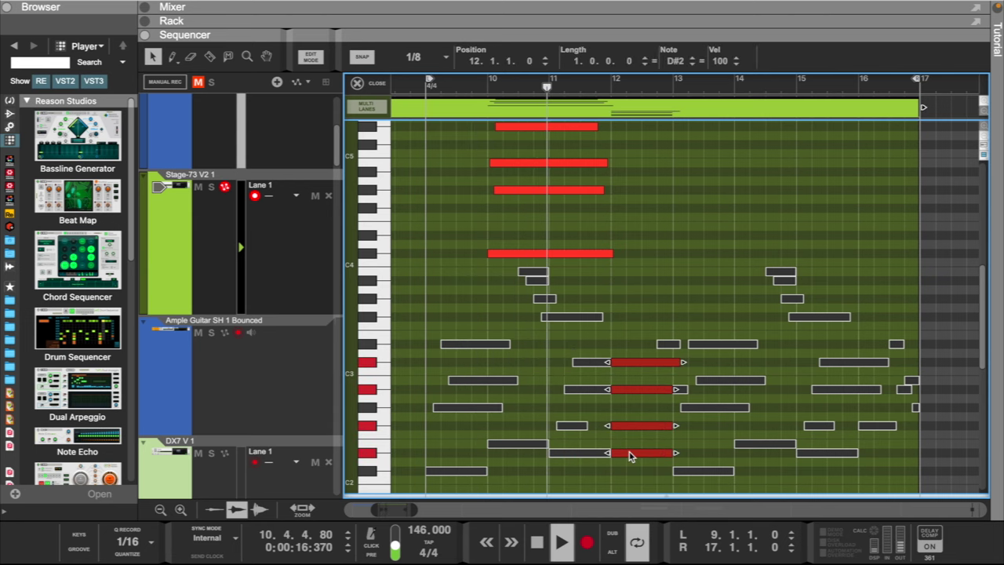
- Transpose the bar 12 chord up two octaves, putting the root on D#4
{"action": "key", "text": "shift+Up"}
{"action": "key", "text": "shift+Up"}
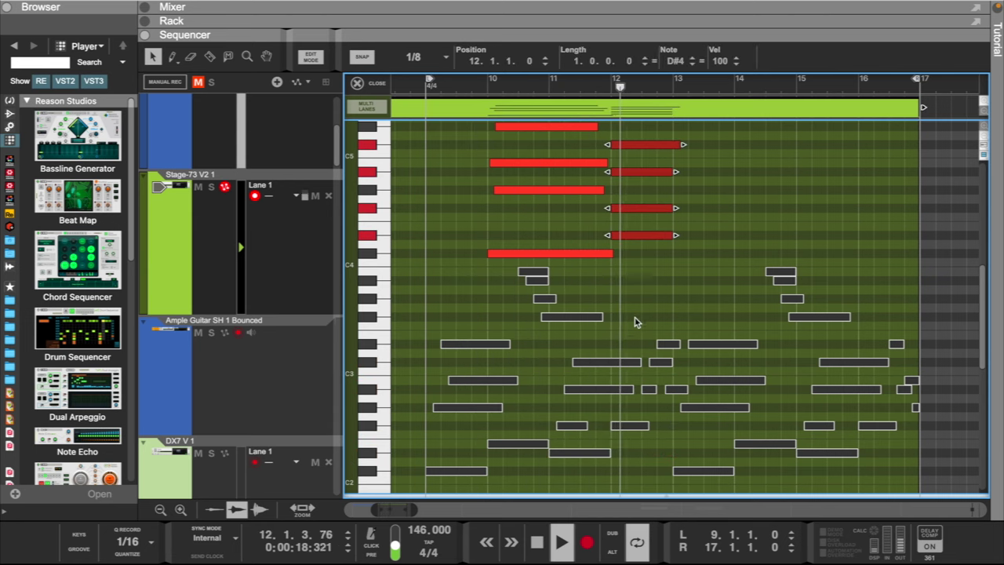
{"action": "scroll", "coordinate": [637, 322], "scroll_direction": "up", "scroll_amount": 5}
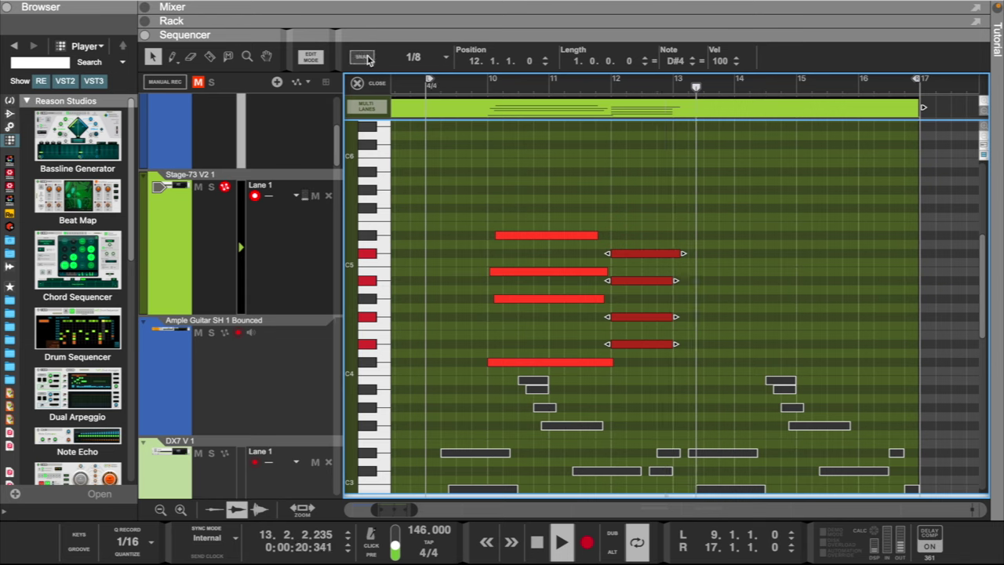
- With snap off, shift the bar 12 chord's upper three notes slightly late and lengthen all four notes to almost two bars
{"action": "left_click", "coordinate": [367, 57]}
{"action": "left_click", "coordinate": [651, 191]}
{"action": "left_click_drag", "start_coordinate": [628, 253], "coordinate": [634, 317]}
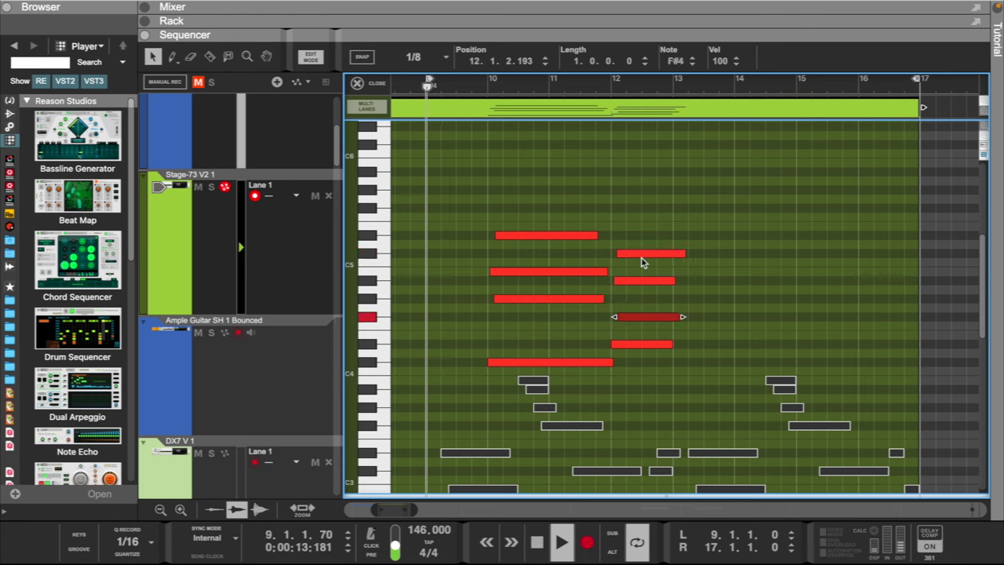
{"action": "left_click_drag", "start_coordinate": [607, 224], "coordinate": [641, 367]}
{"action": "left_click_drag", "start_coordinate": [690, 254], "coordinate": [739, 253]}
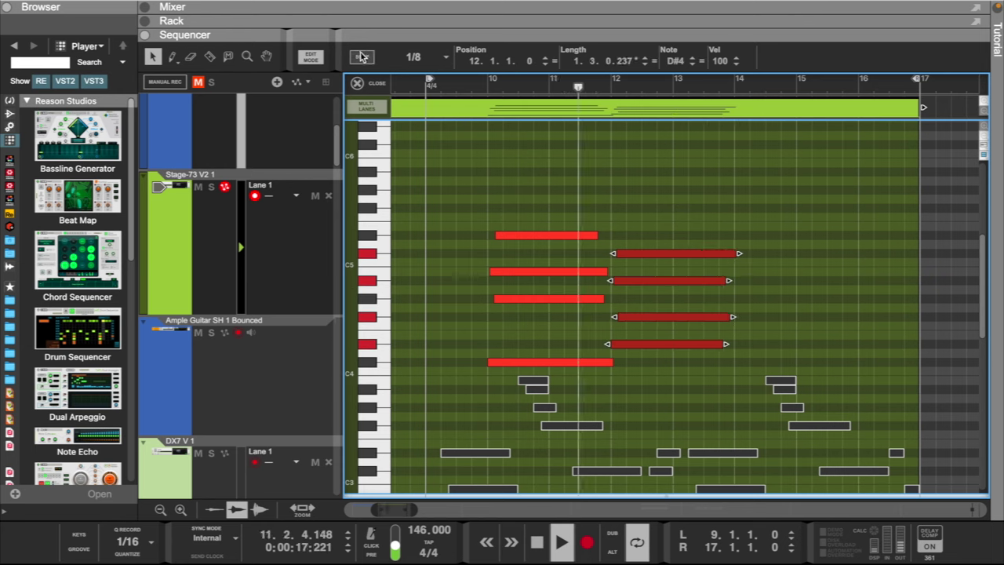
- With snap back on, copy the bar 10 chord to bar 14 and lower the copy two semitones, putting its root on C#4
{"action": "left_click", "coordinate": [361, 55]}
{"action": "left_click_drag", "start_coordinate": [536, 210], "coordinate": [760, 346]}
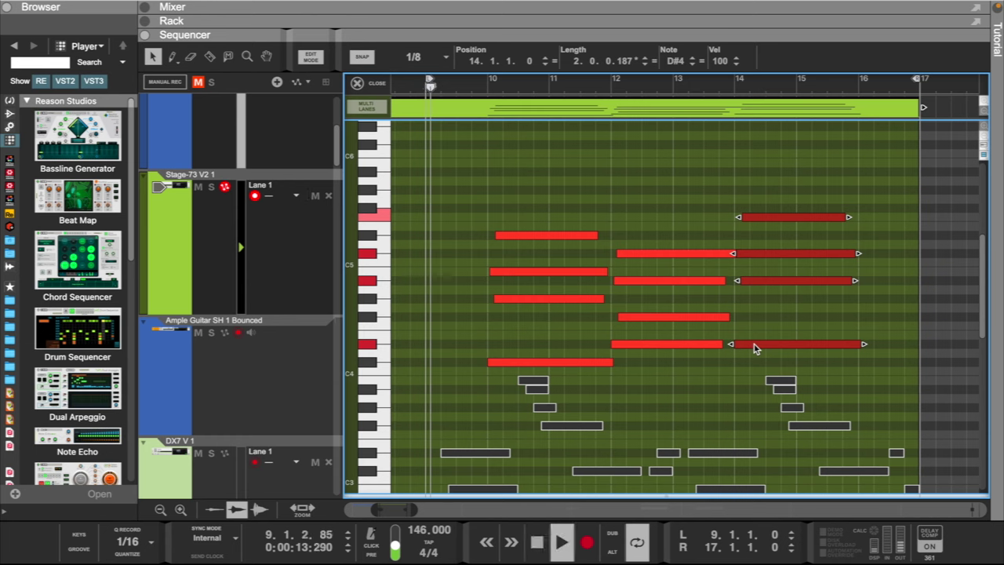
{"action": "key", "text": "Down"}
{"action": "key", "text": "Down"}
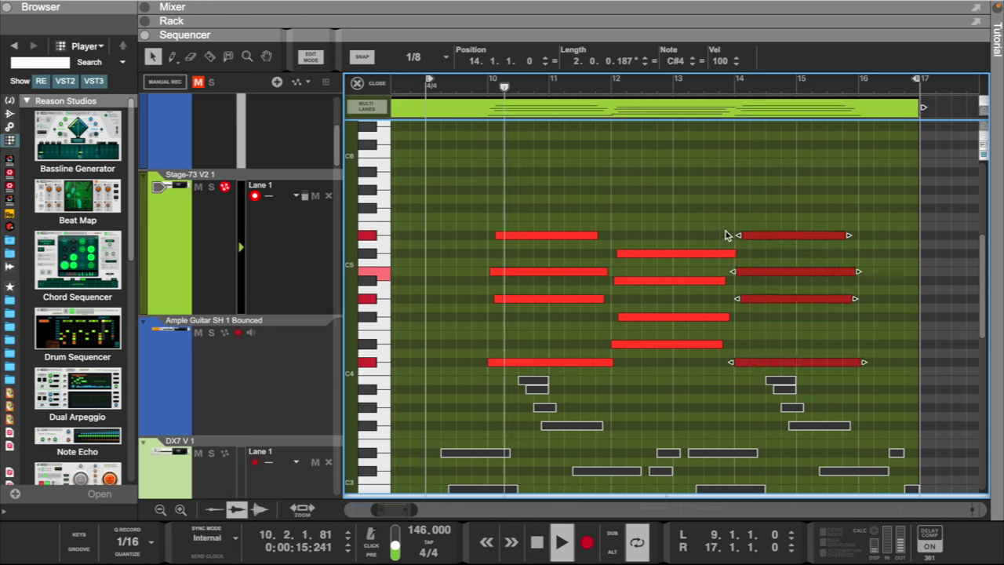
{"action": "left_click", "coordinate": [681, 211]}
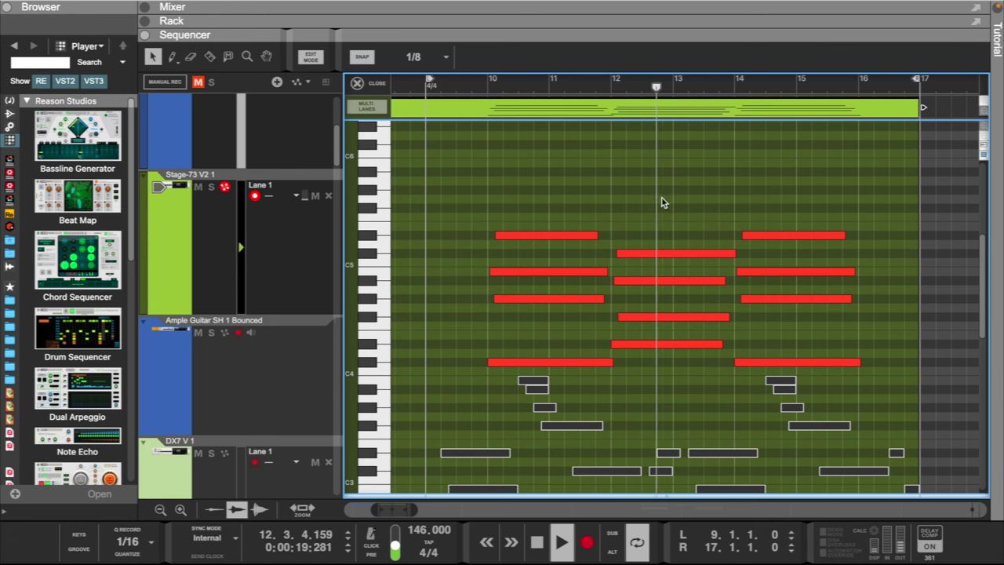
{"action": "scroll", "coordinate": [655, 198], "scroll_direction": "down", "scroll_amount": 2}
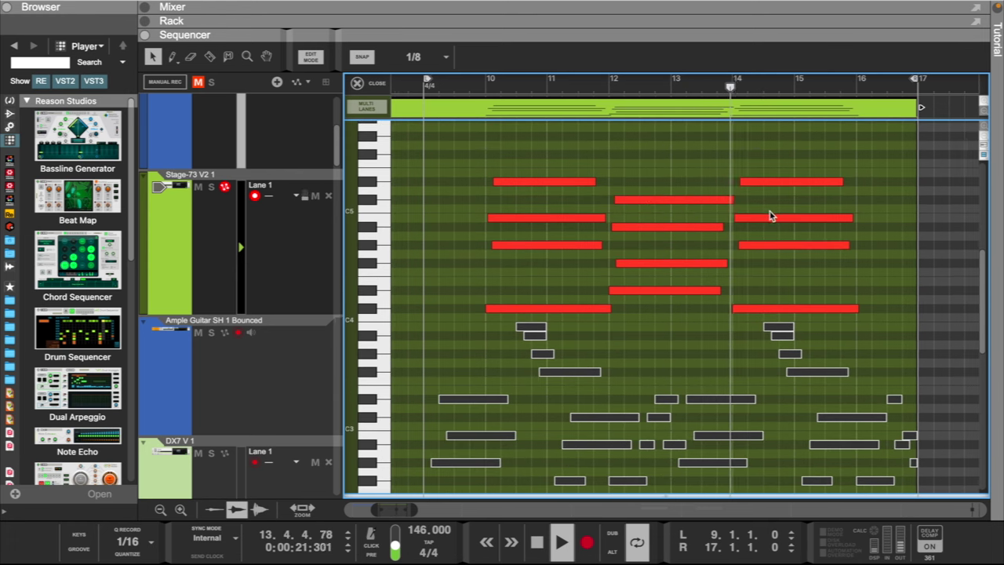
- Copy the bar 12 chord to bar 16 and shorten the copied notes so they end around bar 17
{"action": "scroll", "coordinate": [775, 215], "scroll_direction": "right", "scroll_amount": 1}
{"action": "left_click_drag", "start_coordinate": [631, 179], "coordinate": [848, 292]}
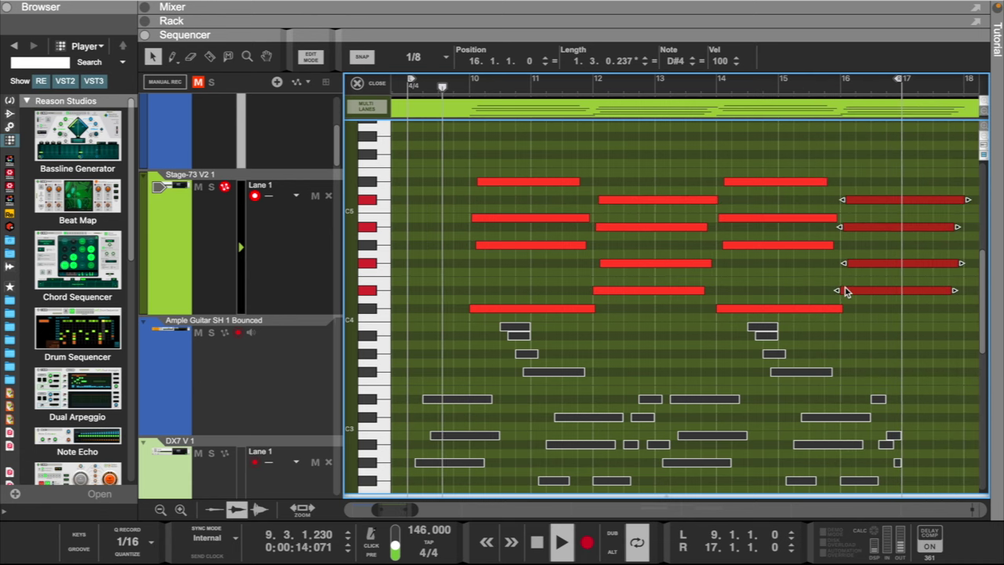
{"action": "scroll", "coordinate": [822, 269], "scroll_direction": "right", "scroll_amount": 6}
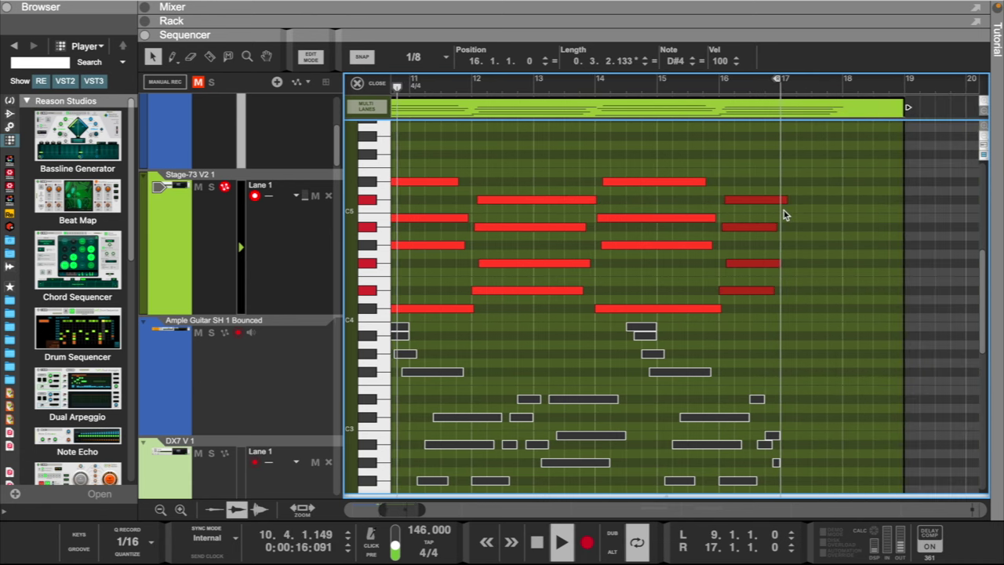
{"action": "left_click", "coordinate": [735, 216]}
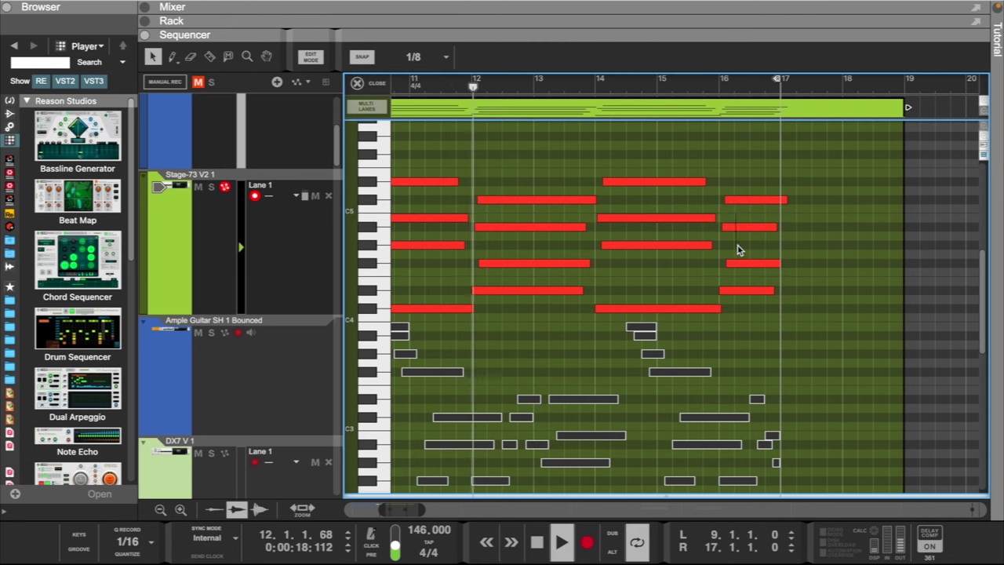
- Transpose the bar 16 chord's F#4 note up one octave to F#5
{"action": "left_click_drag", "start_coordinate": [737, 244], "coordinate": [738, 247]}
{"action": "key", "text": "shift+super+Up"}
{"action": "key", "text": "shift+super+Down"}
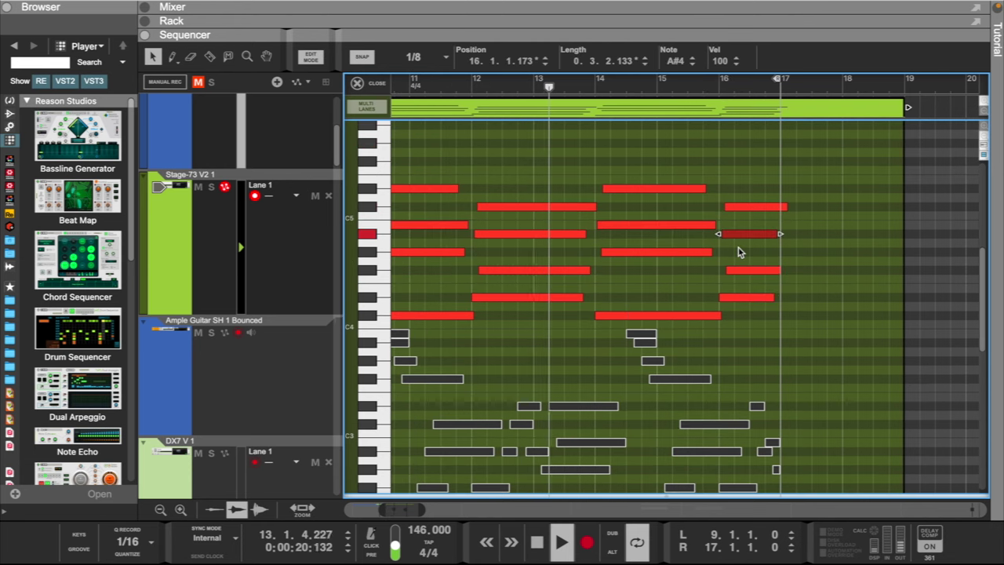
{"action": "left_click", "coordinate": [743, 270]}
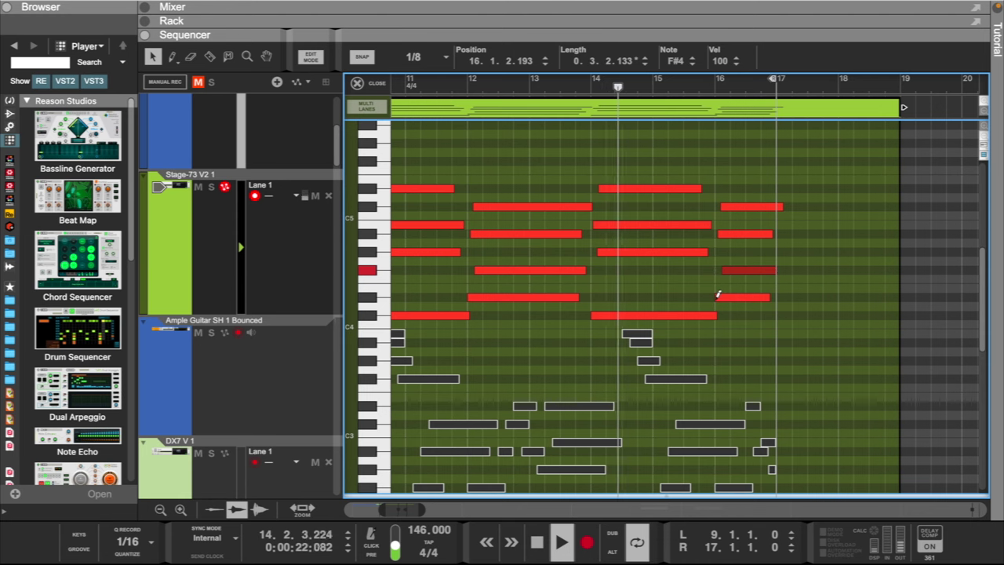
{"action": "key", "text": "shift+super+Up"}
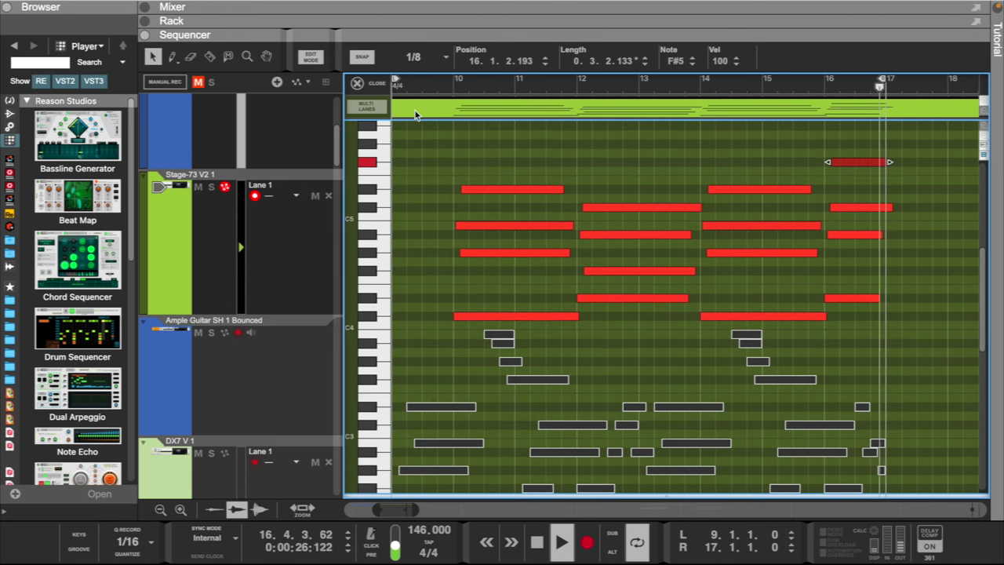
- Finish editing the Stage-73 chord clip and shorten it to nine bars, ending at bar 17
{"action": "key", "text": "super+e"}
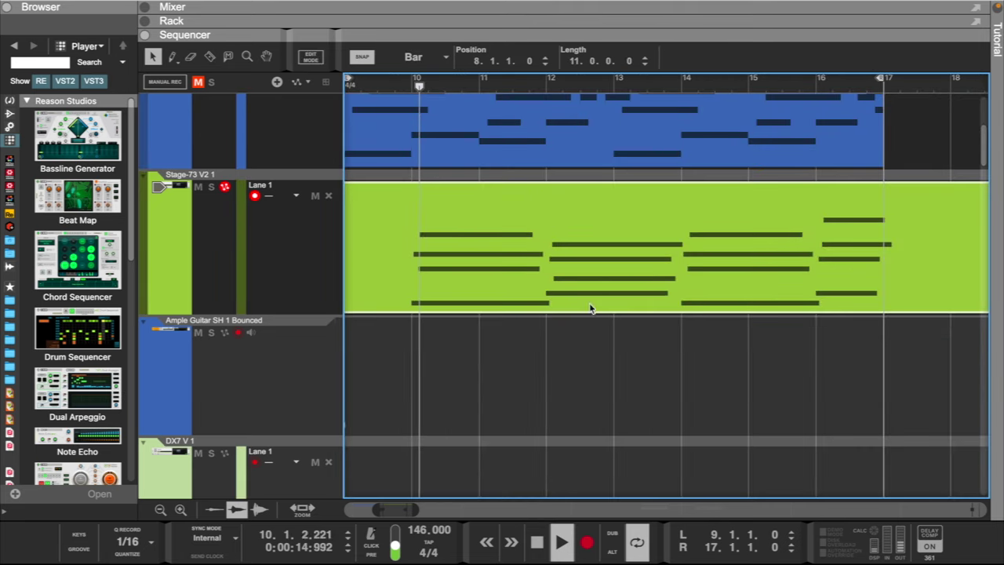
{"action": "left_click_drag", "start_coordinate": [414, 507], "coordinate": [421, 508]}
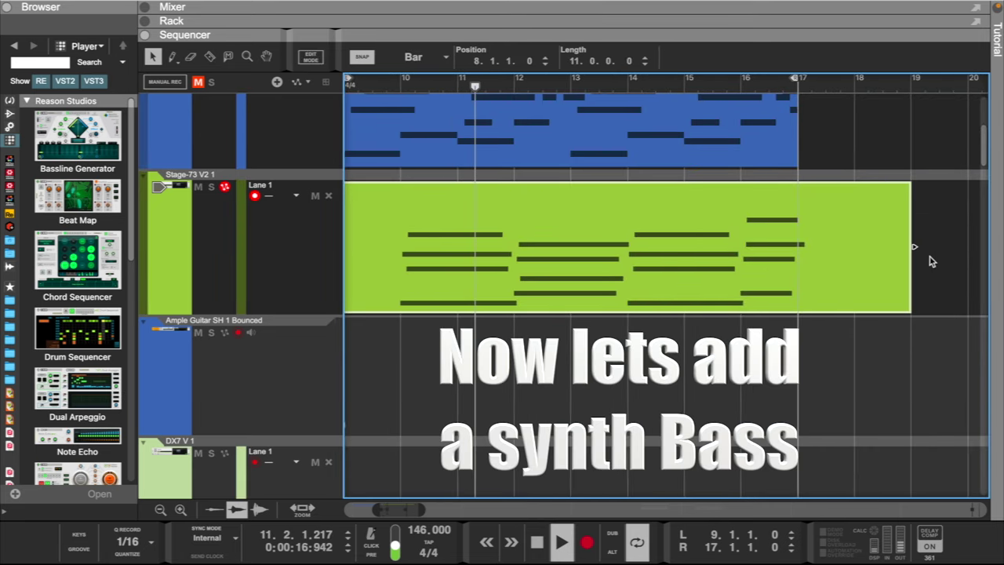
{"action": "left_click_drag", "start_coordinate": [915, 247], "coordinate": [803, 261]}
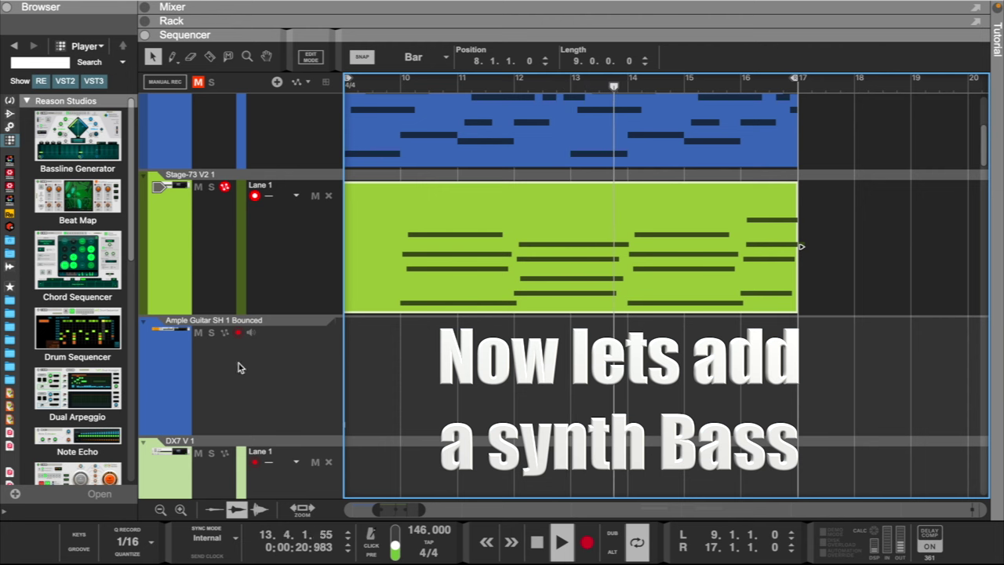
- Reveal the rack devices and open the ARP 2600 V3 synthesizer's interface
{"action": "left_click_drag", "start_coordinate": [518, 38], "coordinate": [521, 261]}
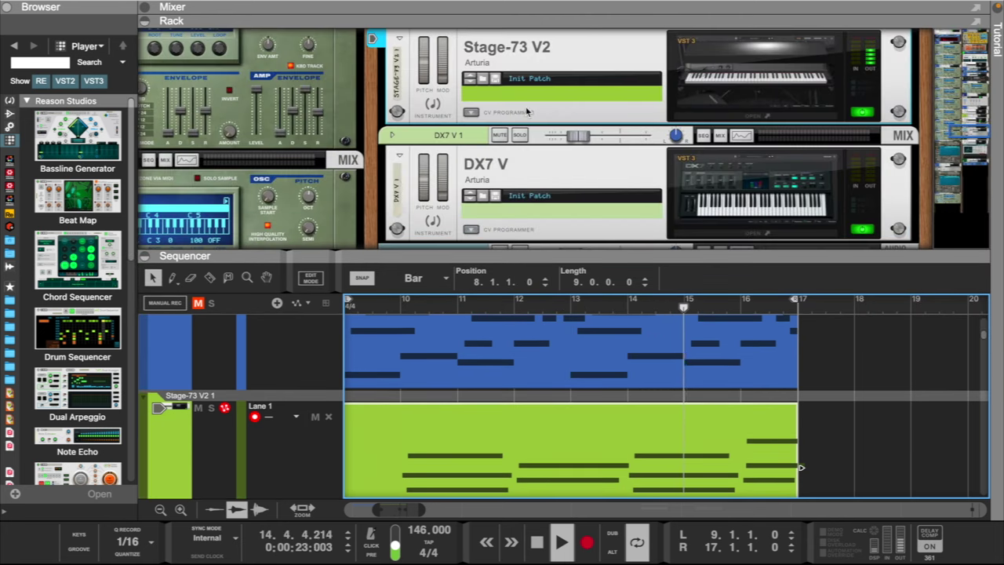
{"action": "scroll", "coordinate": [527, 112], "scroll_direction": "up", "scroll_amount": 4}
{"action": "left_click", "coordinate": [739, 107]}
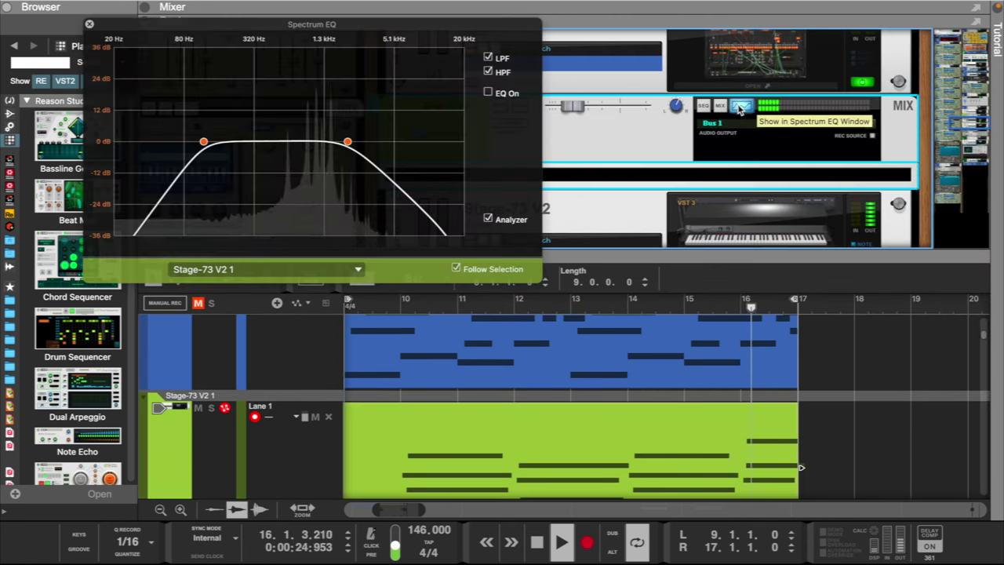
{"action": "left_click", "coordinate": [90, 25]}
{"action": "scroll", "coordinate": [766, 146], "scroll_direction": "up", "scroll_amount": 3}
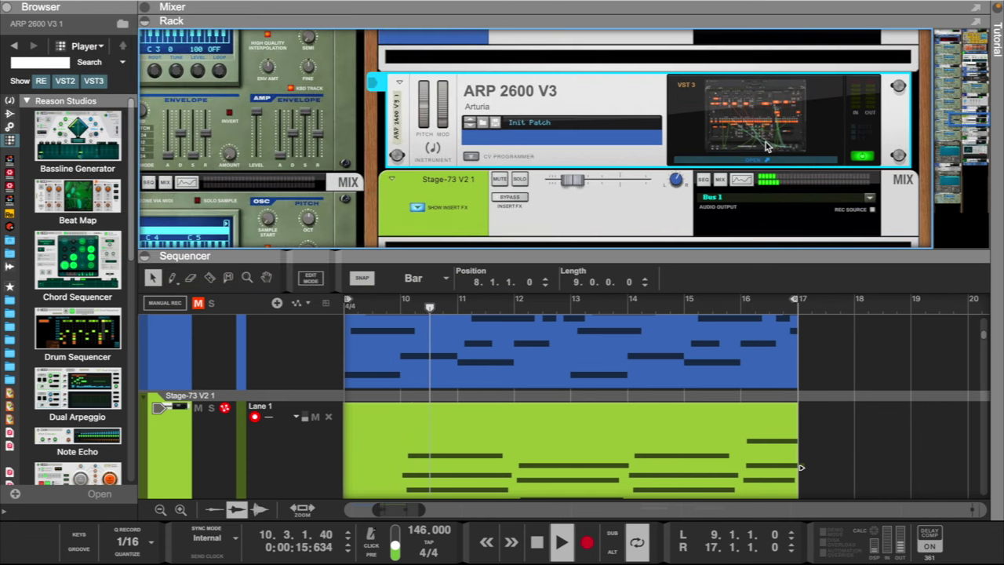
{"action": "left_click", "coordinate": [767, 146]}
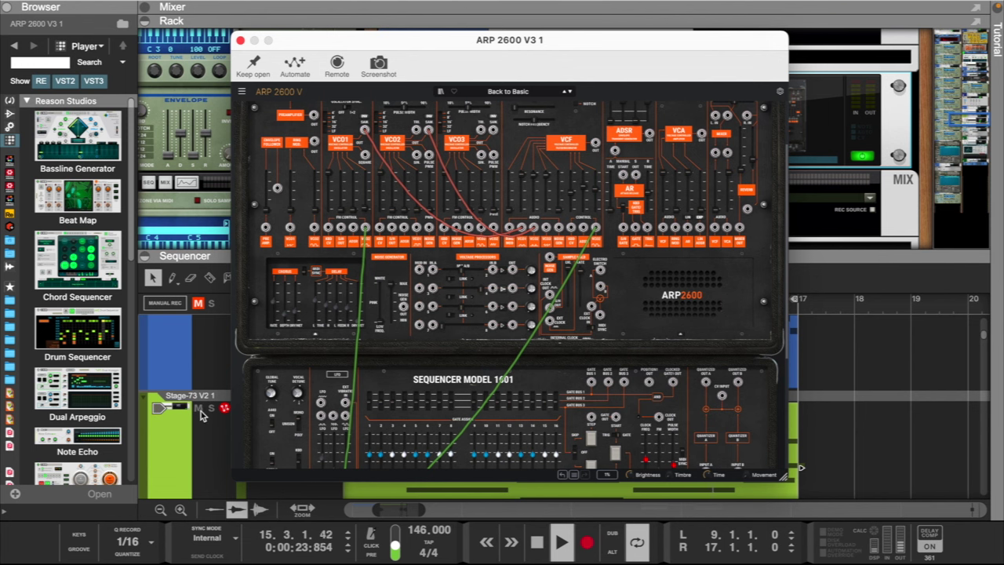
- Close the ARP 2600 V3 interface and select that synth's track in the sequencer
{"action": "scroll", "coordinate": [200, 416], "scroll_direction": "down", "scroll_amount": 5}
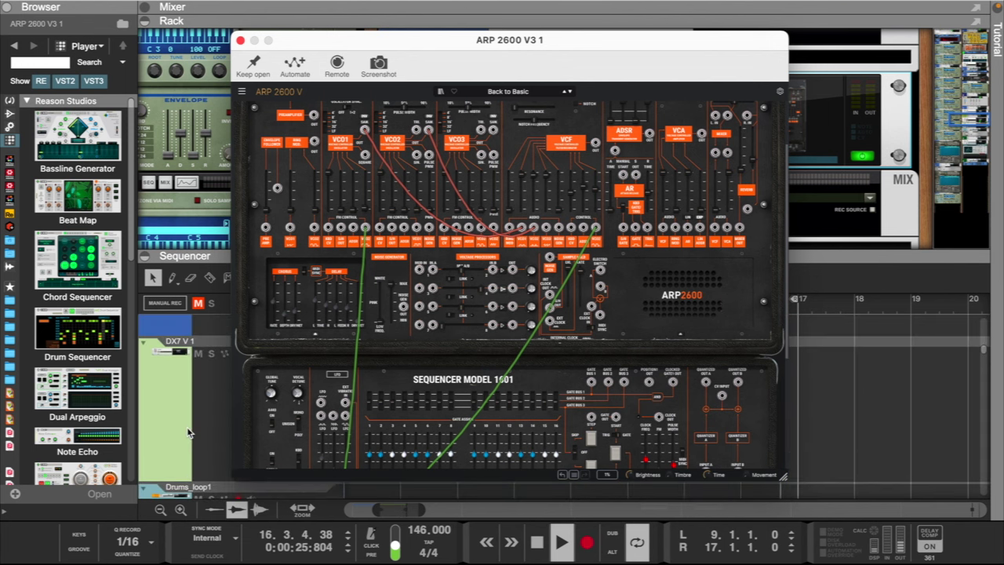
{"action": "left_click", "coordinate": [189, 433]}
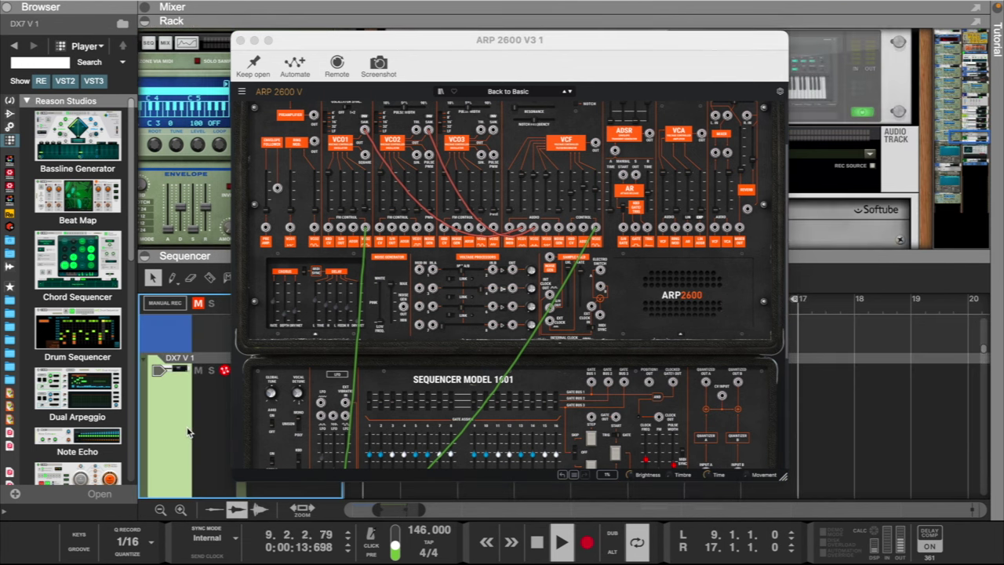
{"action": "left_click", "coordinate": [240, 41]}
{"action": "scroll", "coordinate": [233, 419], "scroll_direction": "down", "scroll_amount": 2}
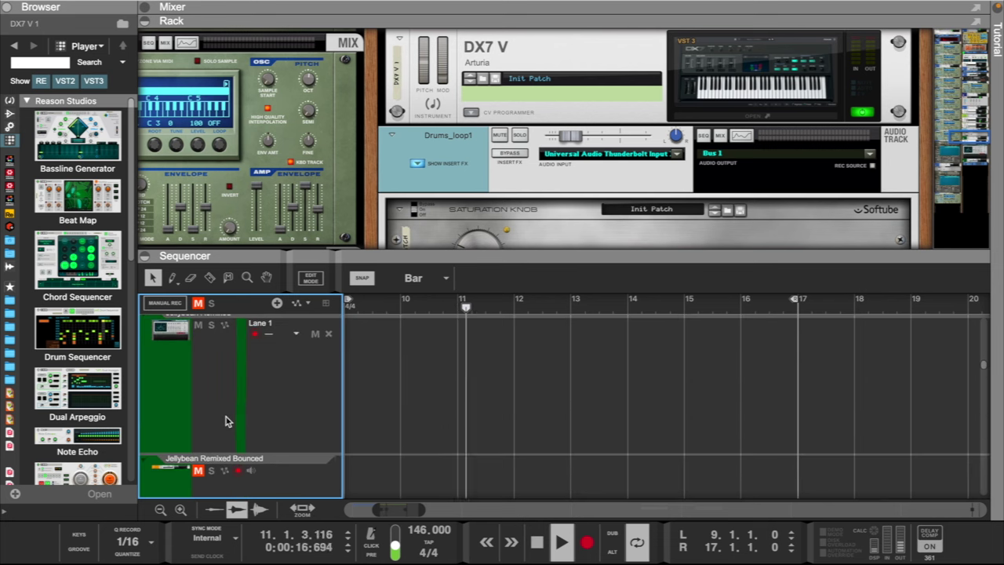
{"action": "scroll", "coordinate": [220, 419], "scroll_direction": "down", "scroll_amount": 5}
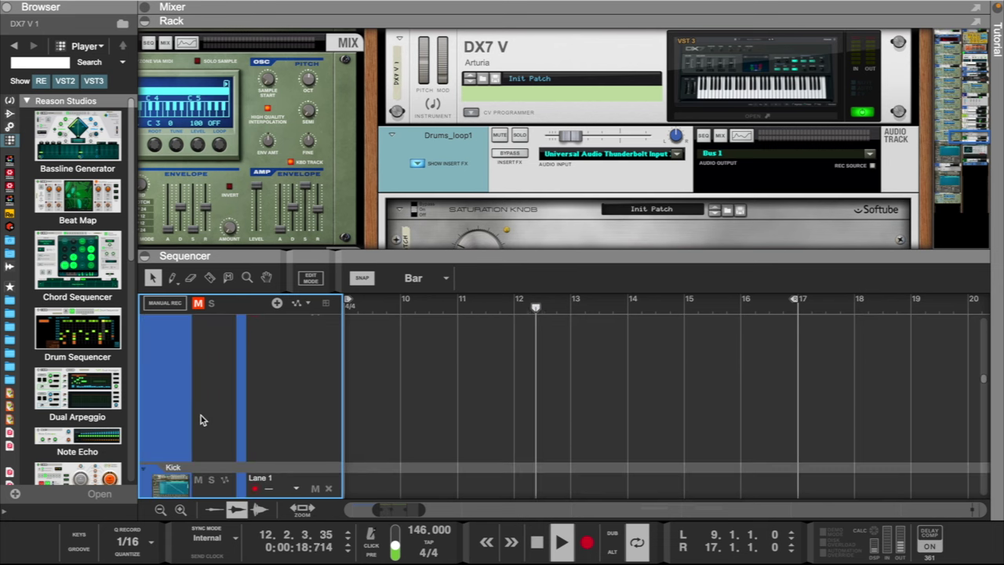
{"action": "left_click", "coordinate": [200, 419]}
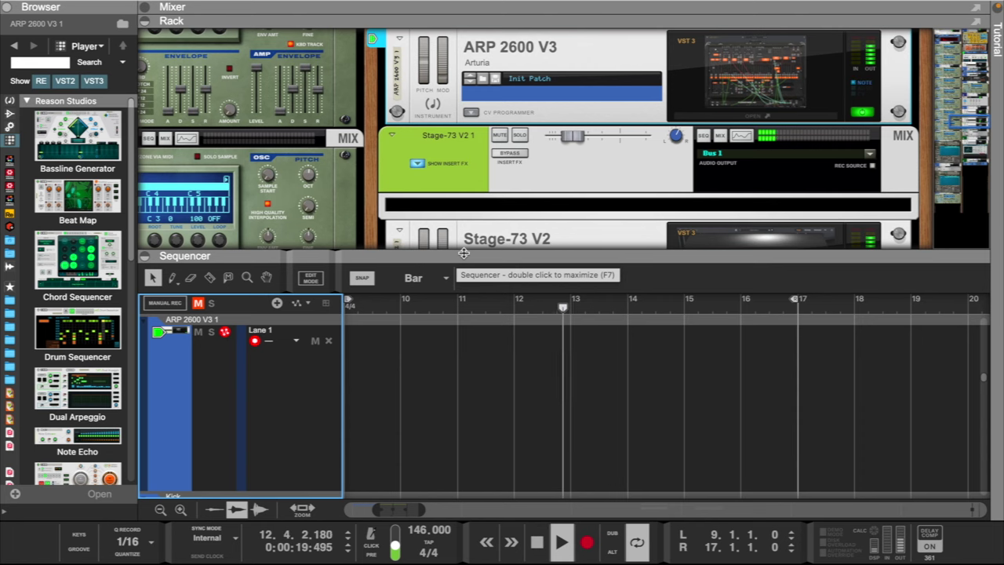
- Enlarge the sequencer area and move the ARP 2600 V3 track up to sit directly below the guitar melody track
{"action": "left_click_drag", "start_coordinate": [463, 253], "coordinate": [463, 144]}
{"action": "scroll", "coordinate": [254, 314], "scroll_direction": "up", "scroll_amount": 3}
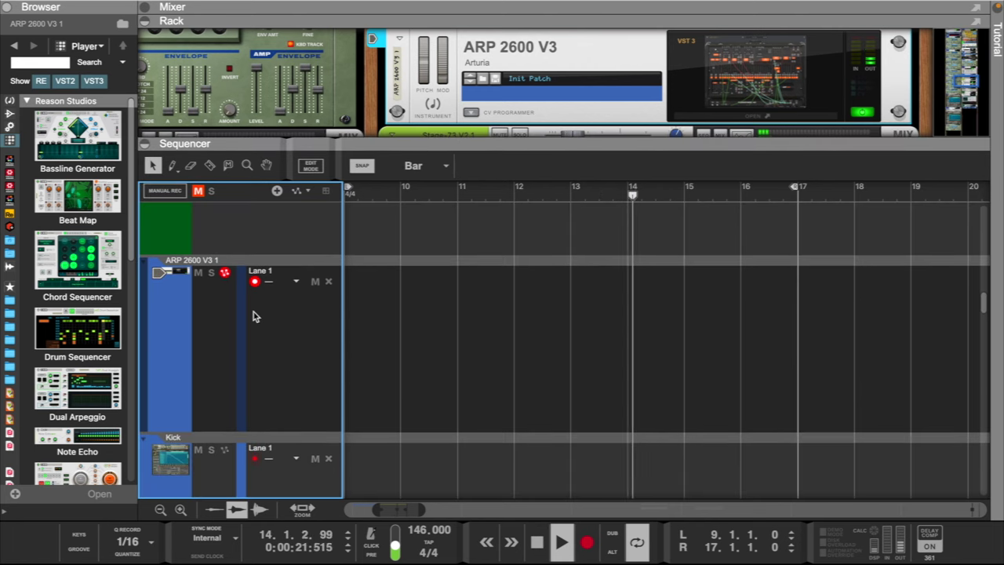
{"action": "scroll", "coordinate": [262, 285], "scroll_direction": "up", "scroll_amount": 1}
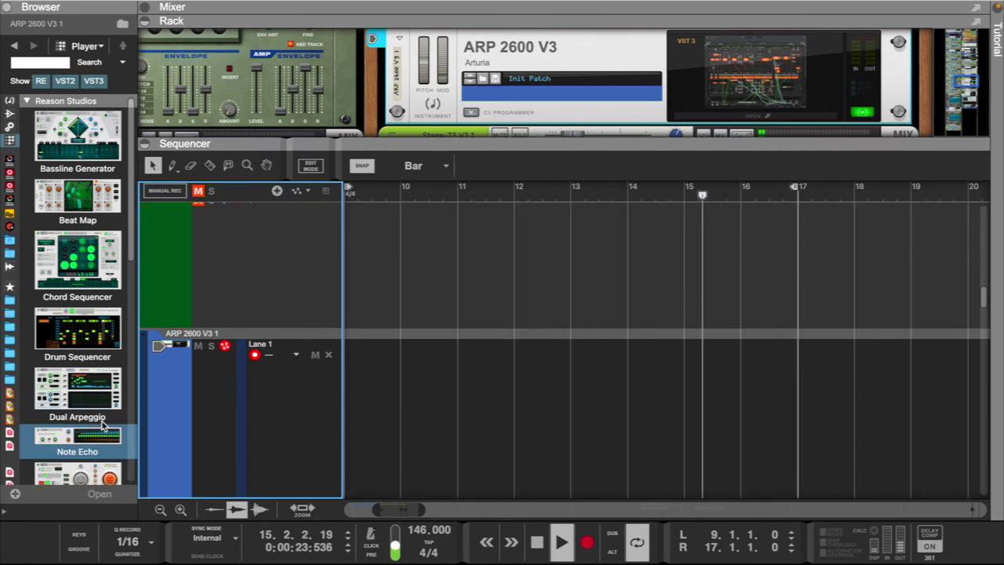
{"action": "left_click_drag", "start_coordinate": [147, 405], "coordinate": [173, 348]}
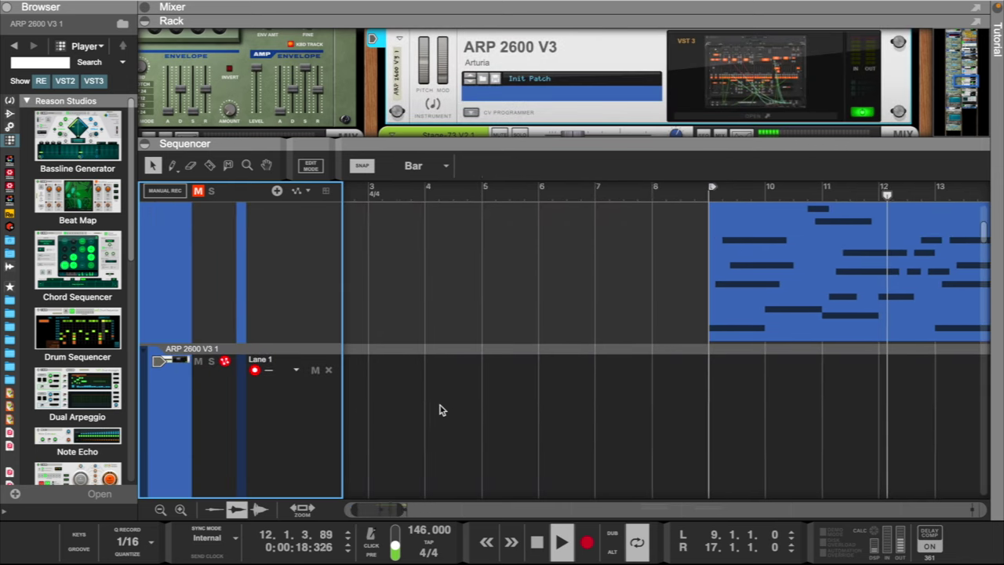
- Create an eight-bar clip on the ARP 2600 V3 track from bar 9 to bar 17 and open it for note editing
{"action": "double_click", "coordinate": [389, 421]}
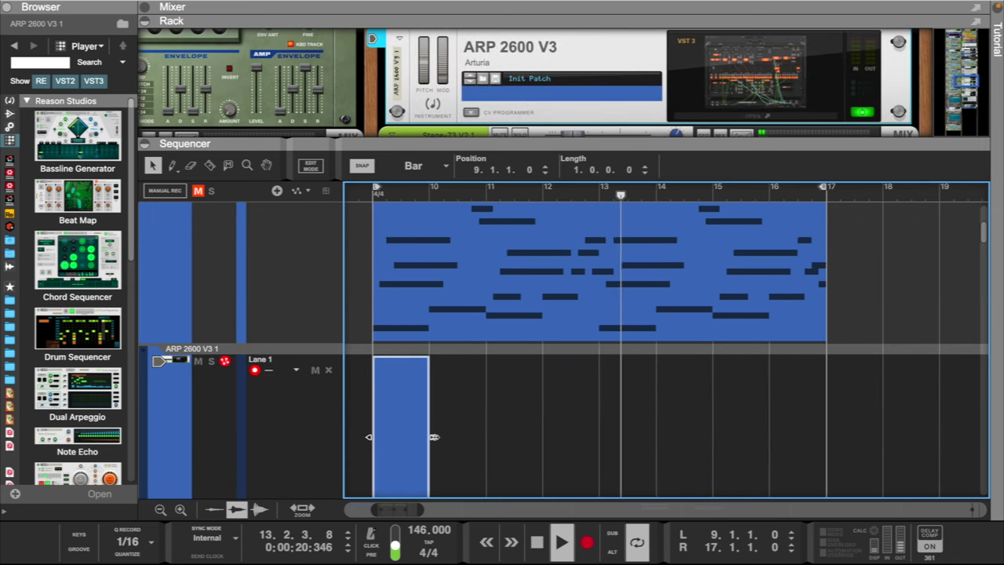
{"action": "left_click_drag", "start_coordinate": [433, 436], "coordinate": [780, 416]}
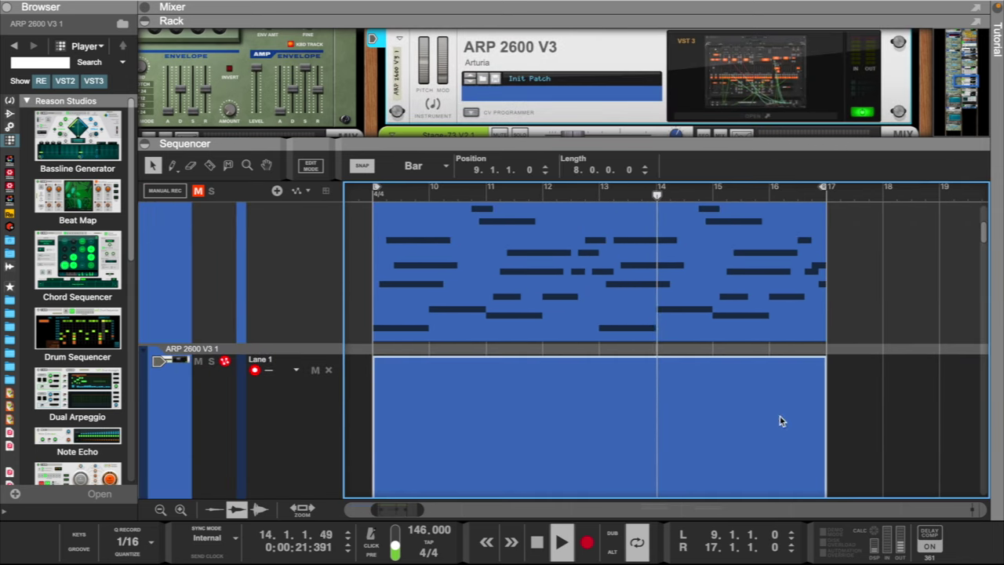
{"action": "right_click", "coordinate": [677, 427]}
{"action": "left_click", "coordinate": [698, 374]}
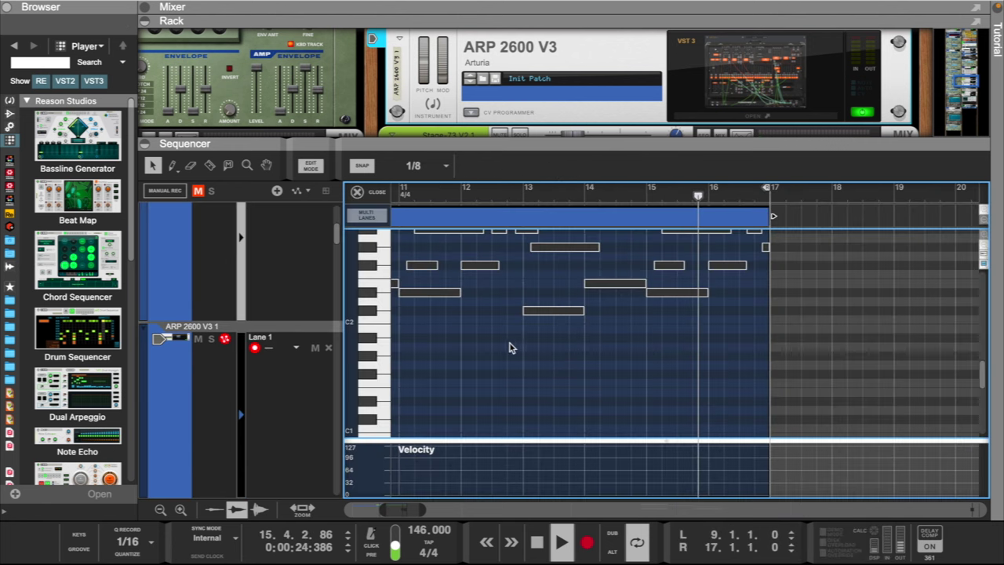
- Shorten the bass clip to four bars, ending at bar 13, and draw two consecutive eighth notes on C#1 from the start of bar 9
{"action": "scroll", "coordinate": [419, 312], "scroll_direction": "left", "scroll_amount": 5}
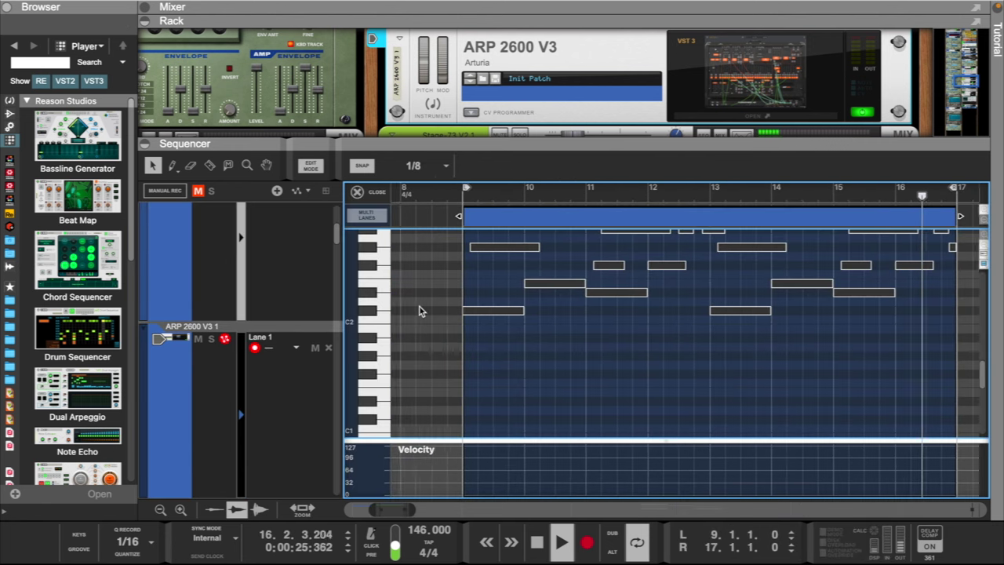
{"action": "left_click", "coordinate": [371, 309]}
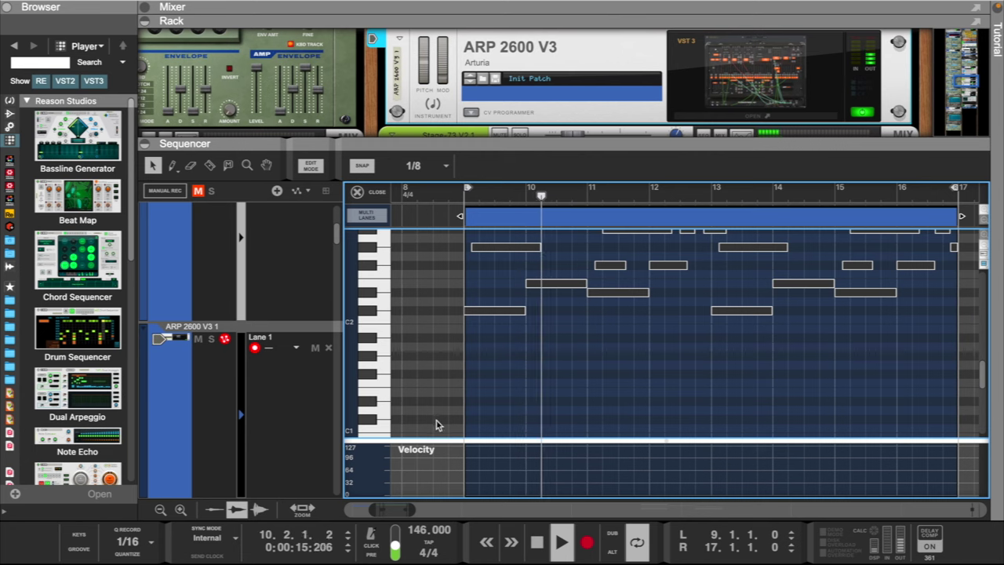
{"action": "key", "text": "w"}
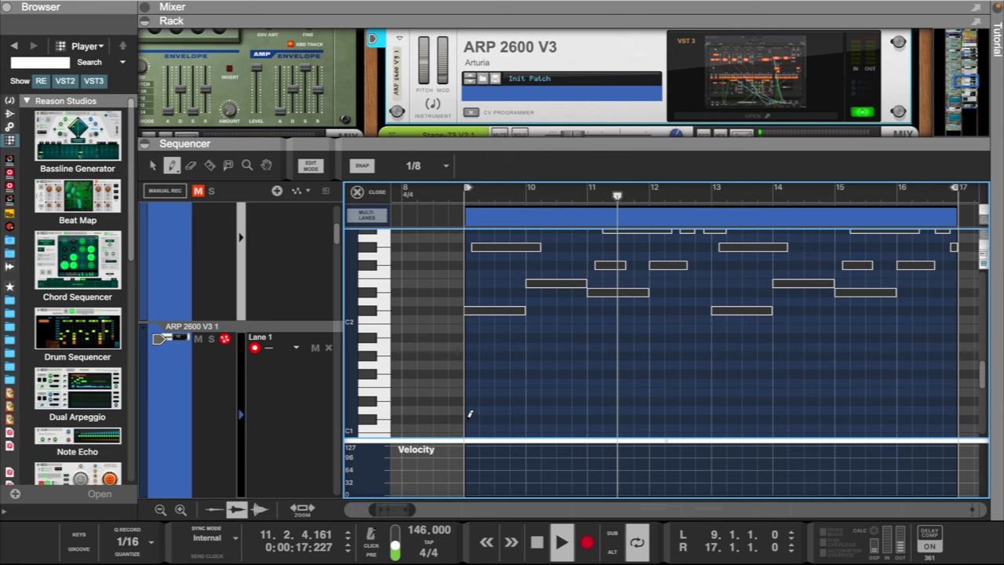
{"action": "left_click", "coordinate": [469, 416]}
{"action": "key", "text": "space"}
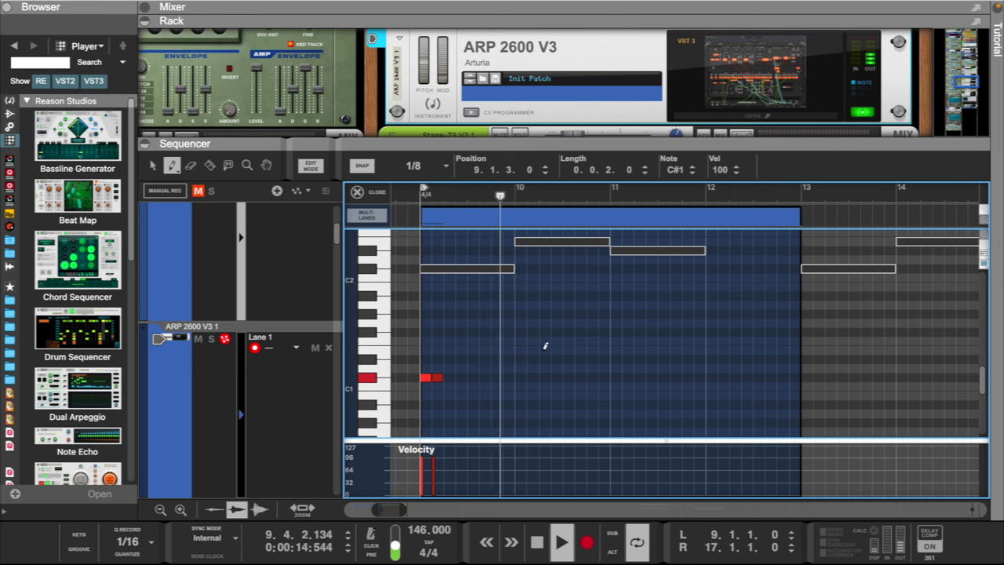
- Draw eighth notes on E1 at 10.2.1 and 10.4.3, followed by D#1 at 11.1.1 and 11.1.3
{"action": "left_click", "coordinate": [544, 350]}
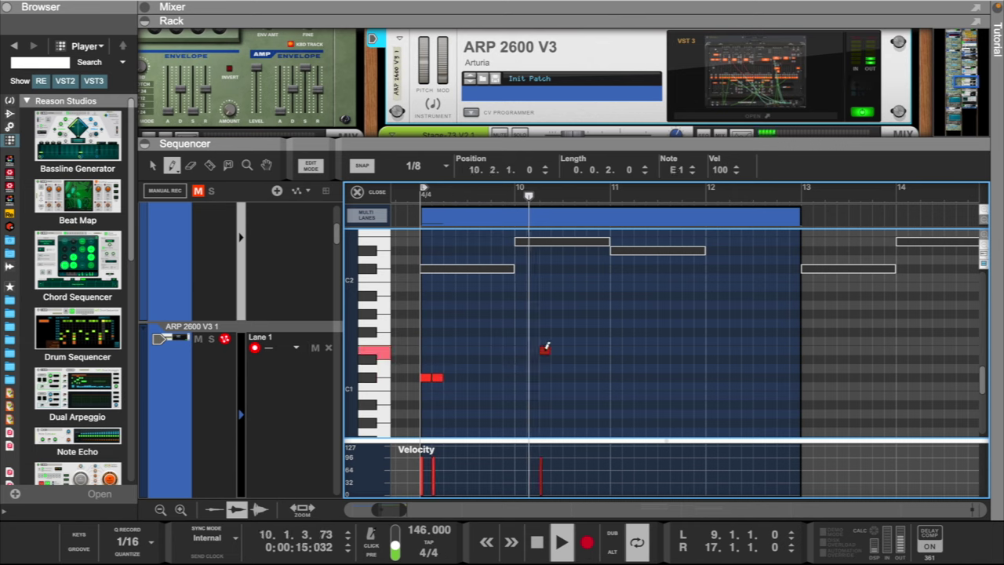
{"action": "left_click", "coordinate": [605, 350]}
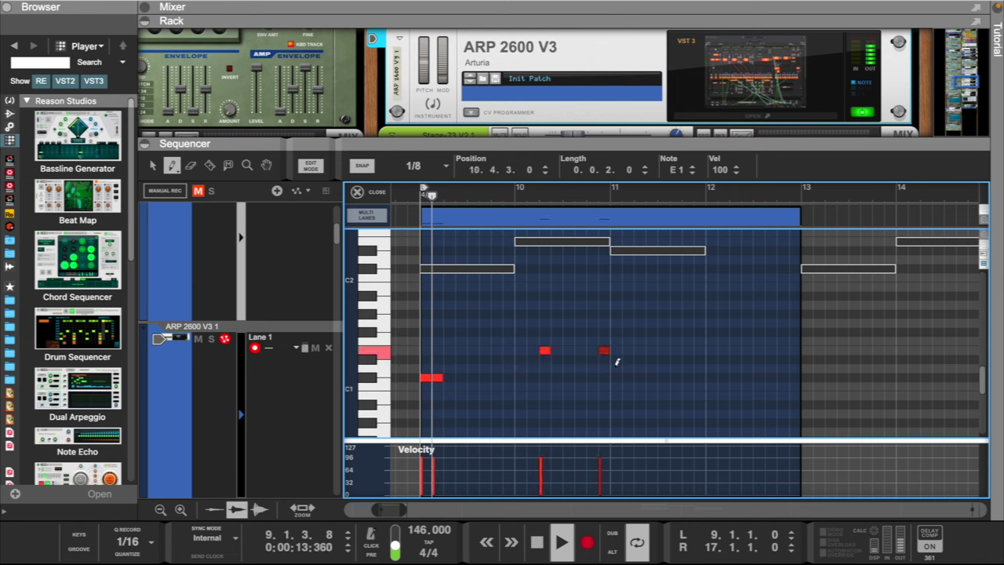
{"action": "left_click", "coordinate": [615, 358]}
{"action": "left_click", "coordinate": [626, 358]}
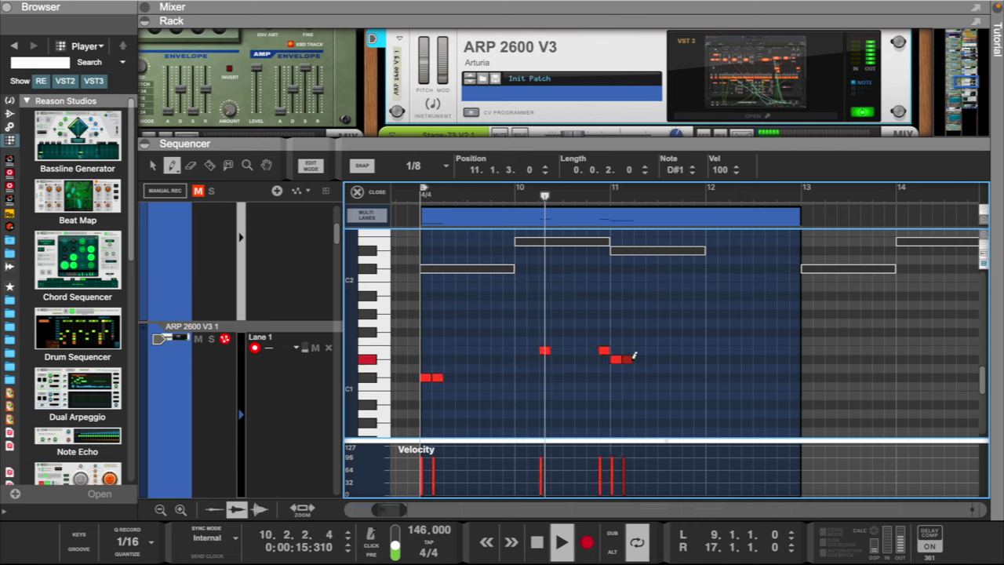
- Draw bar 12 eighth notes on F#1 at 12.2.1 and 12.3.3, G#1 at 12.4.1 and D#1 at 12.4.3, and set all bass velocities to 127
{"action": "left_click", "coordinate": [734, 331]}
{"action": "left_click", "coordinate": [771, 331]}
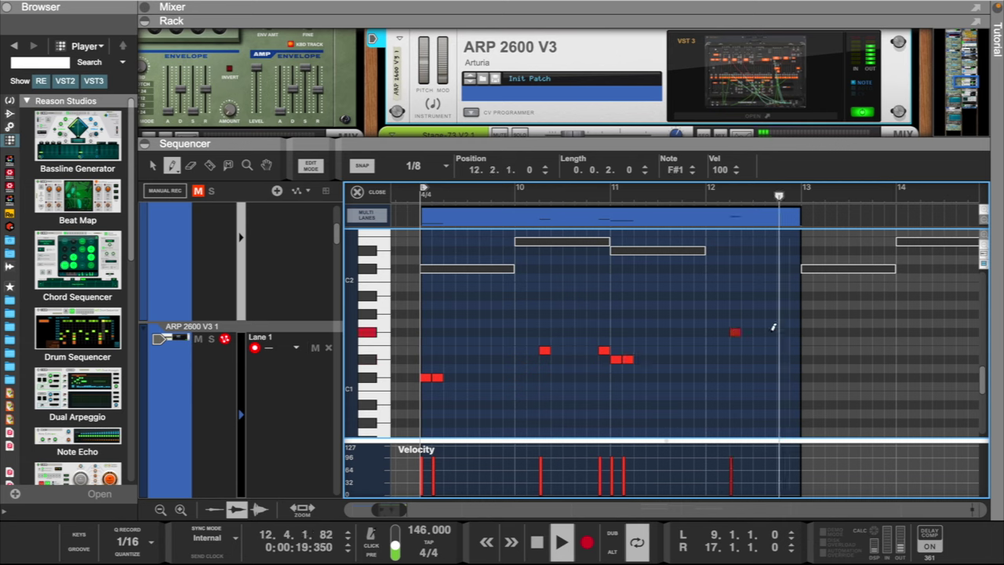
{"action": "left_click", "coordinate": [782, 313]}
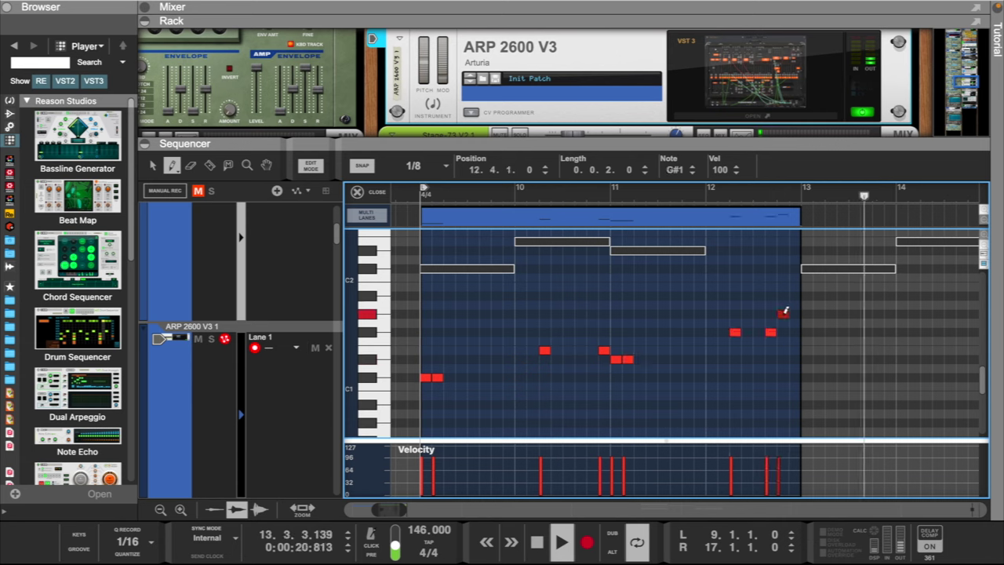
{"action": "left_click", "coordinate": [794, 359]}
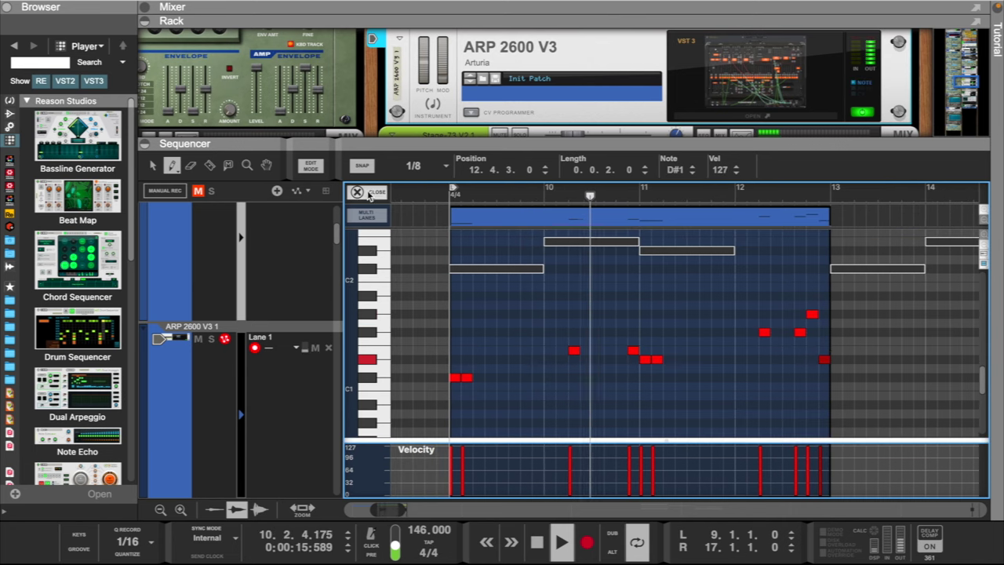
{"action": "left_click", "coordinate": [357, 192]}
{"action": "key", "text": "q"}
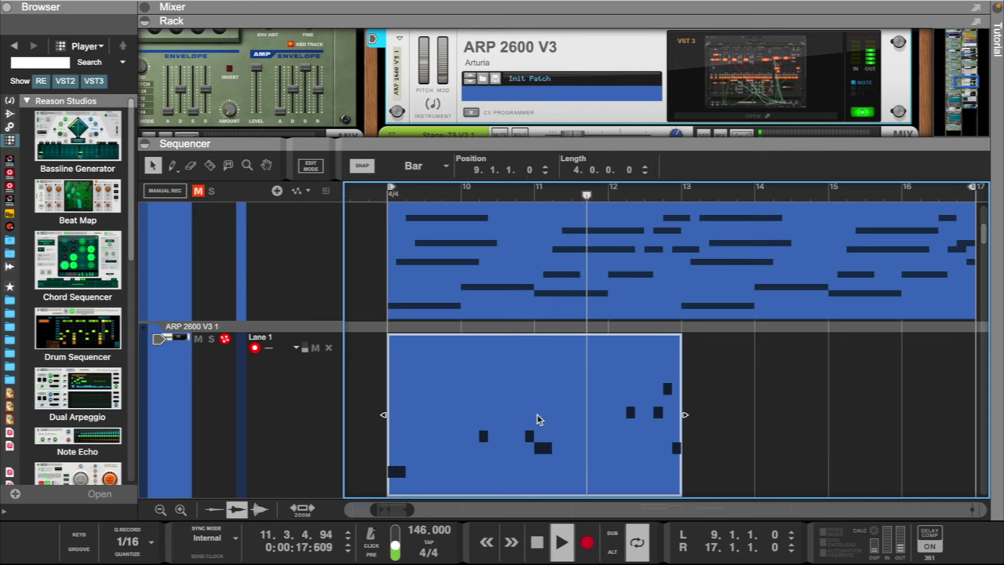
- Duplicate the four-bar bass clip to bar 13 and open the Spectrum EQ for the ARP 2600 V3 1 channel
{"action": "key", "text": "ctrl+d"}
{"action": "scroll", "coordinate": [557, 401], "scroll_direction": "right", "scroll_amount": 2}
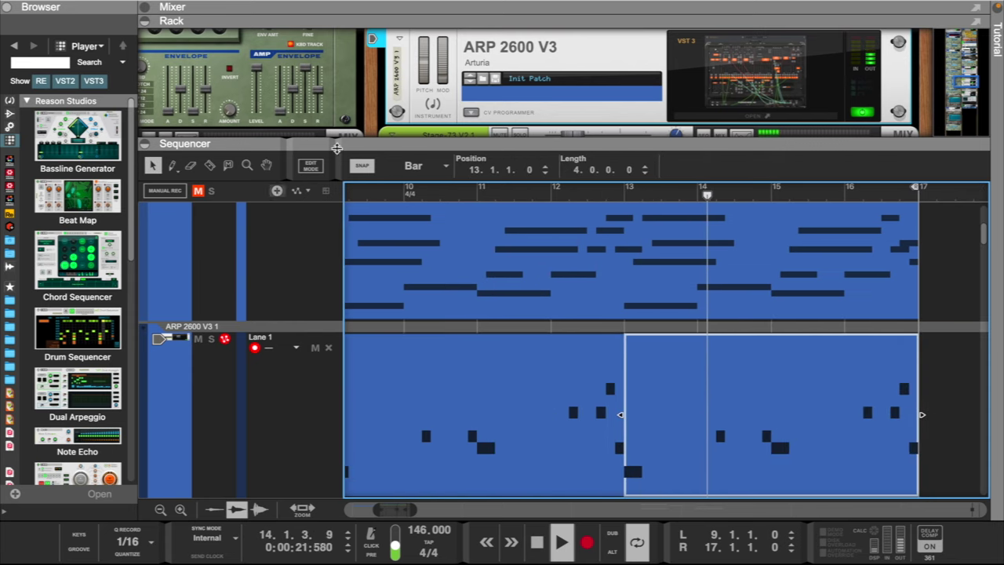
{"action": "scroll", "coordinate": [538, 92], "scroll_direction": "up", "scroll_amount": 3}
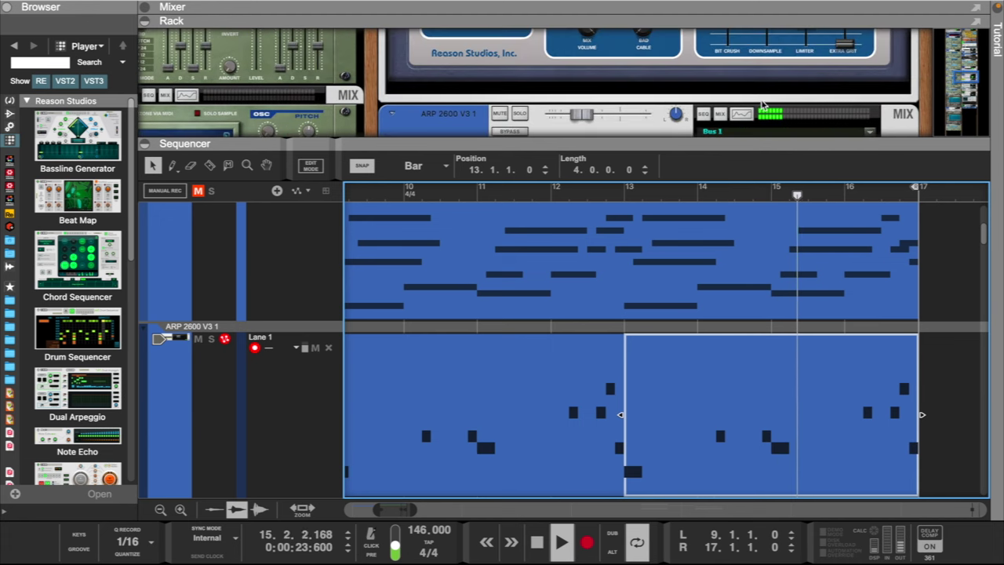
{"action": "left_click", "coordinate": [741, 114]}
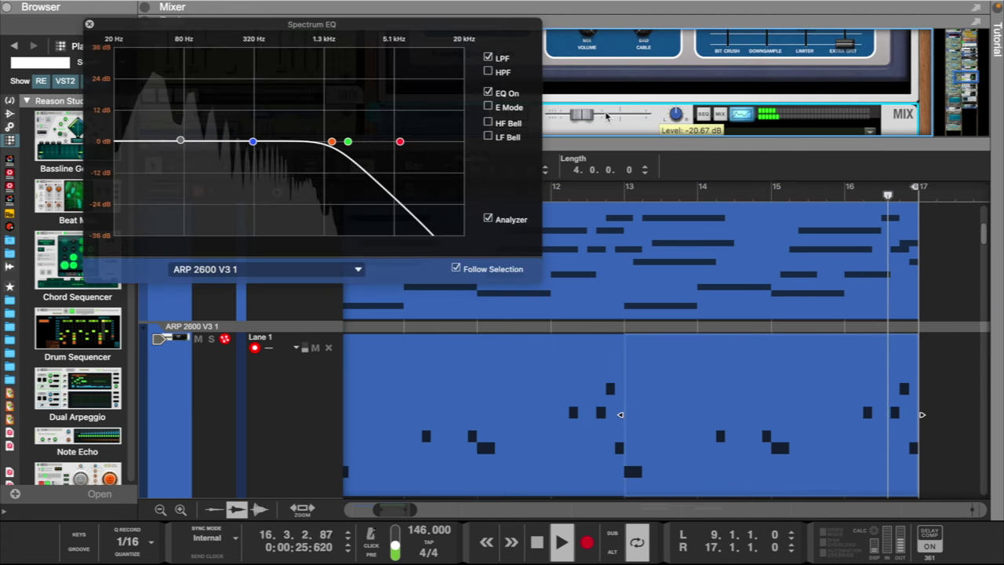
- Enlarge the mixer and place the Stage-73 V2 1 channel directly beside Bus 1
{"action": "left_click_drag", "start_coordinate": [594, 20], "coordinate": [619, 321]}
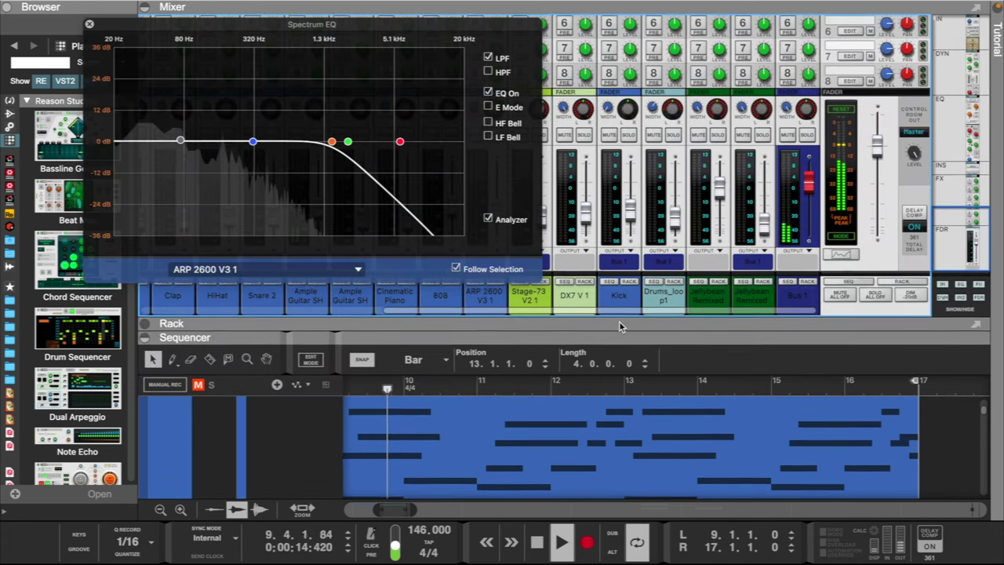
{"action": "left_click_drag", "start_coordinate": [509, 39], "coordinate": [481, 94]}
{"action": "left_click_drag", "start_coordinate": [538, 302], "coordinate": [764, 294]}
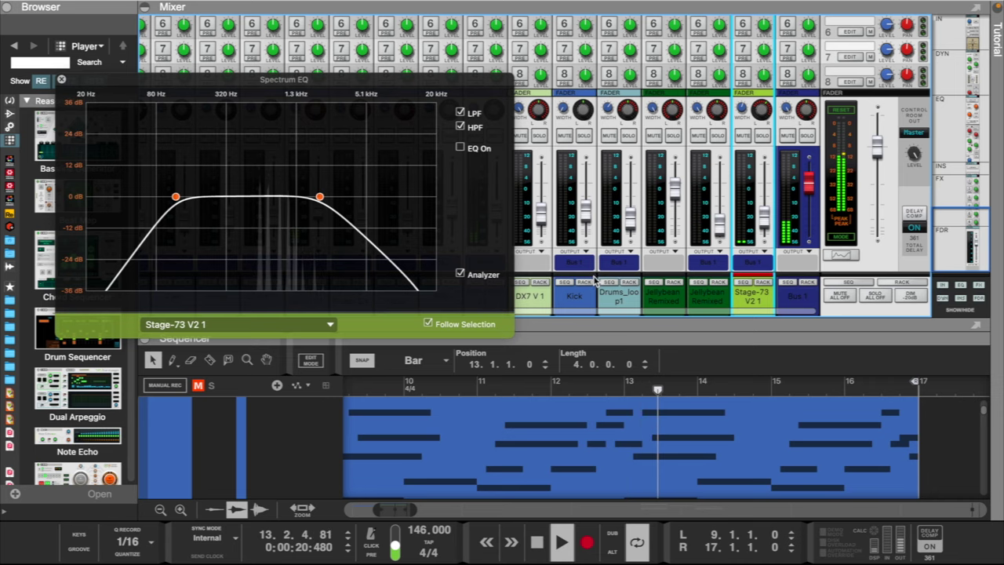
- Reorder the mixer so the Ample Guitar SH 1 and ARP 2600 V3 1 channels sit directly before Stage-73 V2 1
{"action": "scroll", "coordinate": [595, 281], "scroll_direction": "left", "scroll_amount": 5}
{"action": "scroll", "coordinate": [597, 281], "scroll_direction": "right", "scroll_amount": 3}
{"action": "scroll", "coordinate": [599, 281], "scroll_direction": "left", "scroll_amount": 5}
{"action": "scroll", "coordinate": [599, 284], "scroll_direction": "right", "scroll_amount": 1}
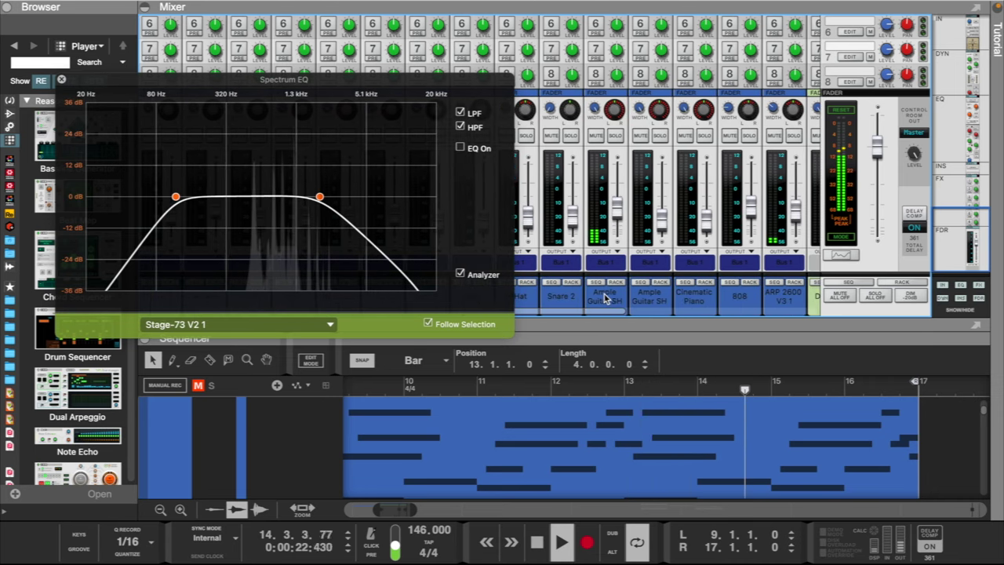
{"action": "scroll", "coordinate": [605, 296], "scroll_direction": "right", "scroll_amount": 4}
{"action": "left_click_drag", "start_coordinate": [624, 301], "coordinate": [736, 298]}
{"action": "scroll", "coordinate": [655, 279], "scroll_direction": "left", "scroll_amount": 5}
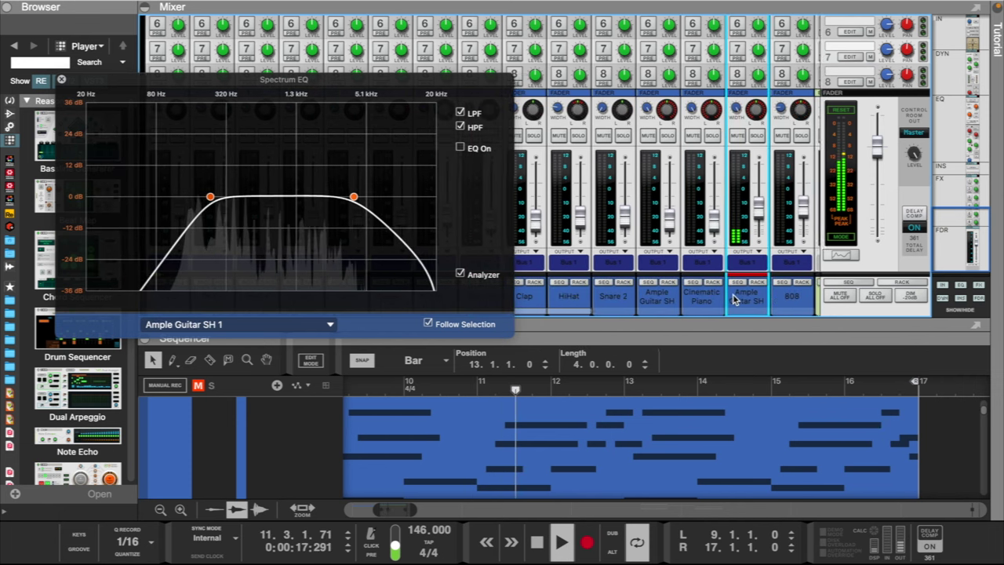
{"action": "scroll", "coordinate": [735, 298], "scroll_direction": "right", "scroll_amount": 5}
{"action": "left_click_drag", "start_coordinate": [379, 87], "coordinate": [241, 357]}
{"action": "left_click_drag", "start_coordinate": [556, 294], "coordinate": [676, 290]}
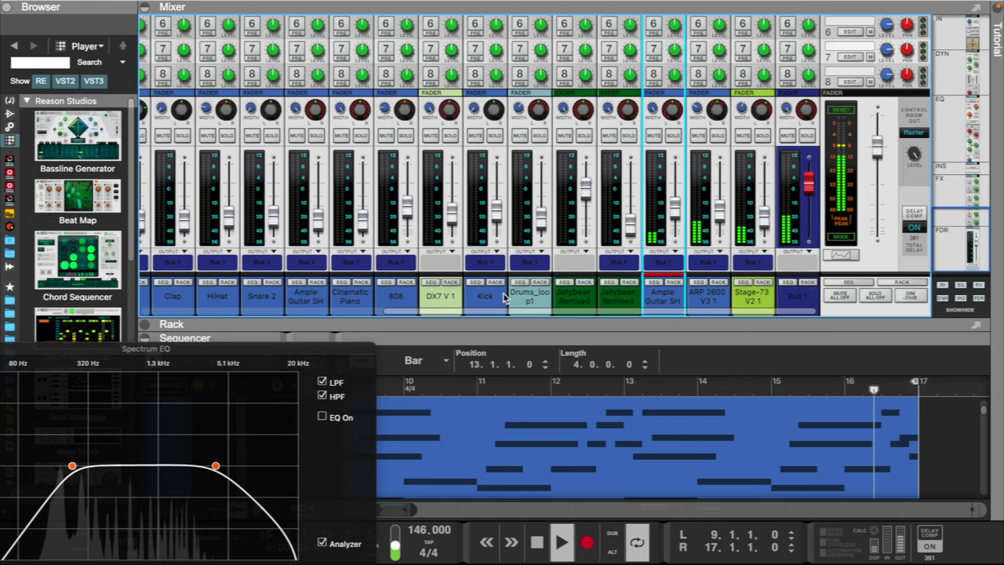
{"action": "scroll", "coordinate": [502, 296], "scroll_direction": "left", "scroll_amount": 8}
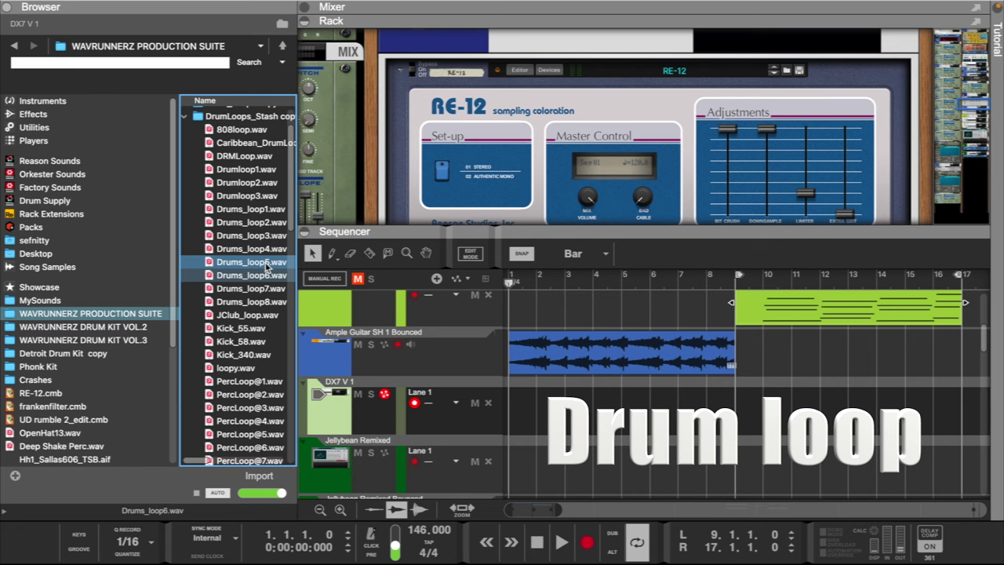
- Audition loops in the DrumLoops_Stash copy folder and place Drums_loop1.wav at bar 9 on a new audio track
{"action": "left_click", "coordinate": [251, 262]}
{"action": "left_click", "coordinate": [253, 235]}
{"action": "left_click", "coordinate": [252, 222]}
{"action": "left_click", "coordinate": [252, 210]}
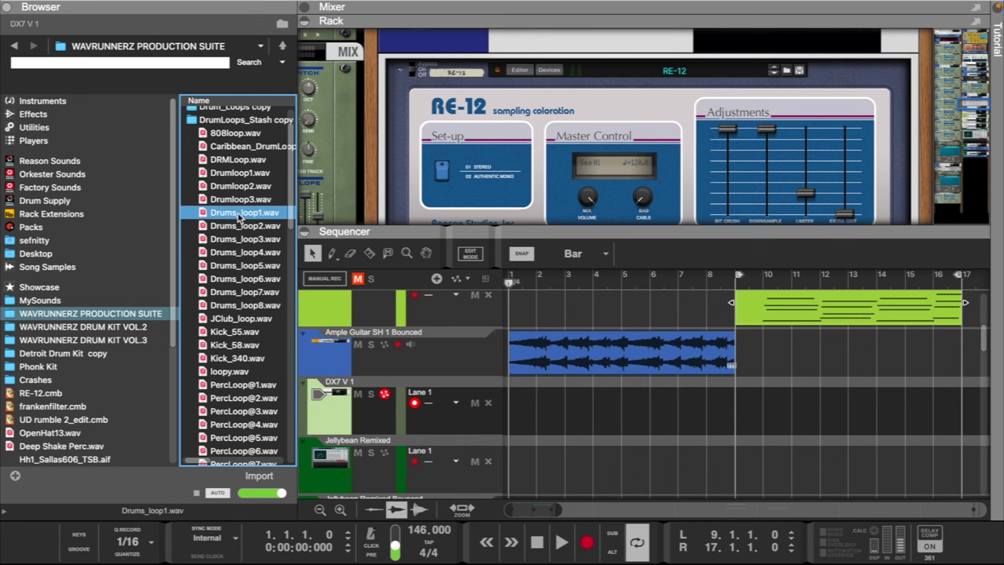
{"action": "left_click_drag", "start_coordinate": [241, 218], "coordinate": [737, 332]}
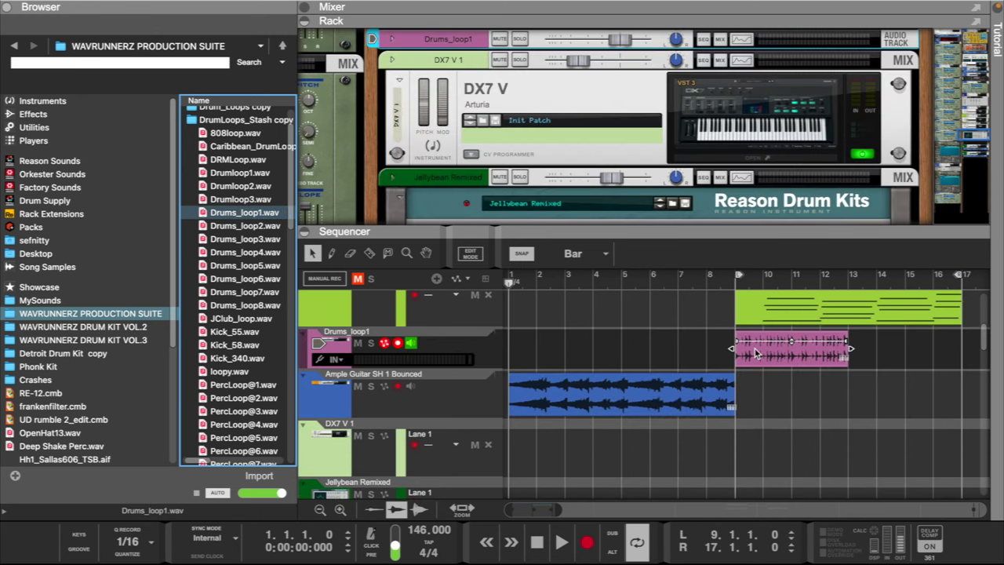
- Start playback and lower the Drums_loop1 track level to about -20.4 dB
{"action": "left_click", "coordinate": [755, 353]}
{"action": "left_click_drag", "start_coordinate": [849, 349], "coordinate": [847, 357]}
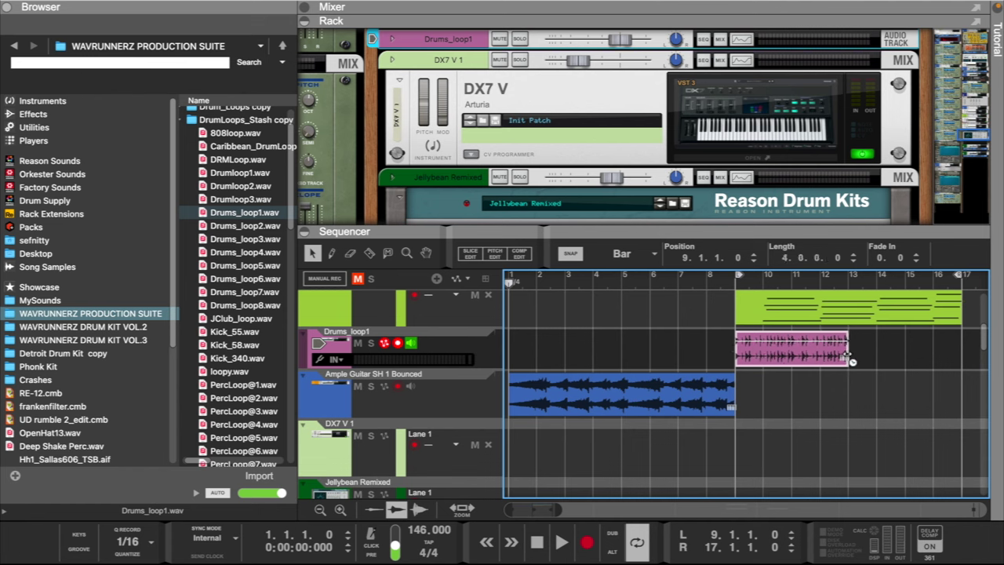
{"action": "key", "text": "space"}
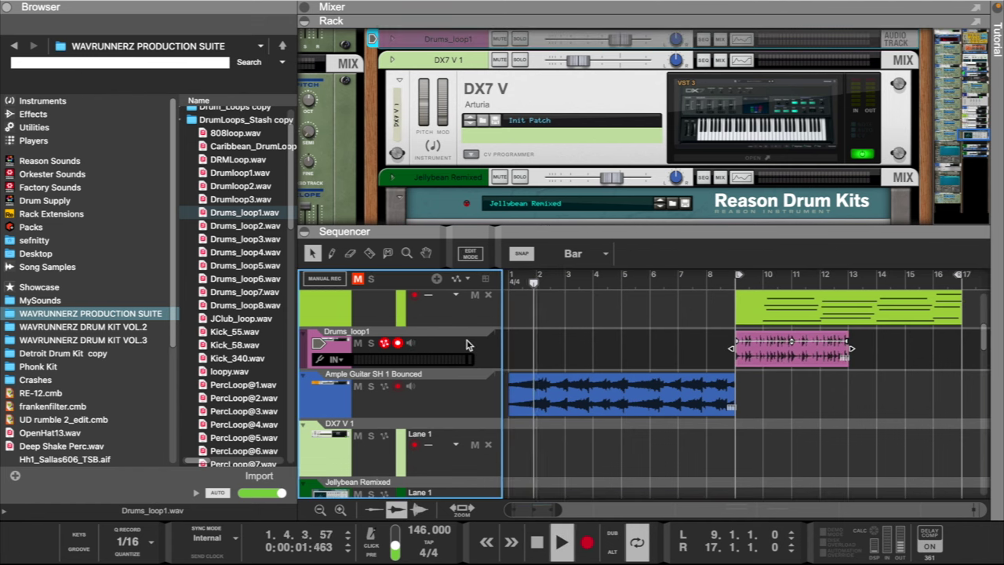
{"action": "left_click_drag", "start_coordinate": [619, 39], "coordinate": [593, 43]}
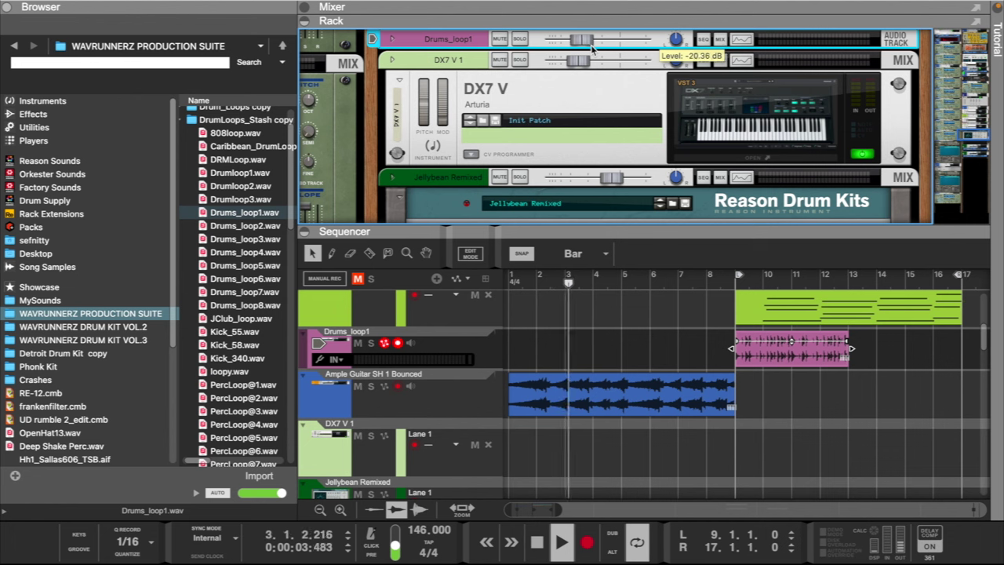
- Add the Softube Saturation Knob as an insert effect on the Drums_loop1 track with Saturation at 2.2
{"action": "left_click", "coordinate": [393, 40]}
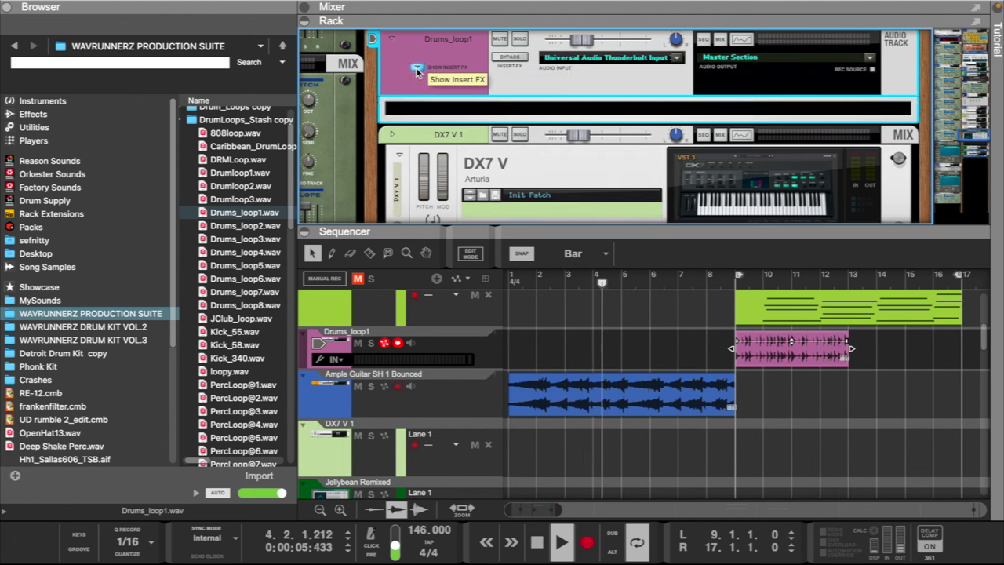
{"action": "left_click", "coordinate": [54, 116]}
{"action": "scroll", "coordinate": [213, 287], "scroll_direction": "down", "scroll_amount": 15}
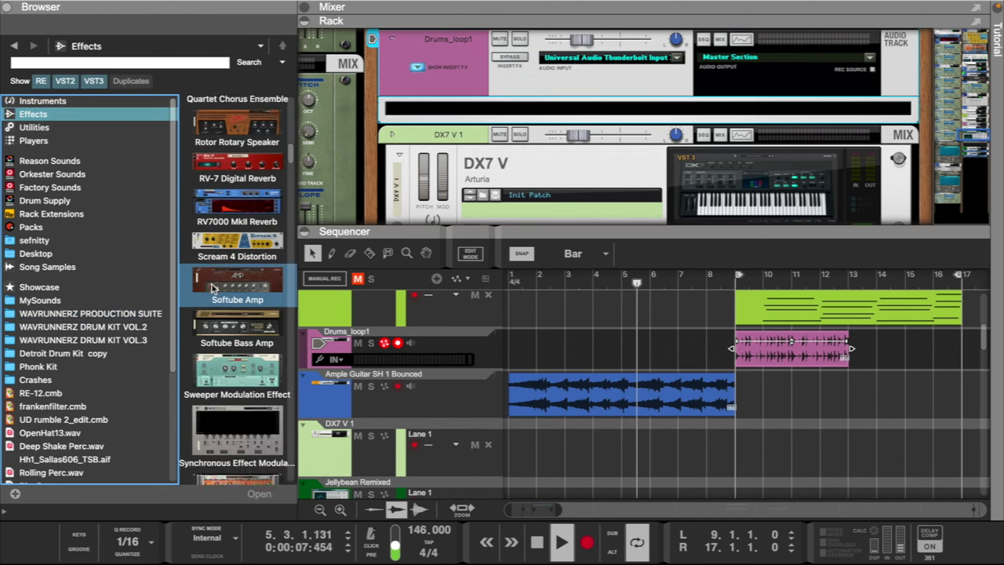
{"action": "scroll", "coordinate": [213, 288], "scroll_direction": "down", "scroll_amount": 15}
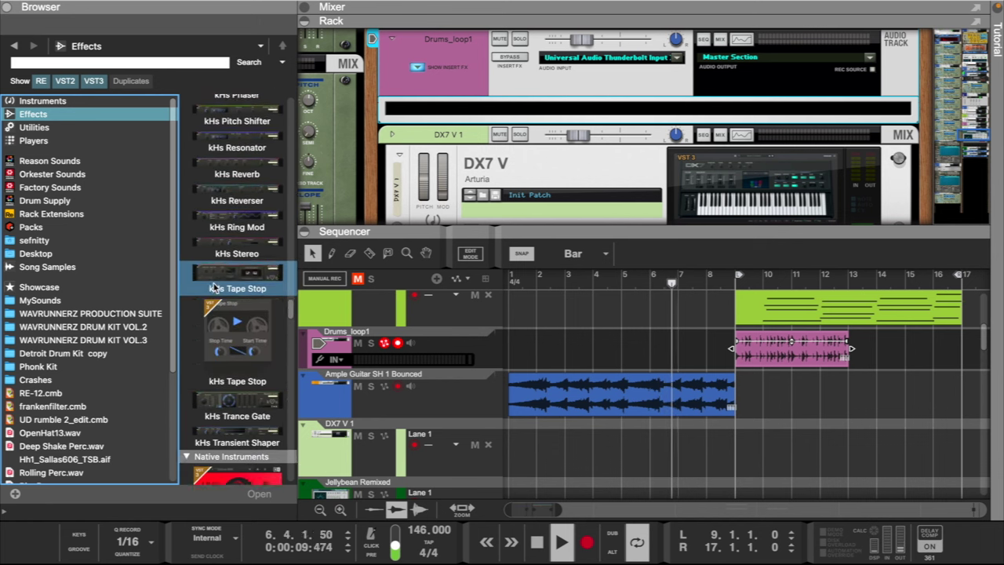
{"action": "scroll", "coordinate": [215, 287], "scroll_direction": "down", "scroll_amount": 15}
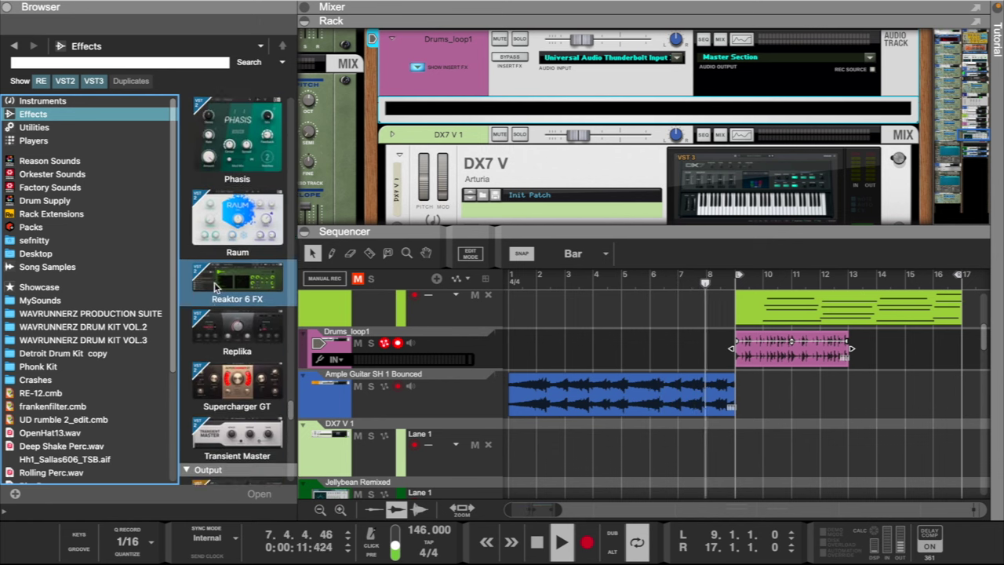
{"action": "left_click_drag", "start_coordinate": [237, 220], "coordinate": [506, 118]}
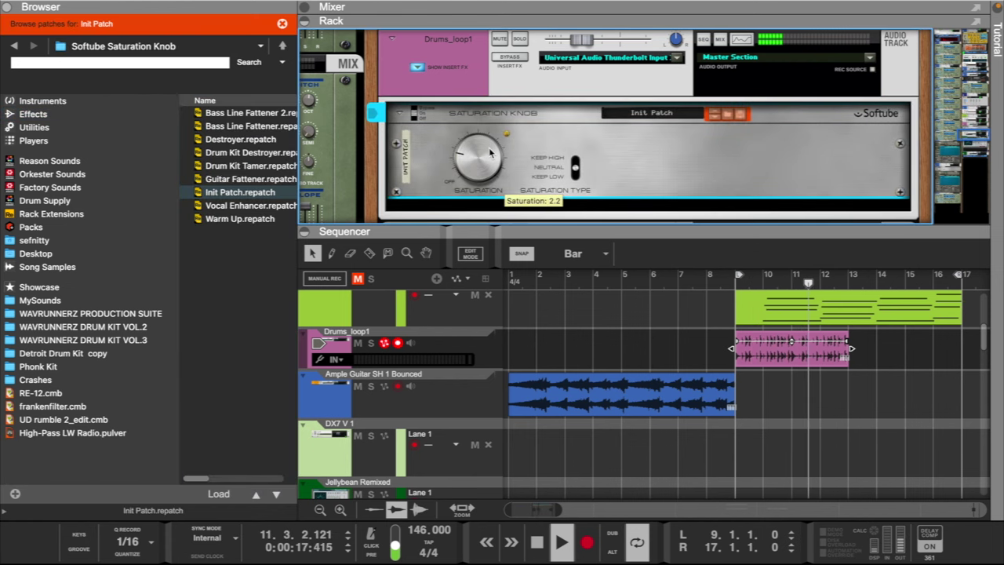
- Raise the Drums_loop1 track level to about -16.75 dB and duplicate its four-bar clip to bar 13
{"action": "left_click", "coordinate": [579, 43]}
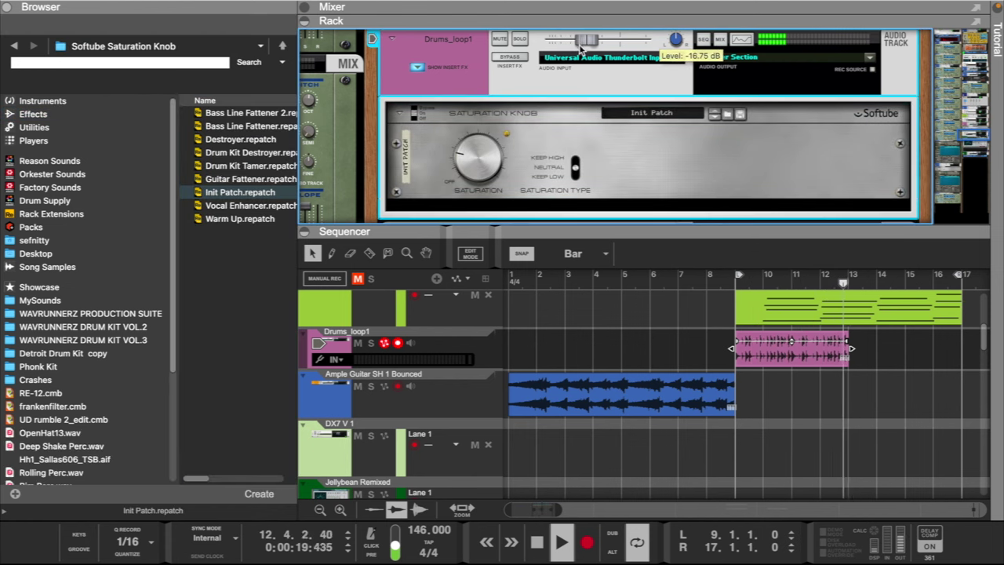
{"action": "left_click", "coordinate": [800, 357]}
{"action": "key", "text": "ctrl+d"}
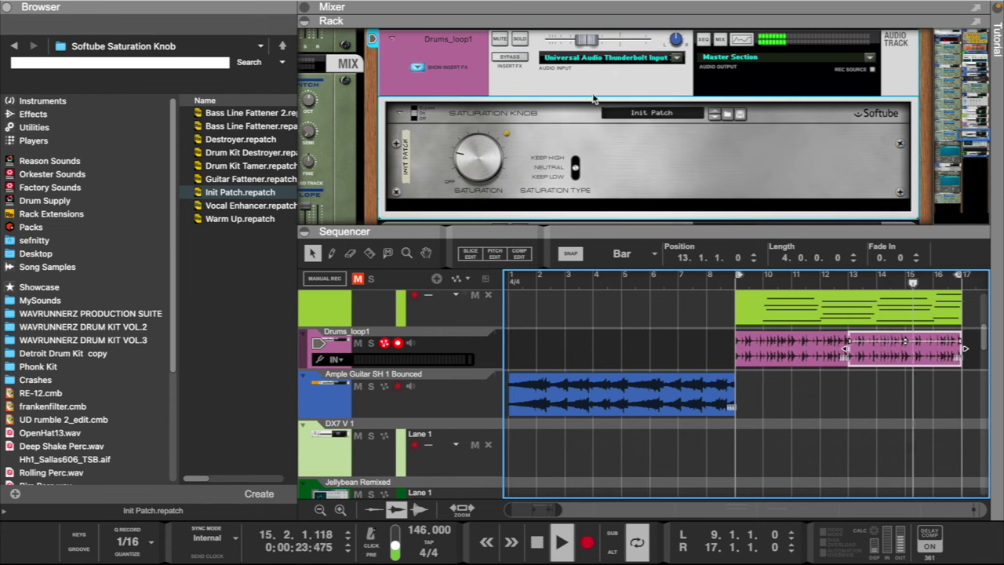
{"action": "left_click", "coordinate": [803, 392]}
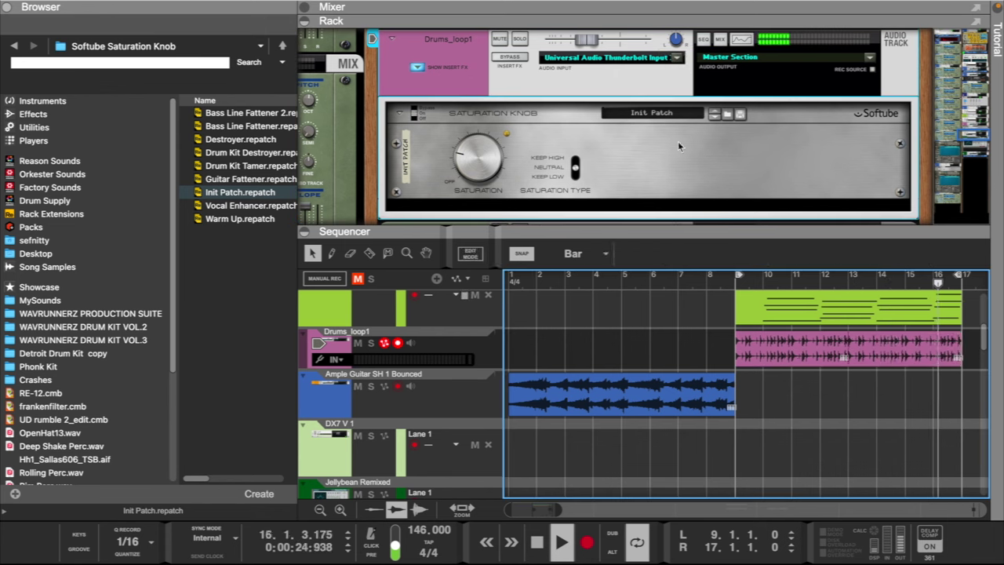
- Route the Drums_loop1 mixer channel to Bus 1 and lower its fader slightly
{"action": "left_click", "coordinate": [593, 42]}
{"action": "key", "text": "F5"}
{"action": "left_click_drag", "start_coordinate": [638, 226], "coordinate": [640, 300]}
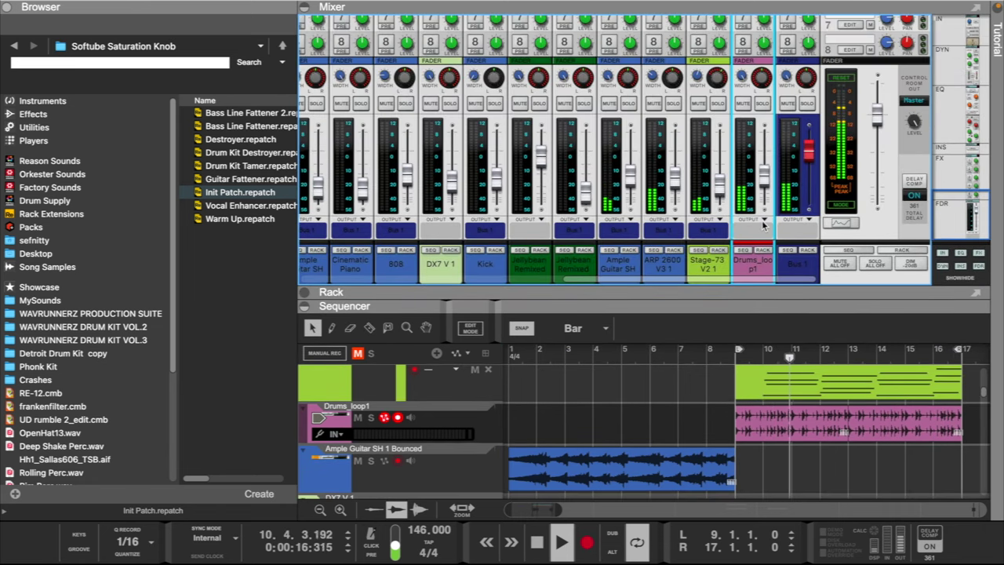
{"action": "left_click", "coordinate": [763, 225]}
{"action": "left_click", "coordinate": [774, 204]}
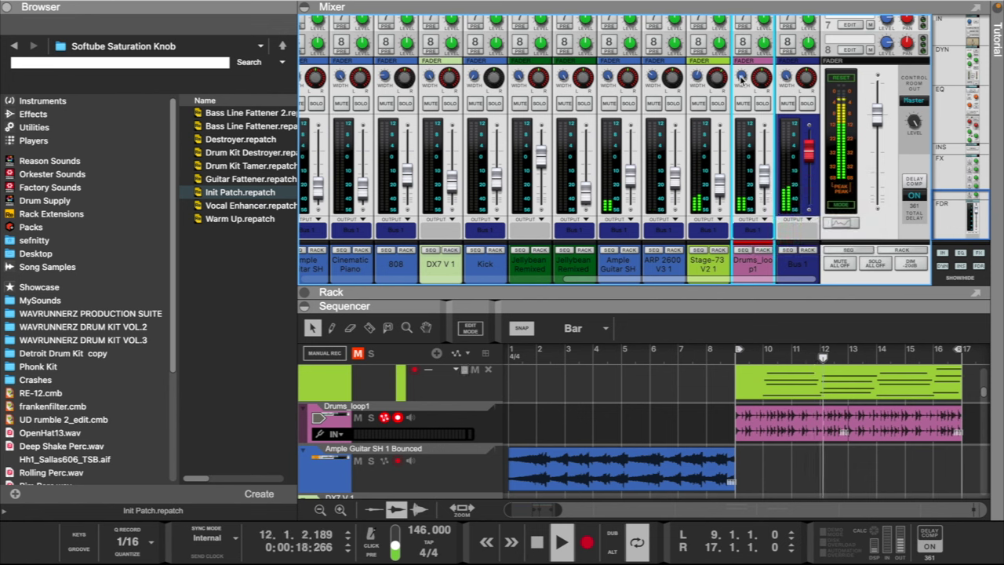
{"action": "left_click_drag", "start_coordinate": [766, 174], "coordinate": [768, 185]}
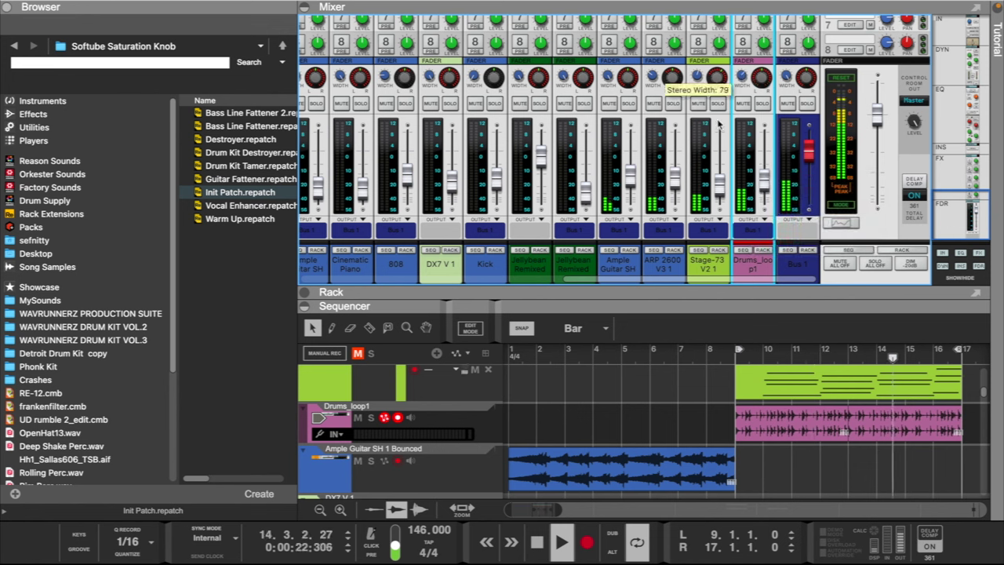
- Move the left loop locator to bar 1 and enlarge the sequencer area
{"action": "left_click_drag", "start_coordinate": [739, 352], "coordinate": [453, 386]}
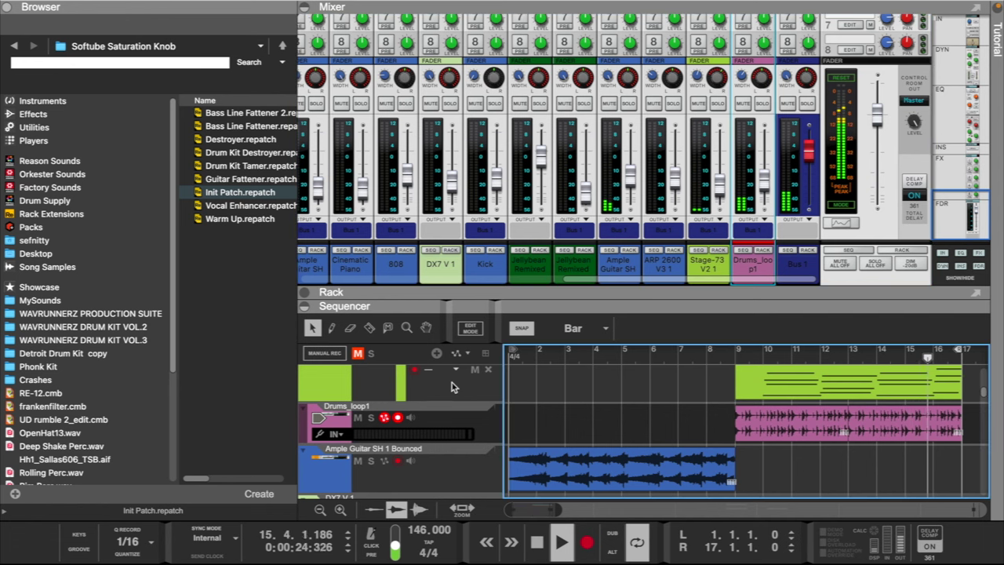
{"action": "left_click_drag", "start_coordinate": [596, 308], "coordinate": [567, 183]}
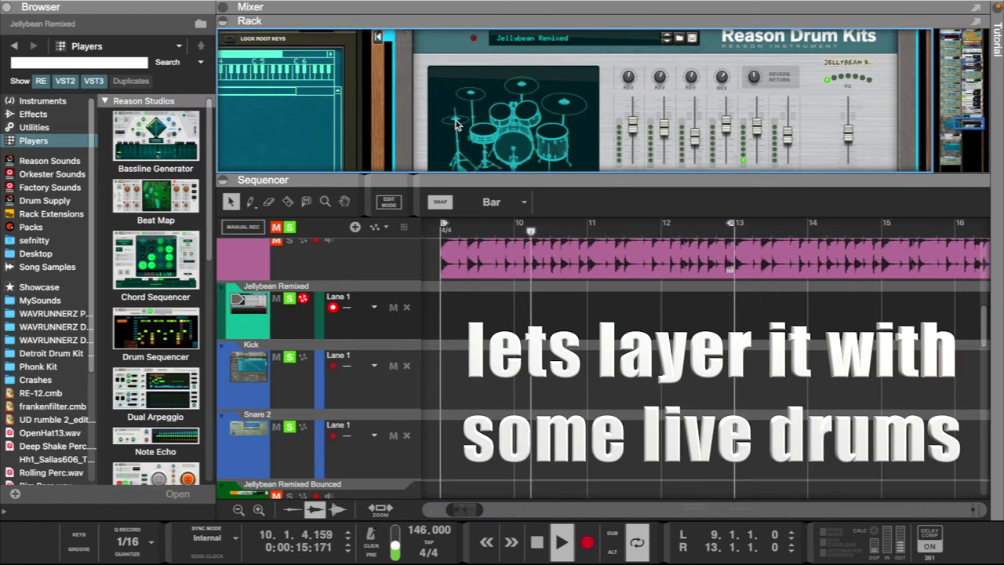
- Create a four-bar clip from bar 9 to 13 on the Jellybean Remixed track and copy it to the Kick and Snare 2 tracks
{"action": "double_click", "coordinate": [482, 317]}
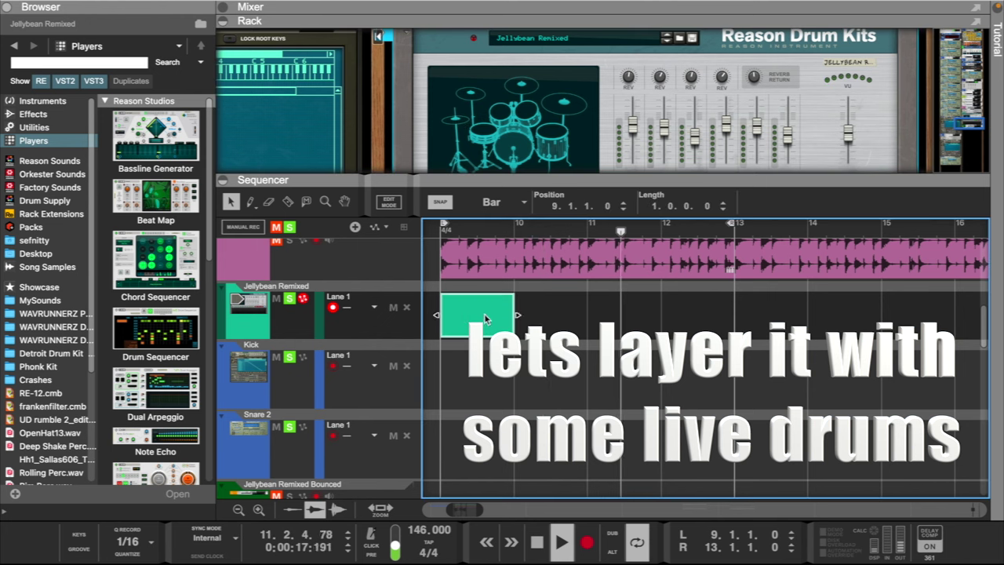
{"action": "left_click_drag", "start_coordinate": [518, 315], "coordinate": [734, 318]}
{"action": "left_click_drag", "start_coordinate": [598, 323], "coordinate": [605, 446]}
- Open the Jellybean Remixed, Kick and Snare 2 clips together for note editing
{"action": "double_click", "coordinate": [555, 312]}
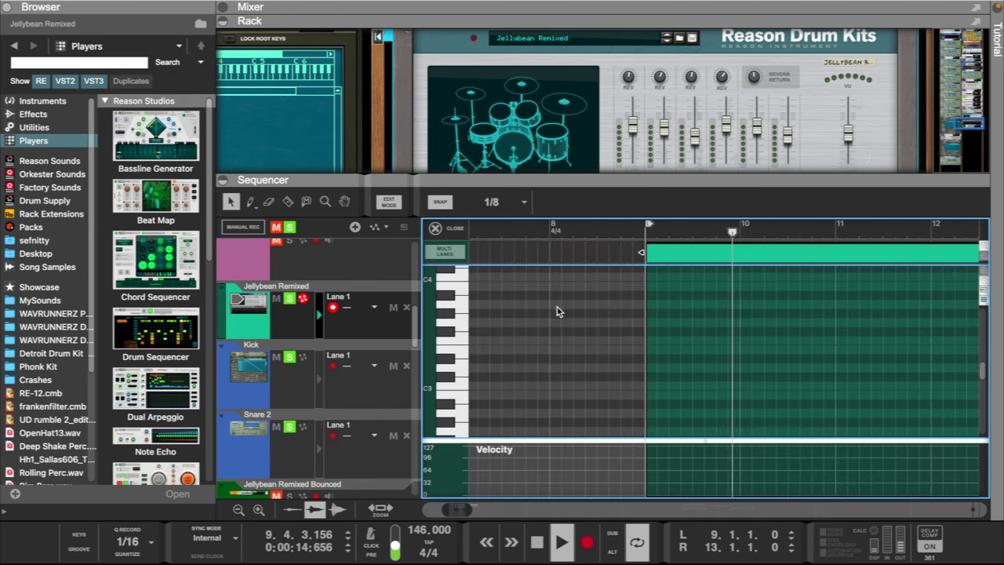
{"action": "left_click", "coordinate": [445, 227]}
{"action": "left_click_drag", "start_coordinate": [892, 292], "coordinate": [627, 360]}
{"action": "right_click", "coordinate": [614, 320]}
{"action": "left_click", "coordinate": [643, 372]}
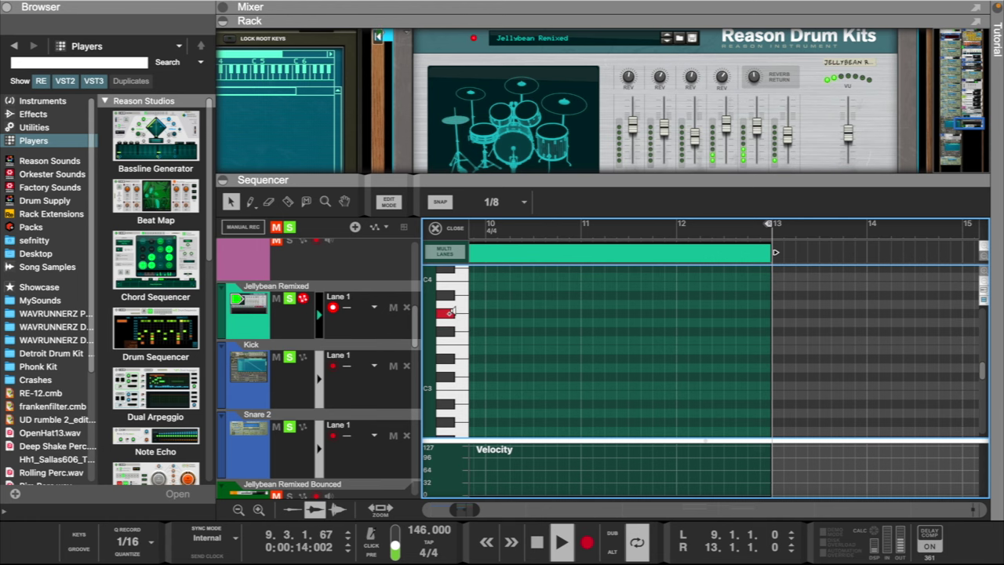
- Audition the hi-hat sound and draw Jellybean Remixed eighth notes on F#3 at 9.1.1 and G#3 at 9.1.3
{"action": "left_click", "coordinate": [449, 331]}
{"action": "scroll", "coordinate": [509, 336], "scroll_direction": "left", "scroll_amount": 5}
{"action": "scroll", "coordinate": [514, 336], "scroll_direction": "right", "scroll_amount": 3}
{"action": "left_click", "coordinate": [486, 332]}
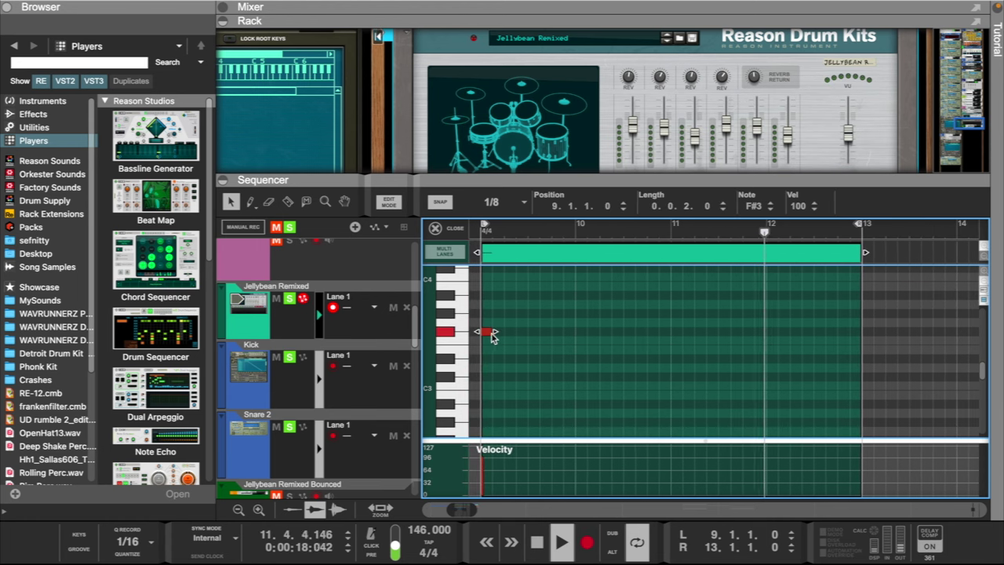
{"action": "left_click", "coordinate": [502, 319]}
{"action": "left_click", "coordinate": [498, 316]}
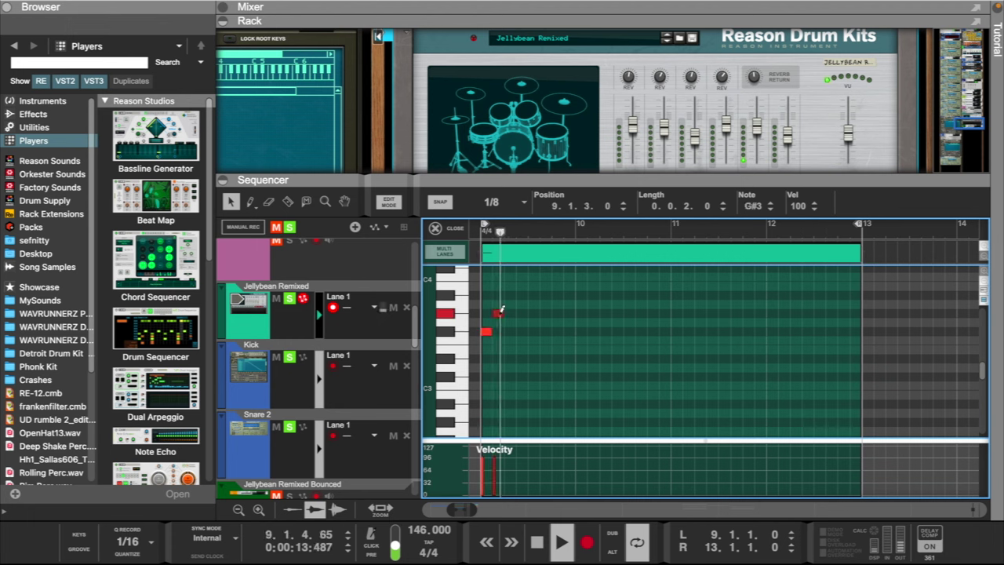
- Draw eighth notes on F#3 at 9.2.1, A#3 at 9.2.3, G#3 at 9.3.1, F#3 at 9.3.3, G#3 at 9.4.1 and F#3 at 9.4.3
{"action": "key", "text": "w"}
{"action": "left_click", "coordinate": [509, 331]}
{"action": "key", "text": "space"}
{"action": "key", "text": "space"}
{"action": "left_click", "coordinate": [533, 312]}
{"action": "left_click", "coordinate": [545, 331]}
{"action": "left_click", "coordinate": [556, 313]}
{"action": "left_click", "coordinate": [570, 331]}
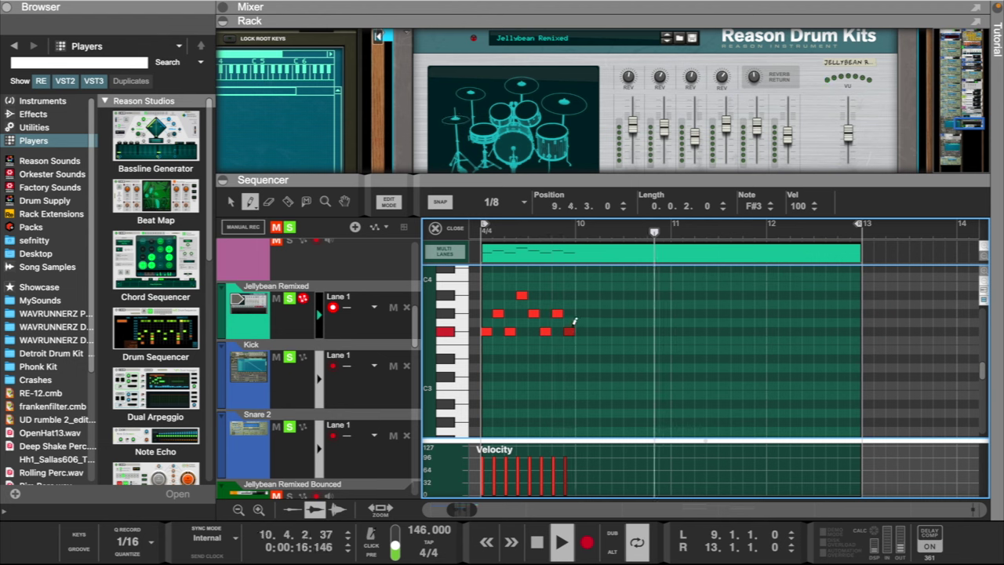
- Select all the bar 9 hi-hat notes and duplicate them across bars 10, 11 and 12
{"action": "key", "text": "q"}
{"action": "left_click_drag", "start_coordinate": [609, 282], "coordinate": [485, 347]}
{"action": "key", "text": "super+d"}
{"action": "key", "text": "super+d"}
{"action": "key", "text": "super+d"}
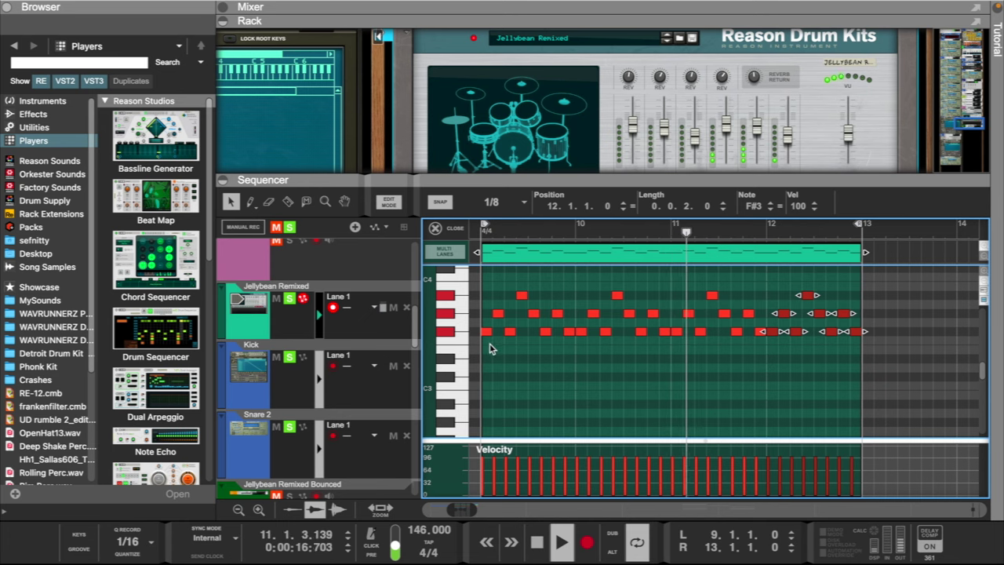
{"action": "left_click", "coordinate": [280, 401]}
{"action": "left_click", "coordinate": [453, 376]}
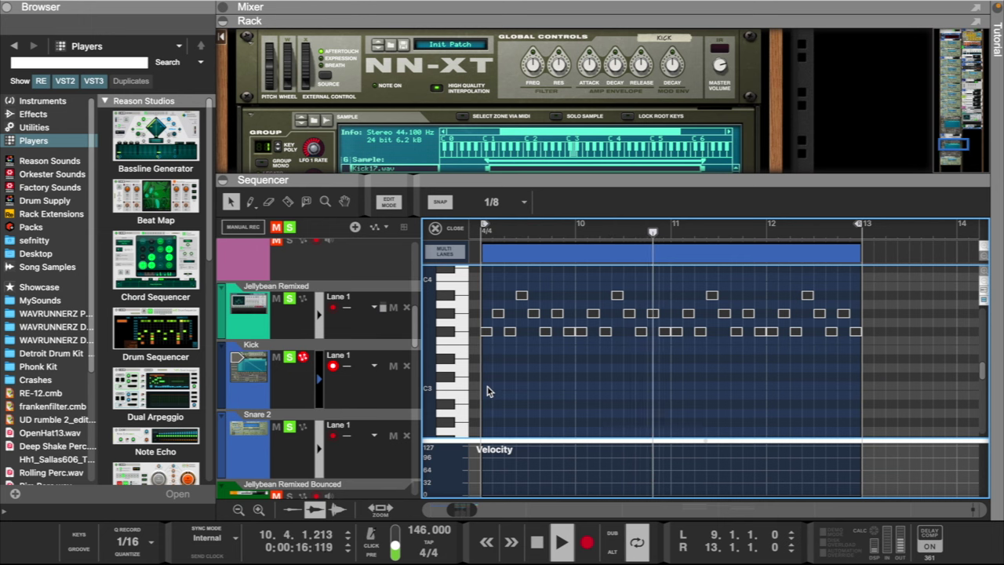
{"action": "left_click", "coordinate": [486, 386]}
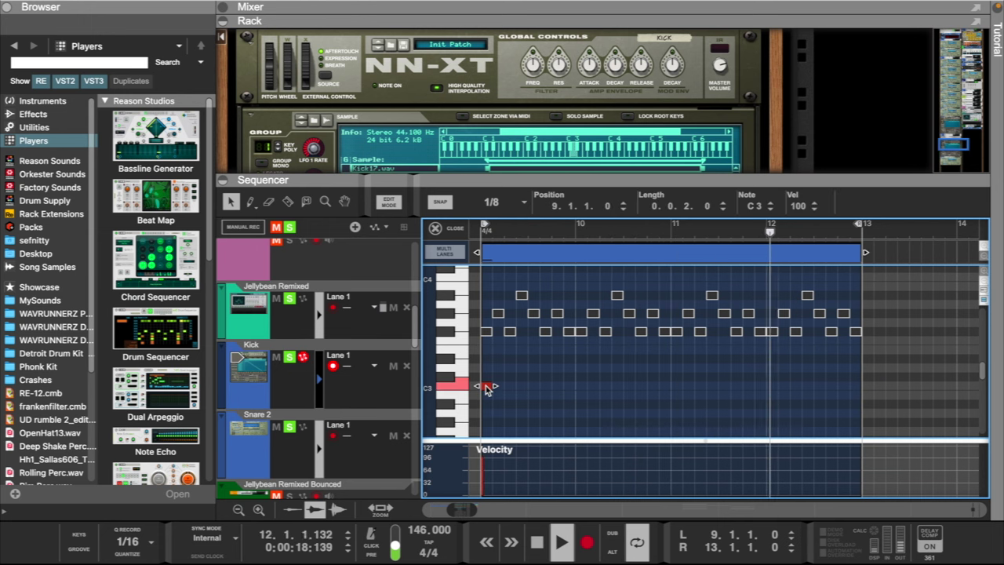
{"action": "key", "text": "Delete"}
- Draw Snare 2 eighth notes on C3 at 9.3.1, 10.3.1, 11.3.1 and 12.3.1
{"action": "left_click", "coordinate": [322, 452]}
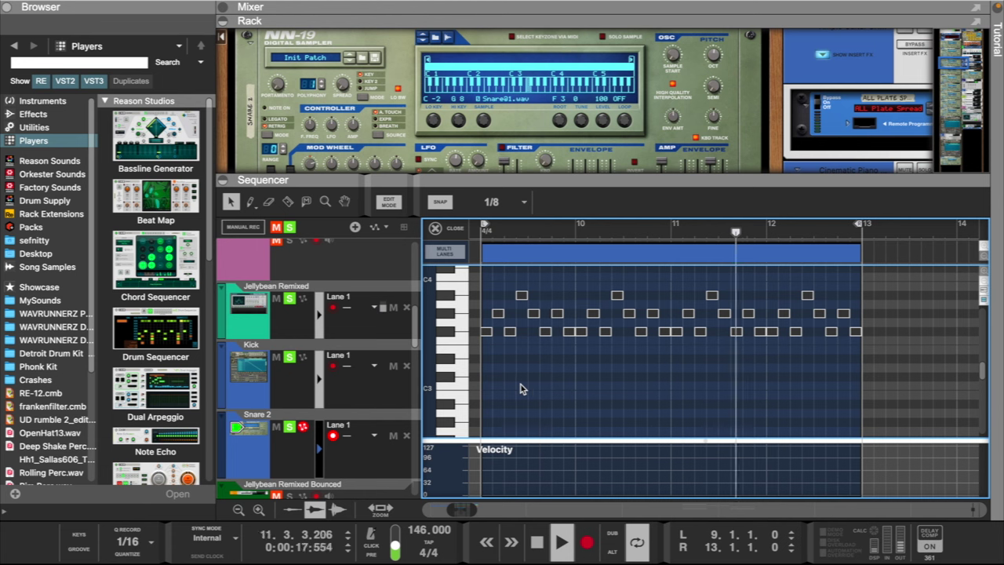
{"action": "left_click", "coordinate": [535, 387]}
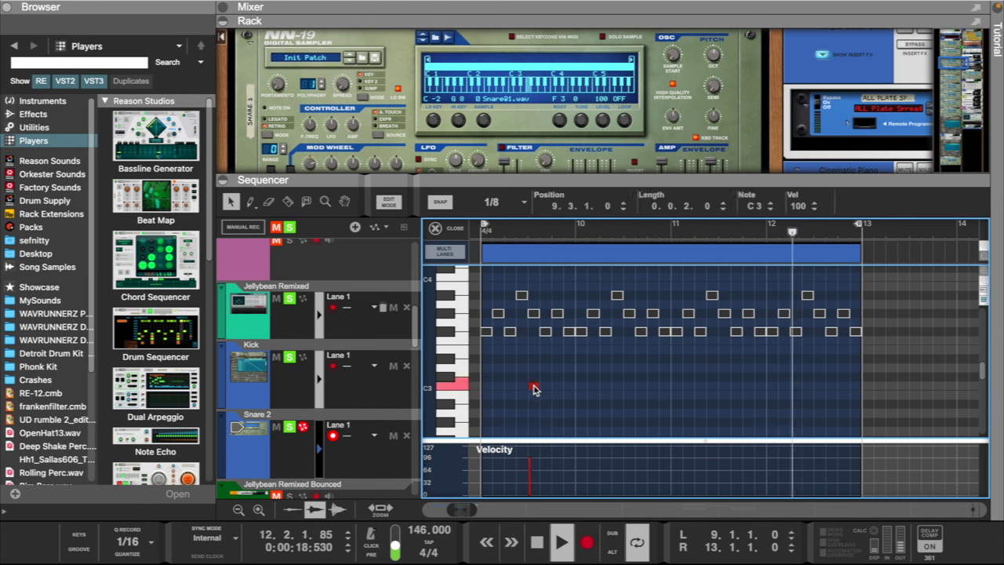
{"action": "left_click", "coordinate": [632, 387], "text": "super"}
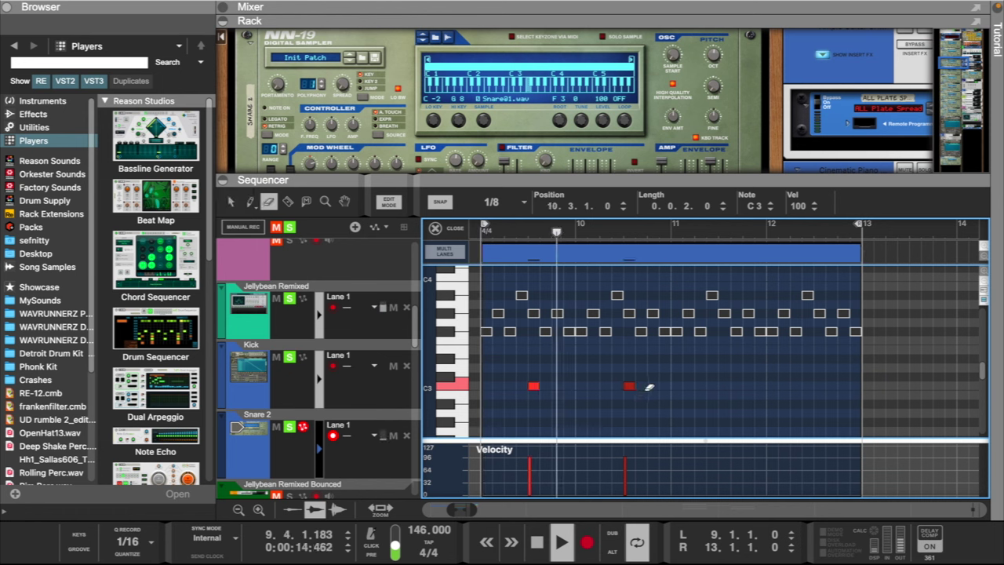
{"action": "left_click", "coordinate": [726, 385]}
{"action": "left_click", "coordinate": [820, 385]}
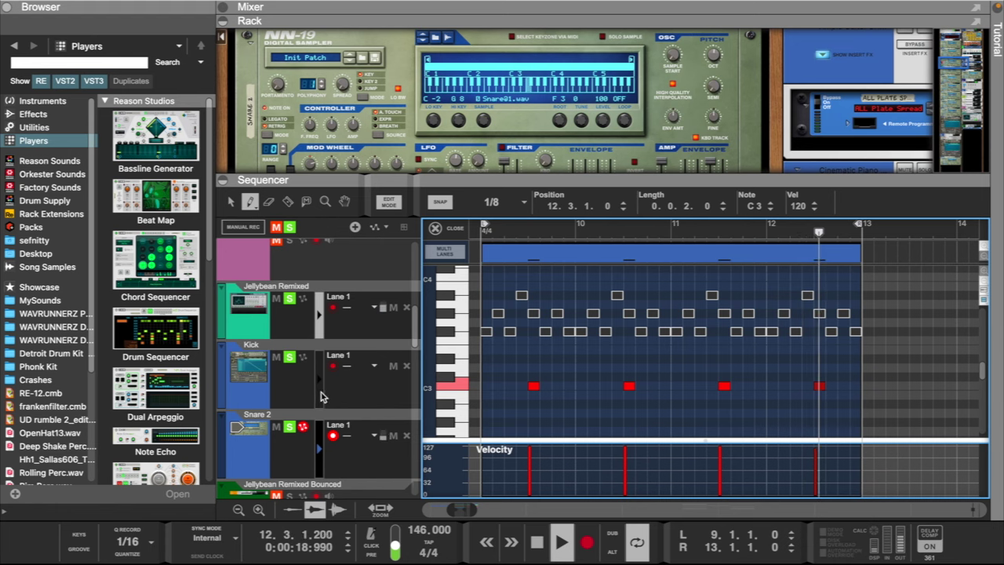
- Draw Kick eighth notes on C3 at 9.1.1, 9.2.3, 10.2.1 and 10.3.3, raising the velocity of the bar 9 notes
{"action": "left_click", "coordinate": [292, 378]}
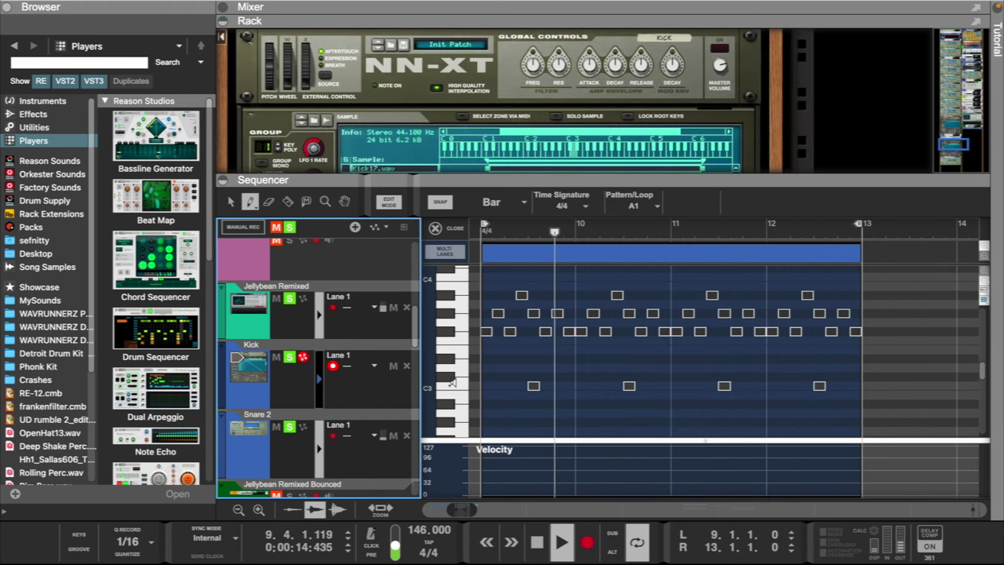
{"action": "left_click", "coordinate": [463, 382]}
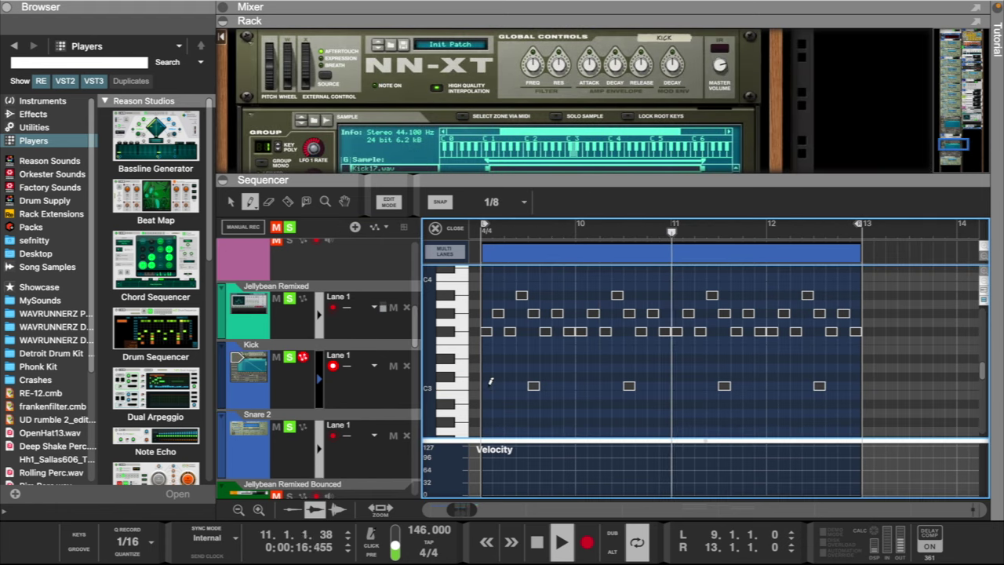
{"action": "left_click", "coordinate": [488, 385]}
{"action": "left_click", "coordinate": [522, 385]}
{"action": "left_click_drag", "start_coordinate": [473, 450], "coordinate": [535, 448]}
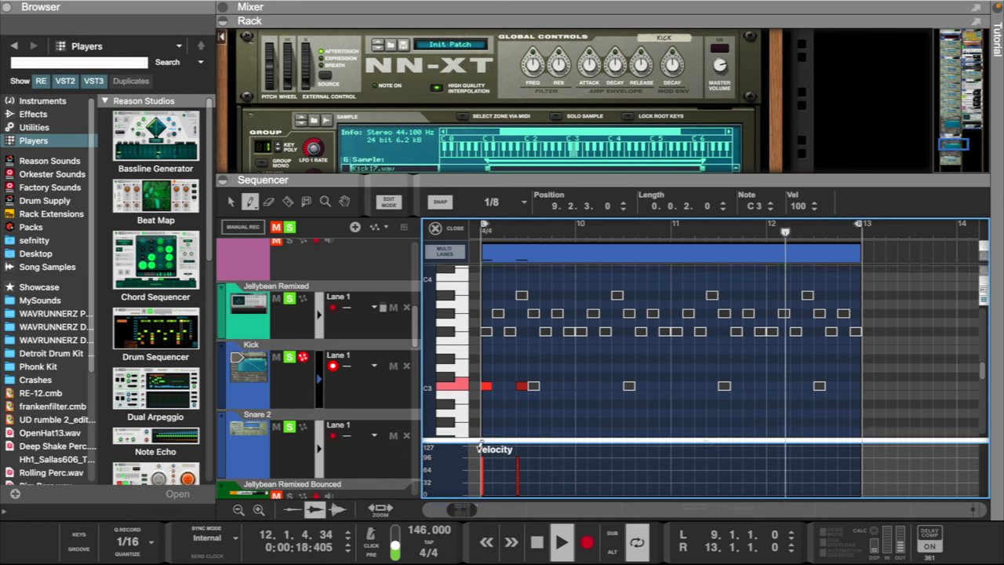
{"action": "left_click", "coordinate": [604, 385]}
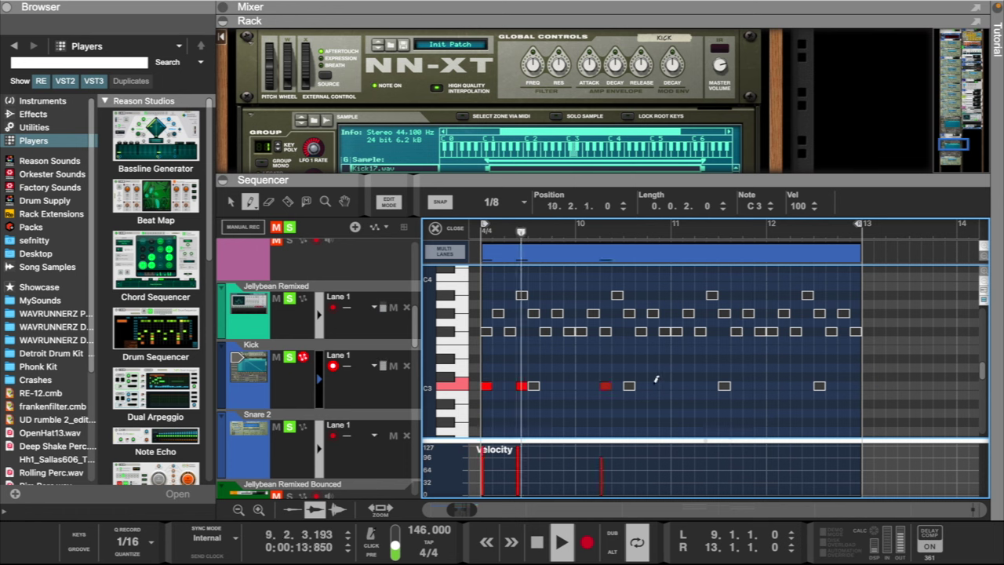
{"action": "left_click", "coordinate": [640, 385]}
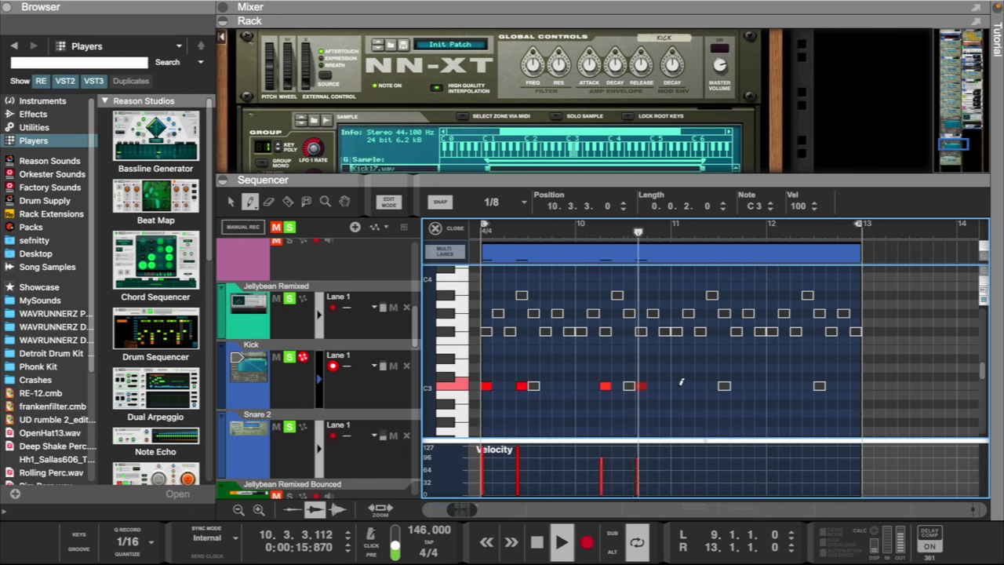
- Draw Kick notes on C3 at 11.1.1, 11.1.3, 11.2.3, 12.2.1, 12.3.3 and 12.4.3, and raise their velocities to near maximum
{"action": "left_click", "coordinate": [677, 385]}
{"action": "left_click", "coordinate": [687, 385]}
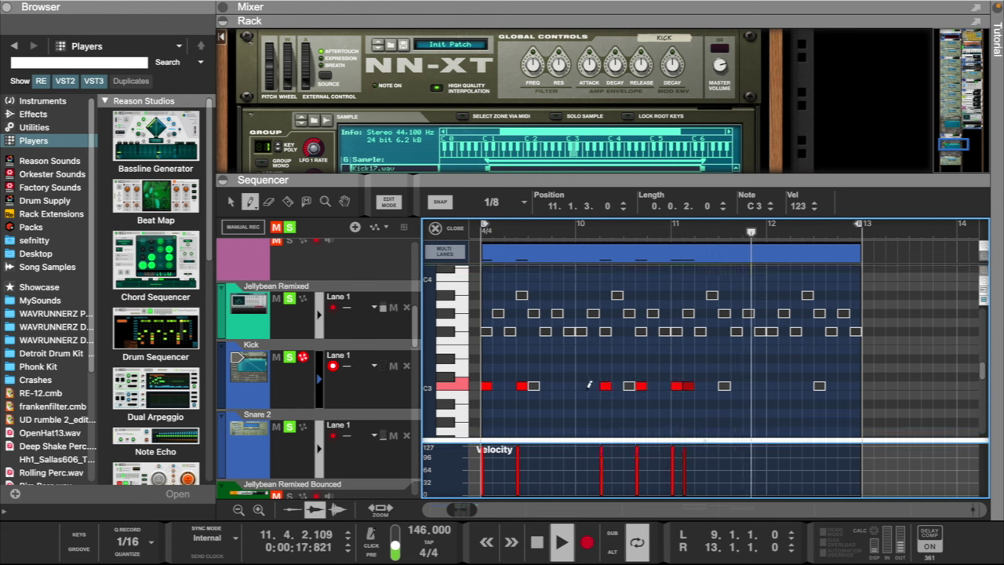
{"action": "left_click", "coordinate": [712, 385]}
{"action": "left_click", "coordinate": [799, 385]}
{"action": "left_click", "coordinate": [704, 449]}
{"action": "left_click", "coordinate": [831, 386]}
{"action": "left_click", "coordinate": [855, 385]}
{"action": "left_click", "coordinate": [852, 449]}
{"action": "left_click", "coordinate": [827, 449]}
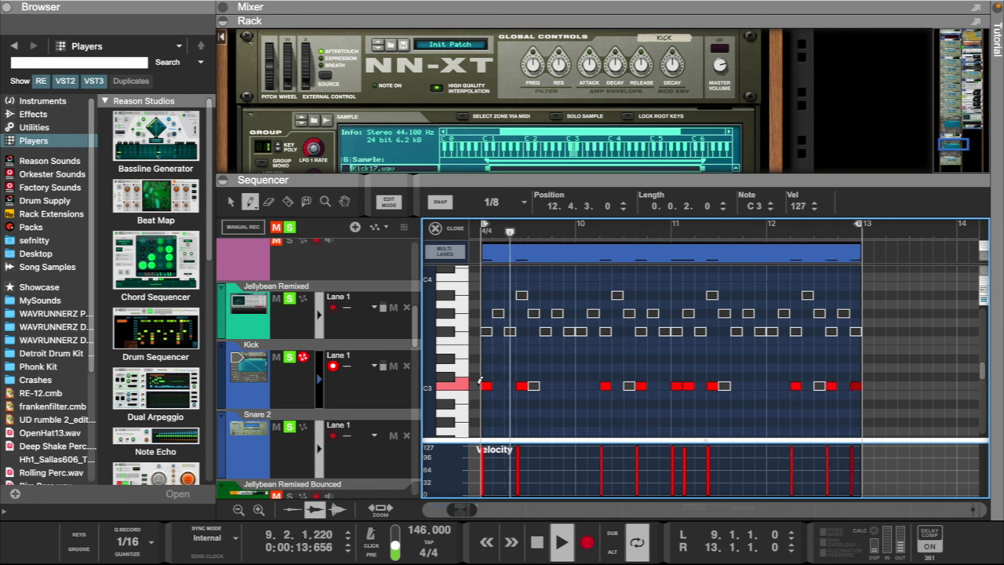
- Close the note editor and extend the loop's end to bar 17
{"action": "left_click", "coordinate": [436, 229]}
{"action": "left_click_drag", "start_coordinate": [476, 510], "coordinate": [424, 509]}
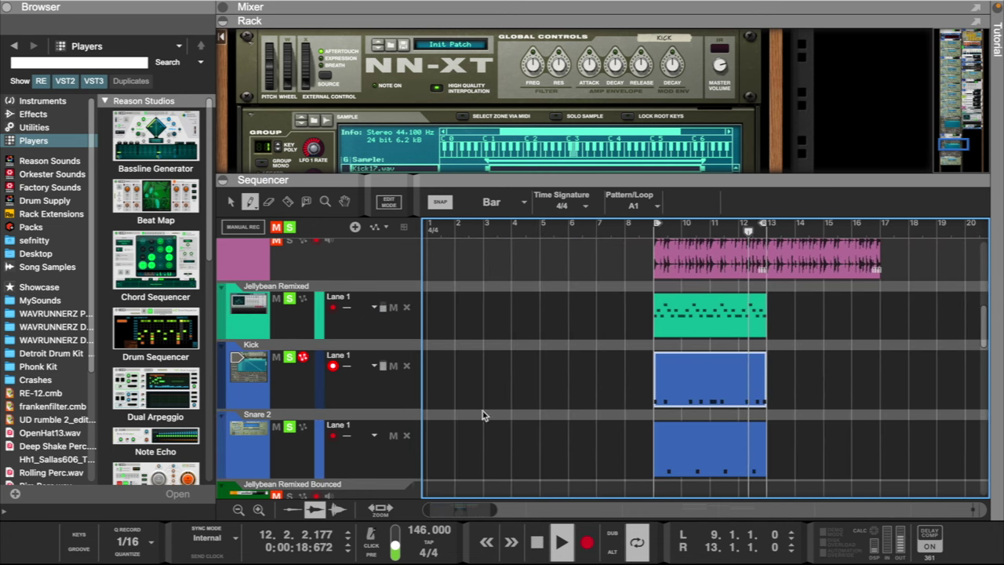
{"action": "left_click", "coordinate": [230, 202]}
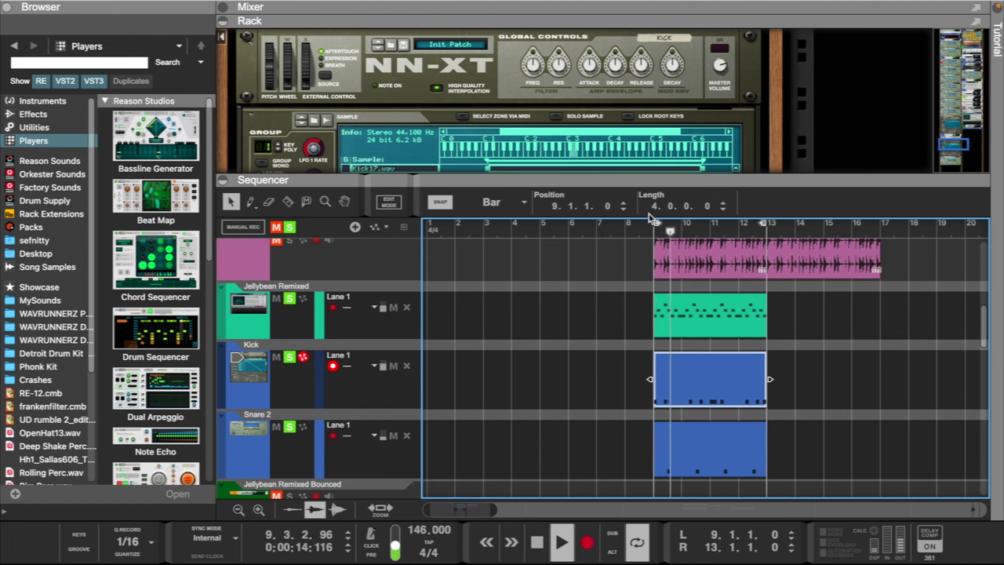
{"action": "scroll", "coordinate": [556, 342], "scroll_direction": "up", "scroll_amount": 6}
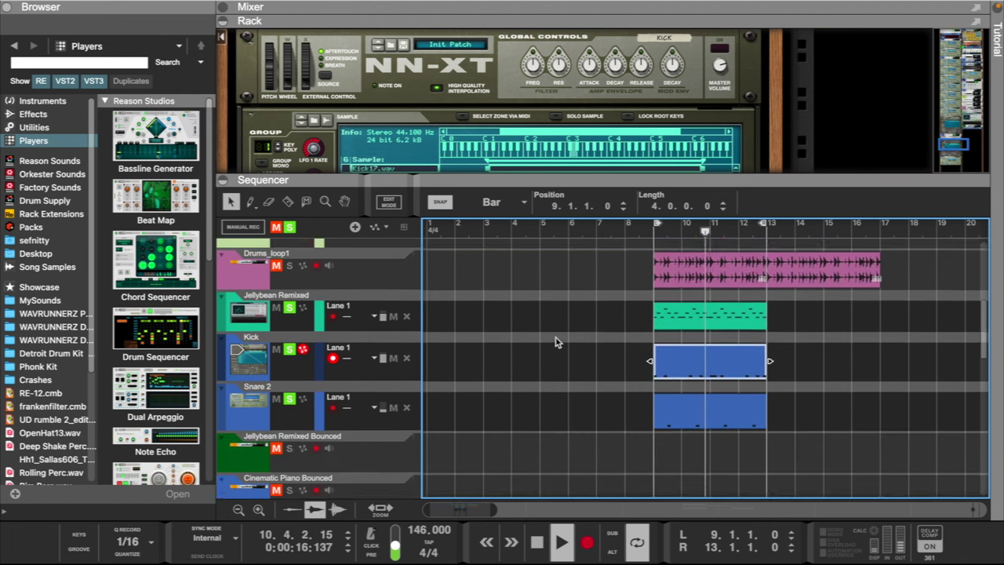
{"action": "left_click_drag", "start_coordinate": [725, 224], "coordinate": [838, 245]}
- Duplicate the Jellybean Remixed, Kick and Snare 2 clips together to bars 13–16 and solo Drums_loop1 along with them
{"action": "scroll", "coordinate": [742, 408], "scroll_direction": "down", "scroll_amount": 2}
{"action": "left_click_drag", "start_coordinate": [757, 381], "coordinate": [640, 484]}
{"action": "scroll", "coordinate": [640, 445], "scroll_direction": "down", "scroll_amount": 3}
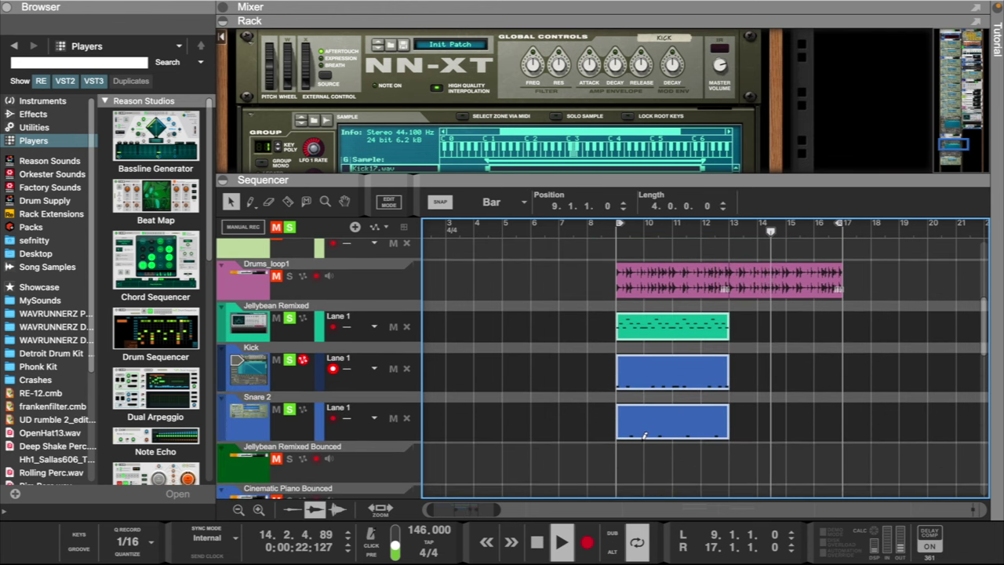
{"action": "key", "text": "ctrl+d"}
{"action": "left_click", "coordinate": [291, 276]}
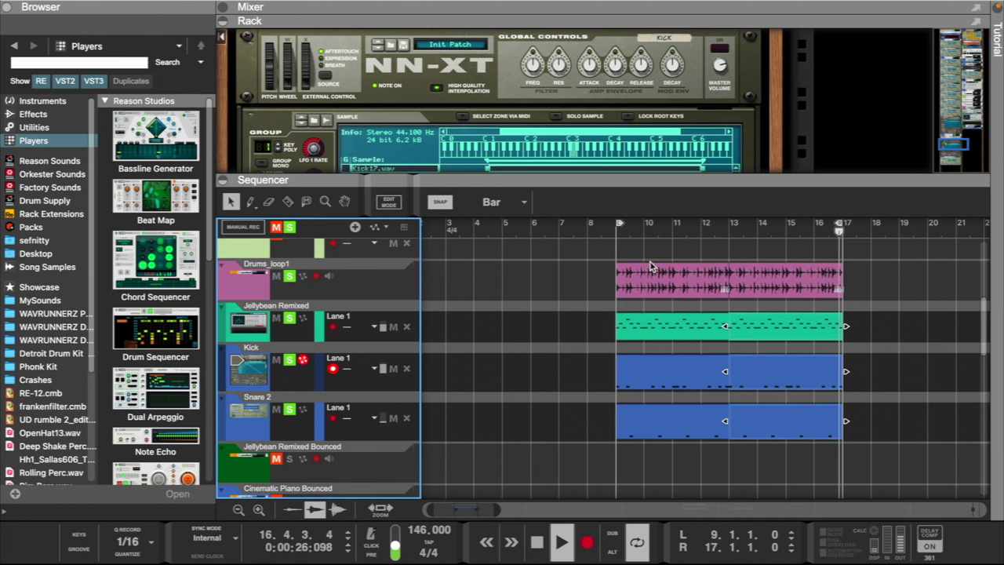
- Show the mixer and compare the beat with and without the Jellybean Remixed hi-hats by toggling that track's solo
{"action": "left_click_drag", "start_coordinate": [618, 22], "coordinate": [696, 249]}
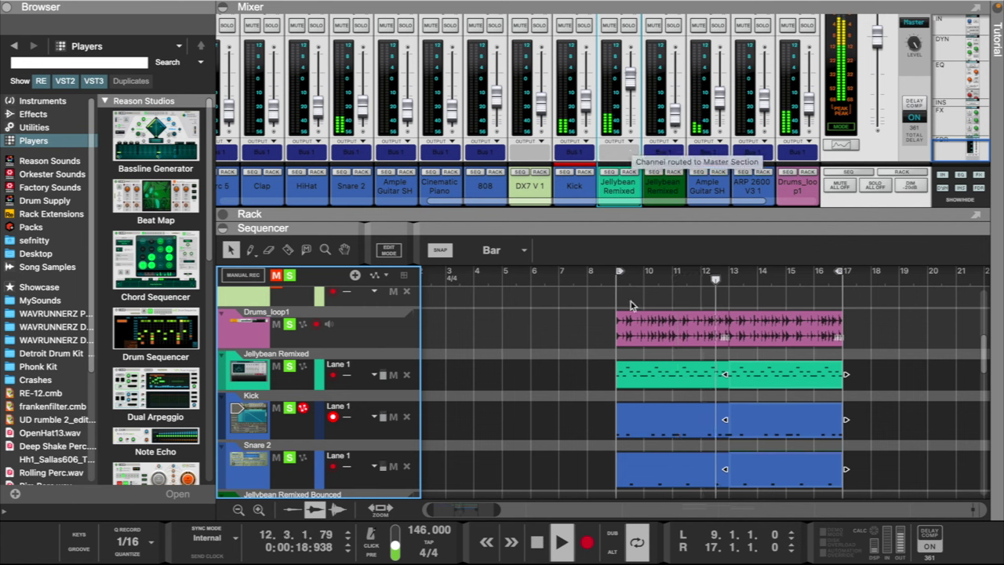
{"action": "left_click", "coordinate": [290, 368]}
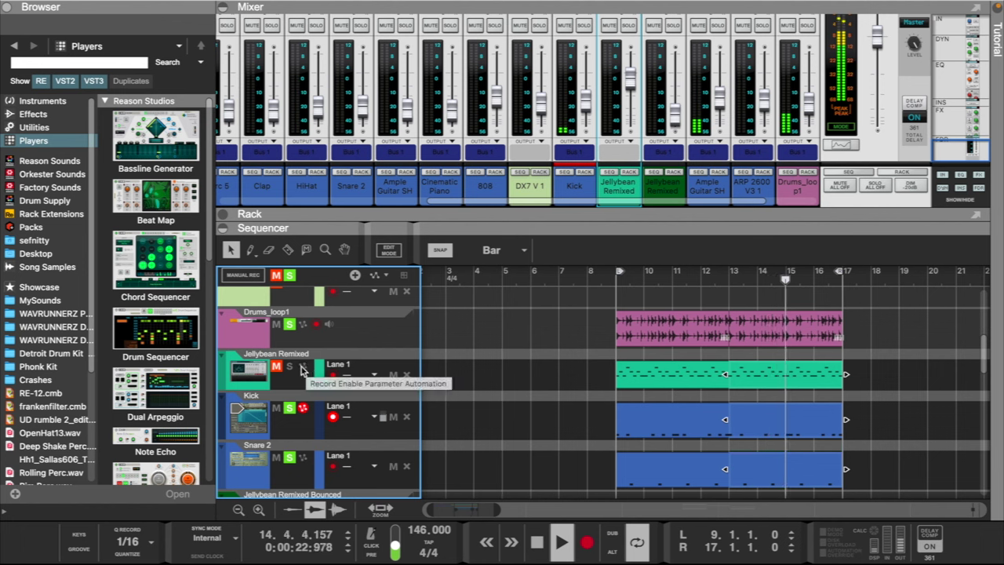
{"action": "left_click", "coordinate": [276, 367]}
{"action": "left_click", "coordinate": [289, 369]}
{"action": "left_click", "coordinate": [289, 368]}
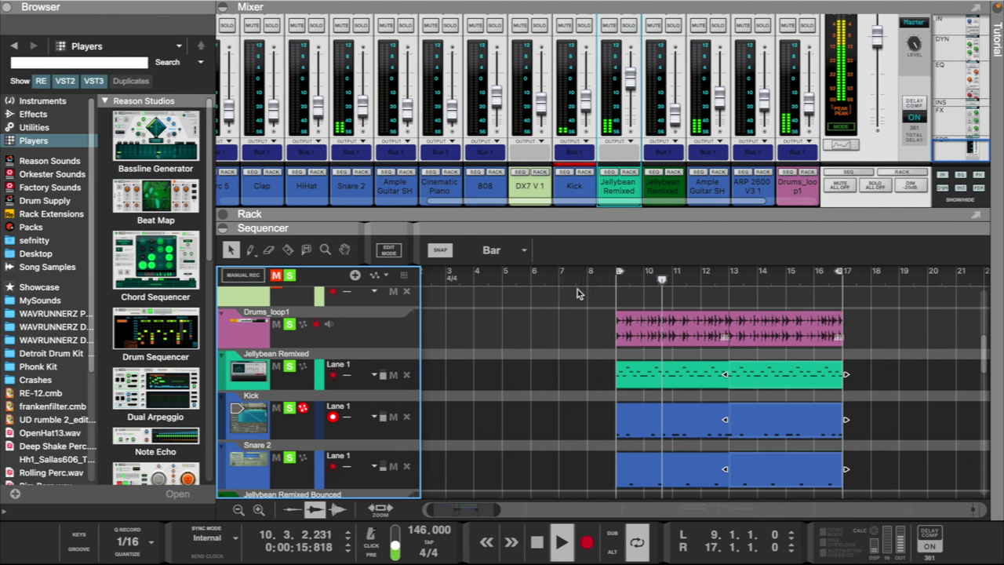
- Move the loop's start to bar 1 and audition the beat with the Kick's solo switched off and on again
{"action": "left_click_drag", "start_coordinate": [619, 271], "coordinate": [325, 323]}
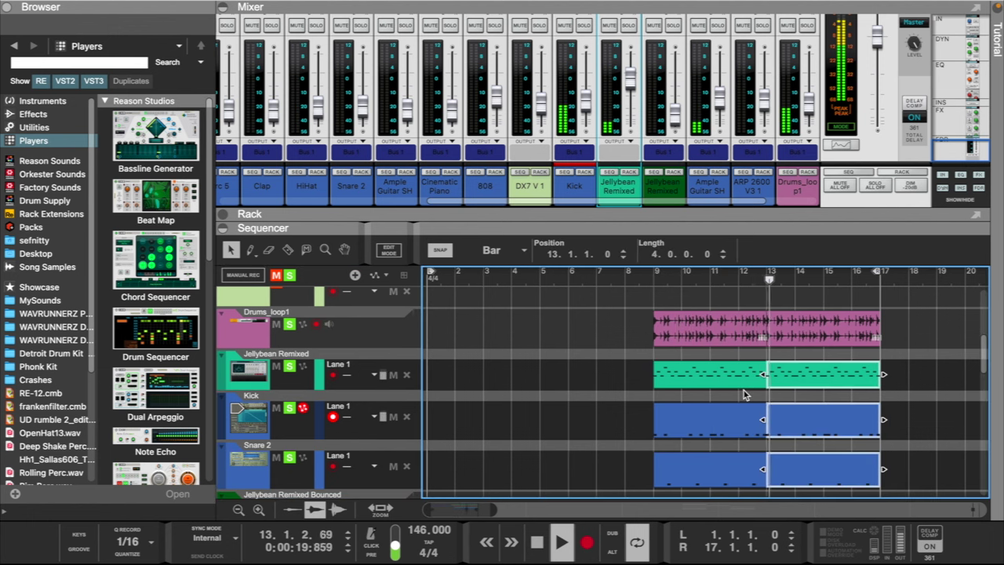
{"action": "left_click", "coordinate": [291, 409]}
{"action": "left_click", "coordinate": [290, 410]}
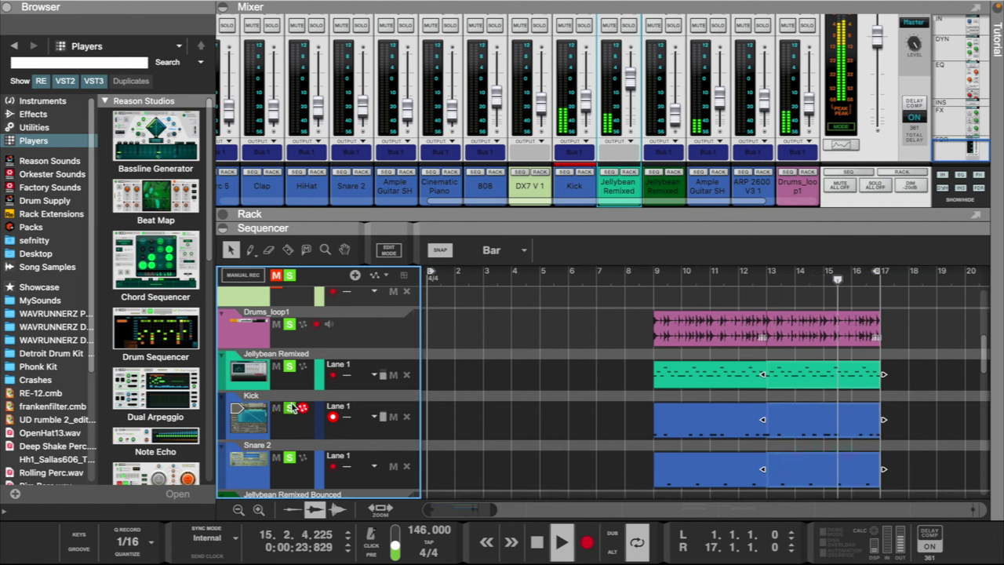
- Clear all track solos and play the full arrangement from bar 1
{"action": "double_click", "coordinate": [706, 430]}
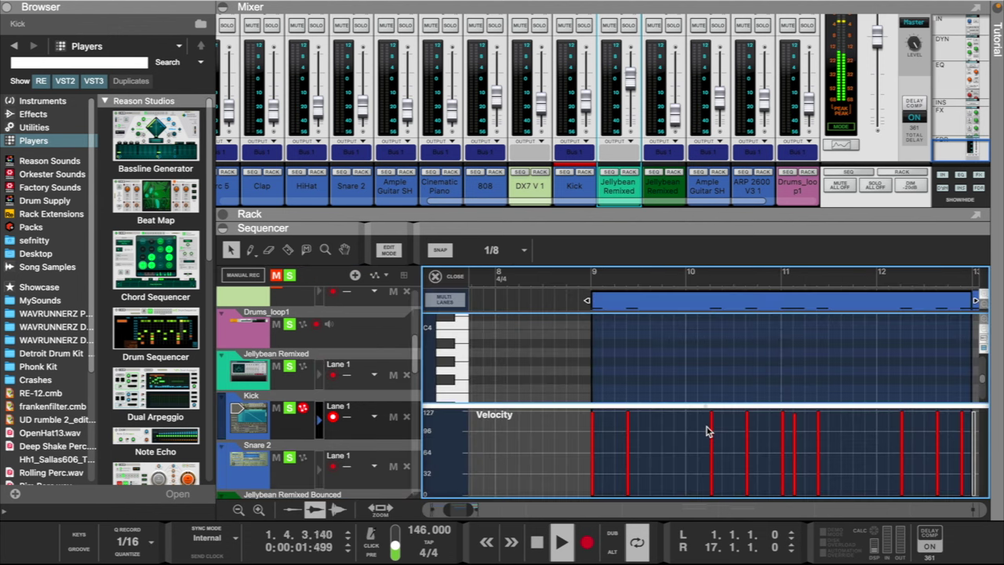
{"action": "left_click", "coordinate": [290, 275]}
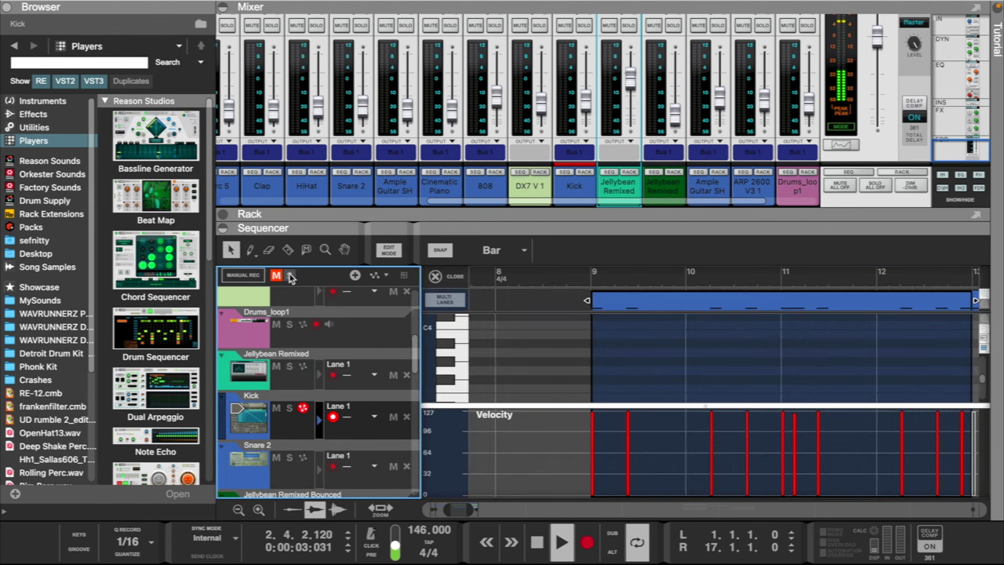
{"action": "left_click", "coordinate": [455, 277]}
{"action": "scroll", "coordinate": [556, 317], "scroll_direction": "left", "scroll_amount": 5}
{"action": "key", "text": "space"}
{"action": "left_click", "coordinate": [426, 281]}
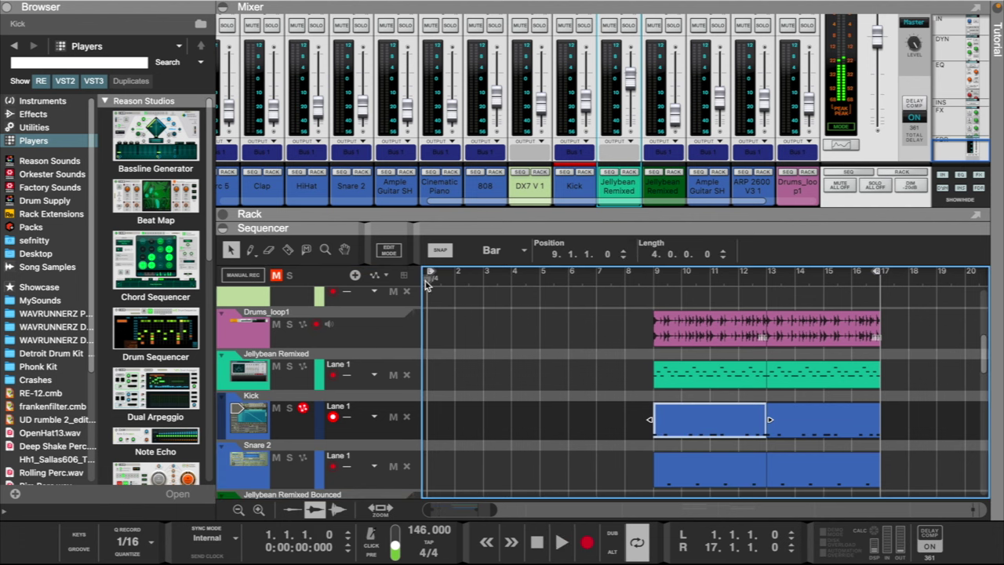
{"action": "key", "text": "space"}
- Open the first Kick clip's notes, listen from bar 9, and move the 11.1.3 kick note to 10.4.3
{"action": "double_click", "coordinate": [719, 427]}
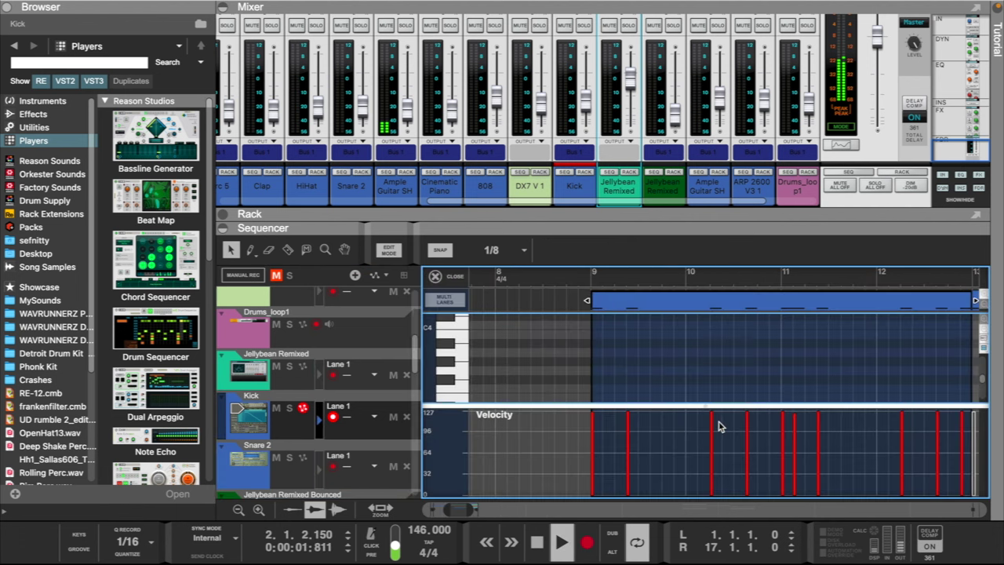
{"action": "left_click_drag", "start_coordinate": [712, 405], "coordinate": [720, 503]}
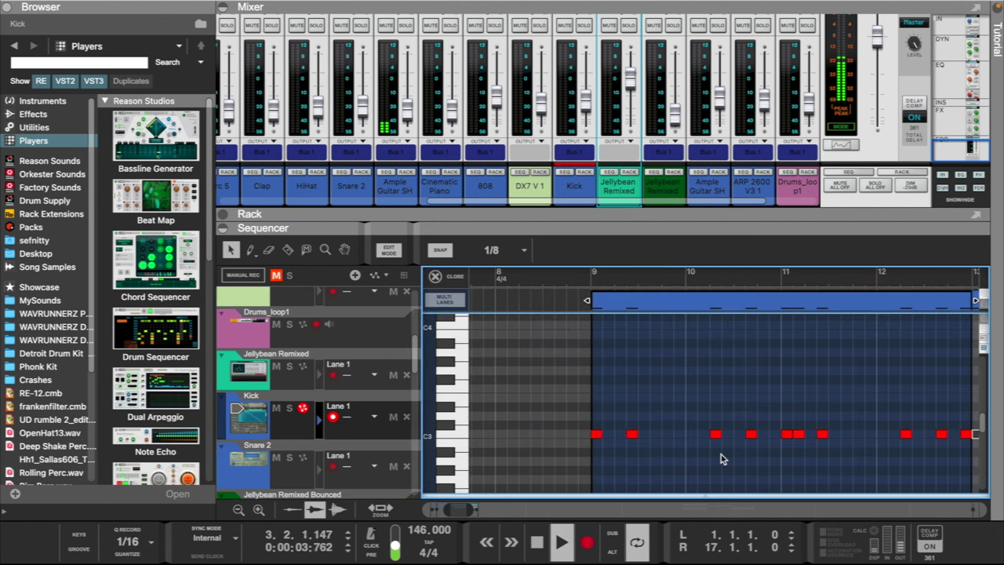
{"action": "key", "text": "space"}
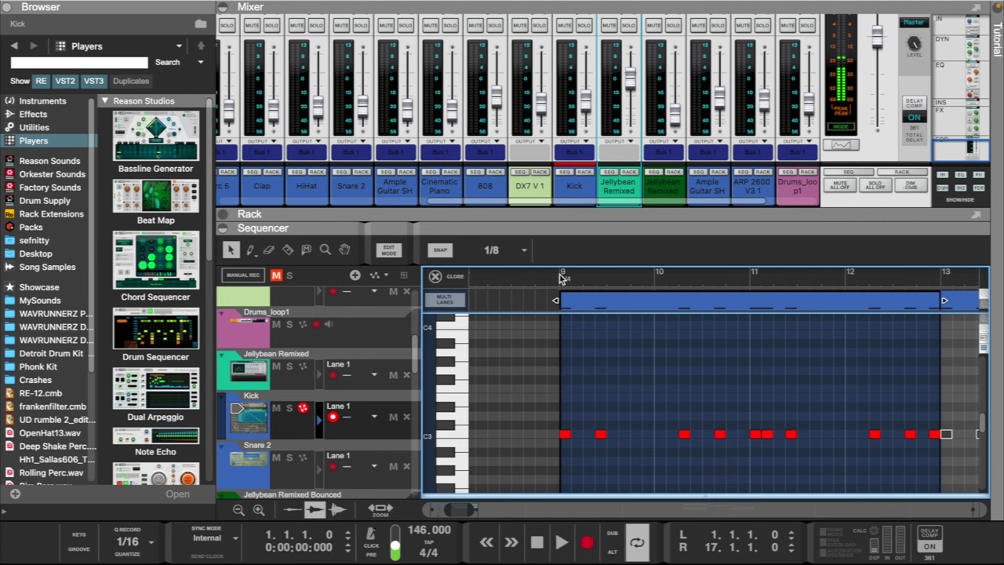
{"action": "key", "text": "space"}
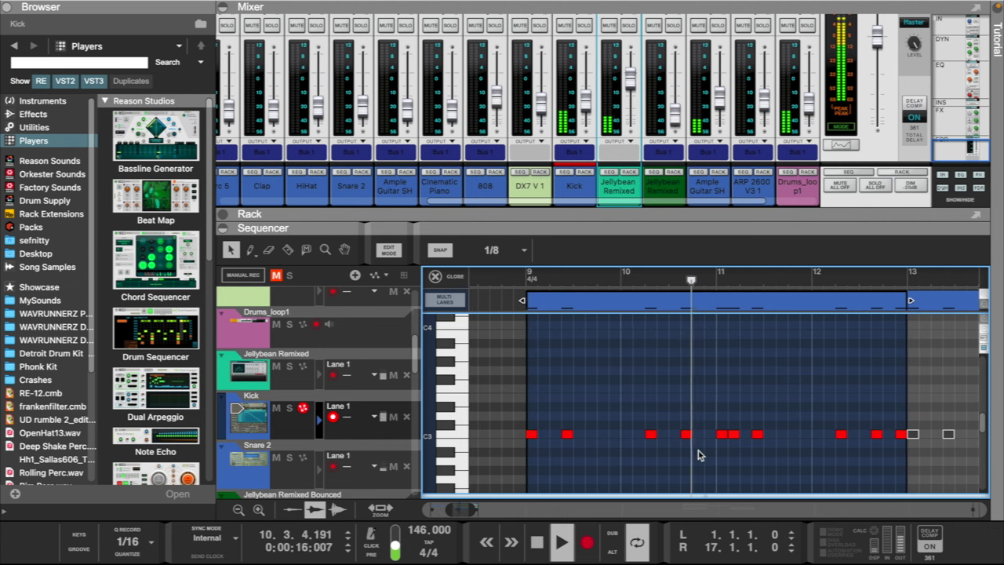
{"action": "key", "text": "space"}
{"action": "key", "text": "space"}
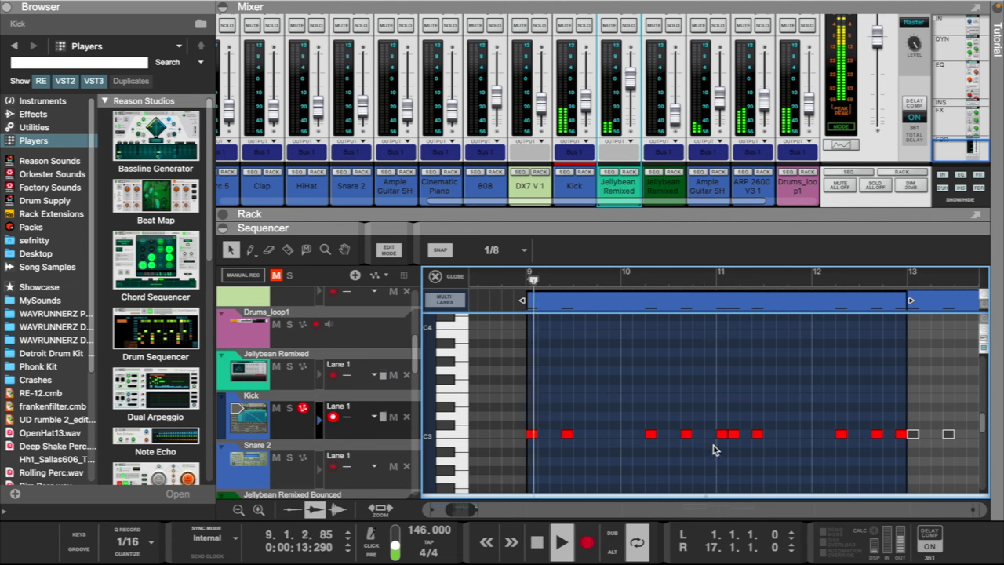
{"action": "left_click_drag", "start_coordinate": [734, 436], "coordinate": [704, 437]}
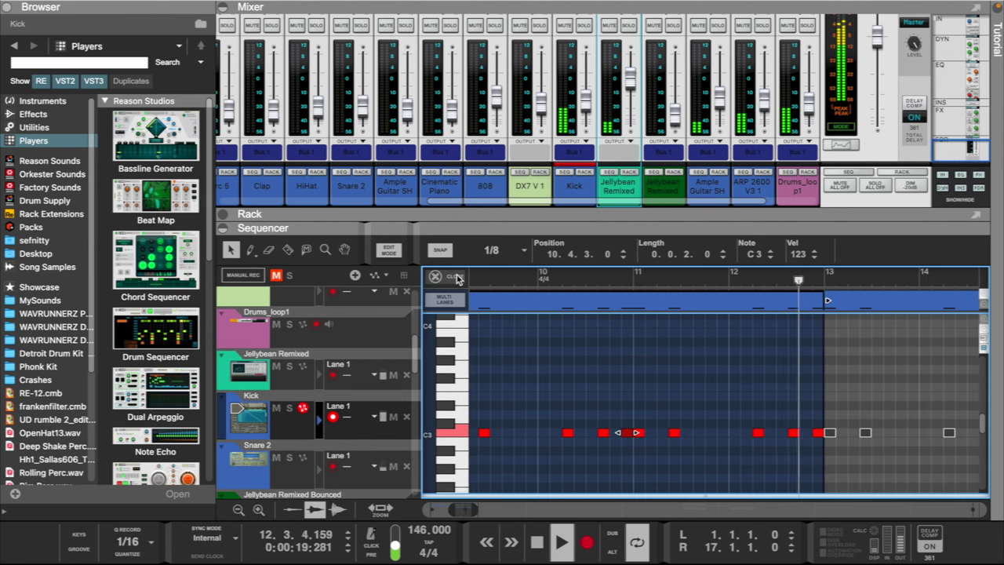
- Close the editor and replace the Kick clip at bar 13 with a duplicate of the edited first Kick clip
{"action": "key", "text": "ctrl+e"}
{"action": "left_click", "coordinate": [731, 422]}
{"action": "key", "text": "Delete"}
{"action": "left_click", "coordinate": [675, 418]}
{"action": "key", "text": "ctrl+d"}
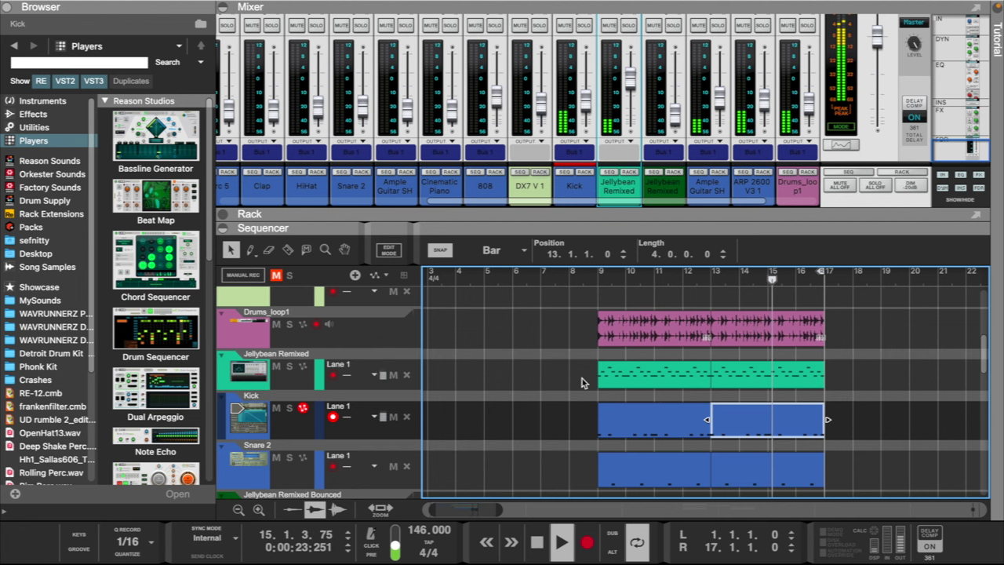
- Mute the Jellybean Remixed track and play the arrangement from bar 9
{"action": "left_click", "coordinate": [277, 367]}
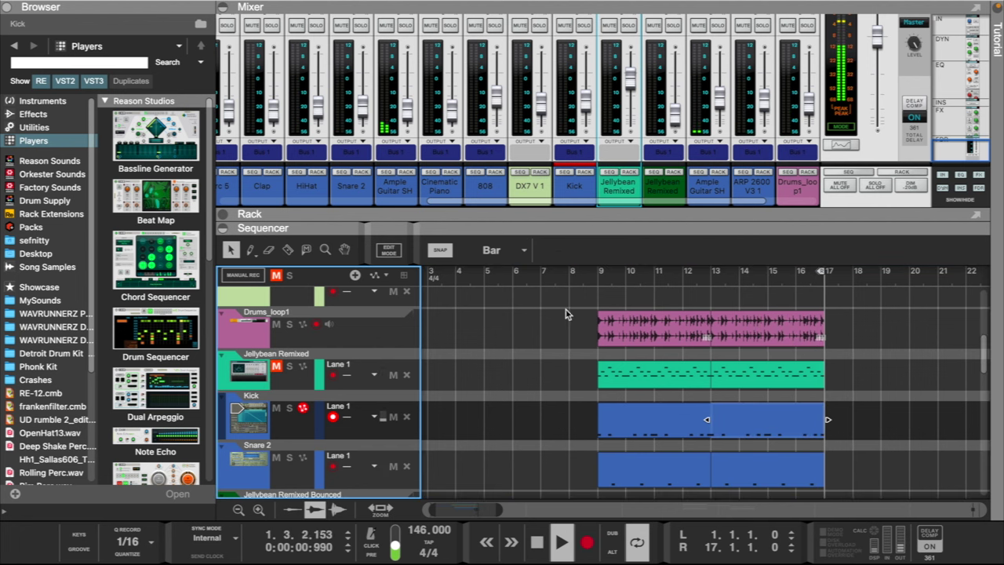
{"action": "left_click", "coordinate": [601, 279]}
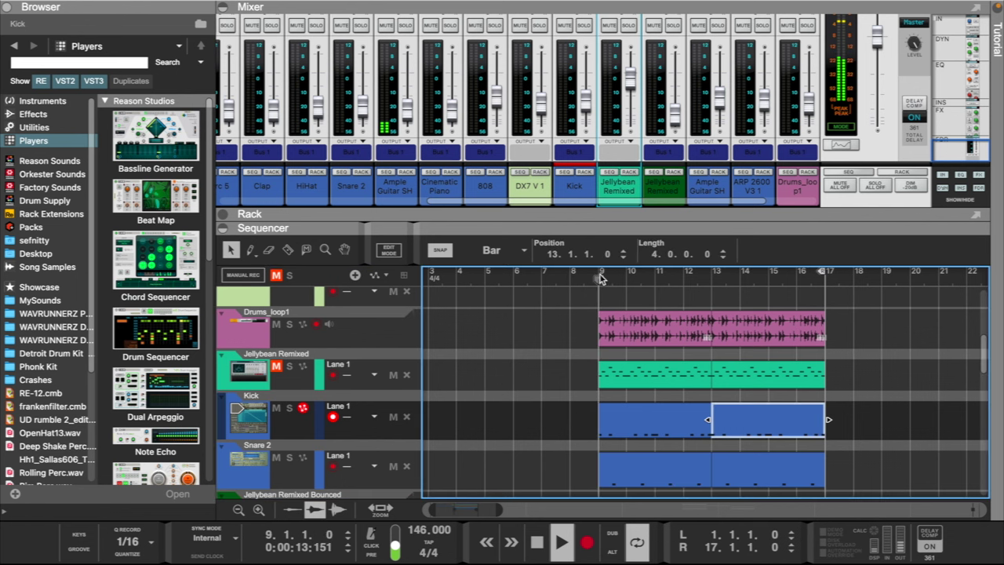
- Unmute the Jellybean Remixed track and balance its level at -8.09 dB against the Kick at -19.22 dB
{"action": "left_click", "coordinate": [584, 102]}
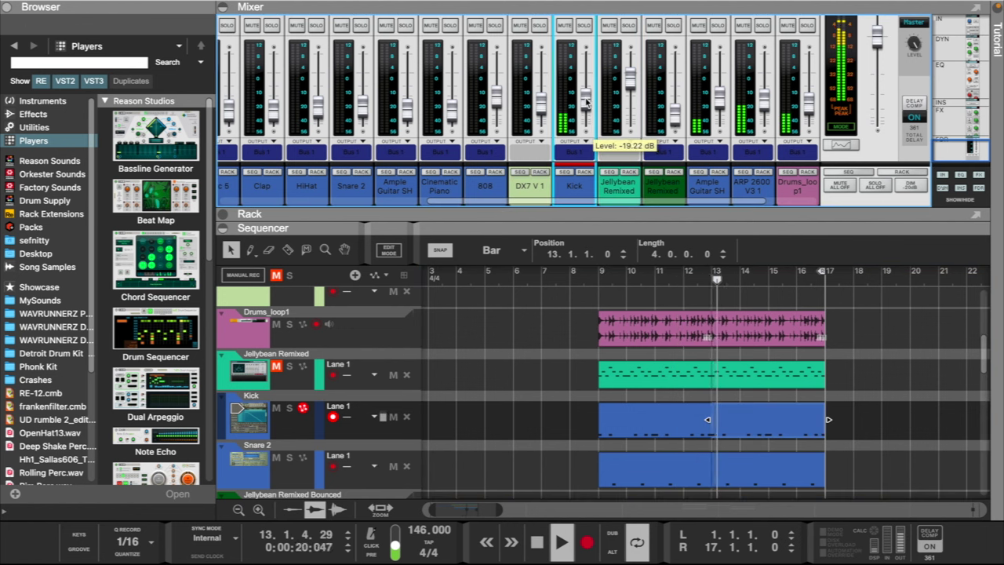
{"action": "left_click", "coordinate": [277, 367]}
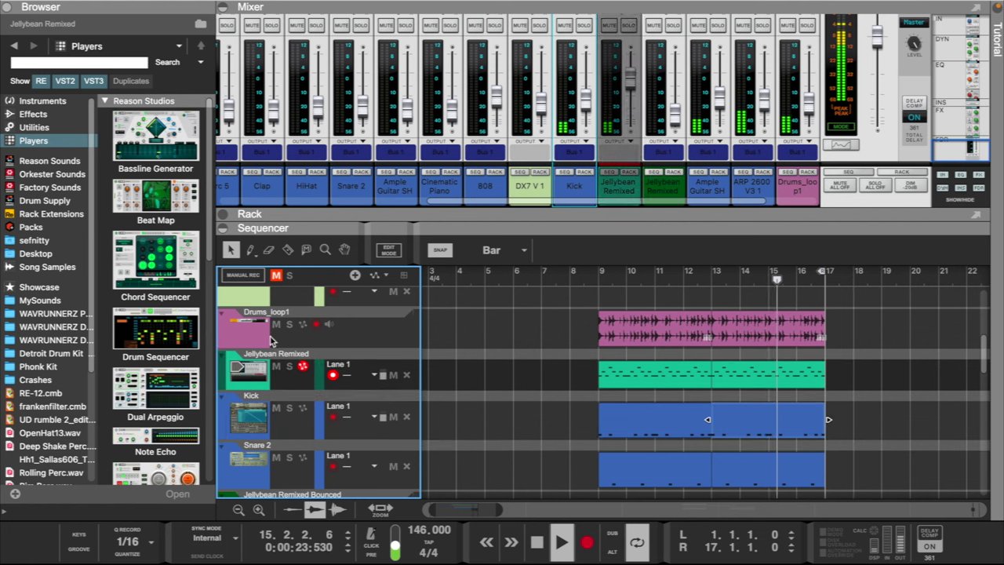
{"action": "left_click", "coordinate": [630, 93]}
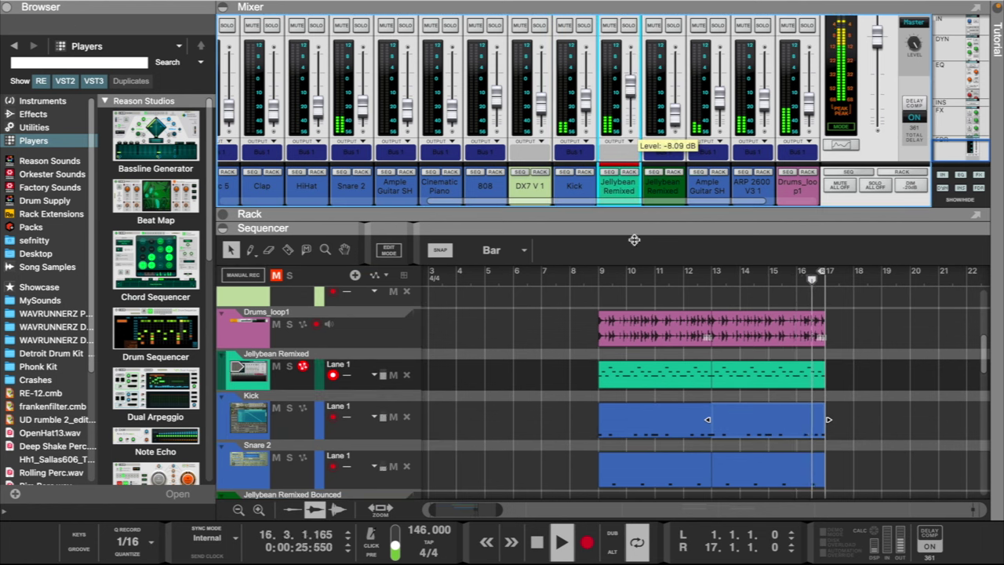
- Stop playback and bounce the first Jellybean Remixed clip, starting at bar 9, in place as audio
{"action": "right_click", "coordinate": [634, 378]}
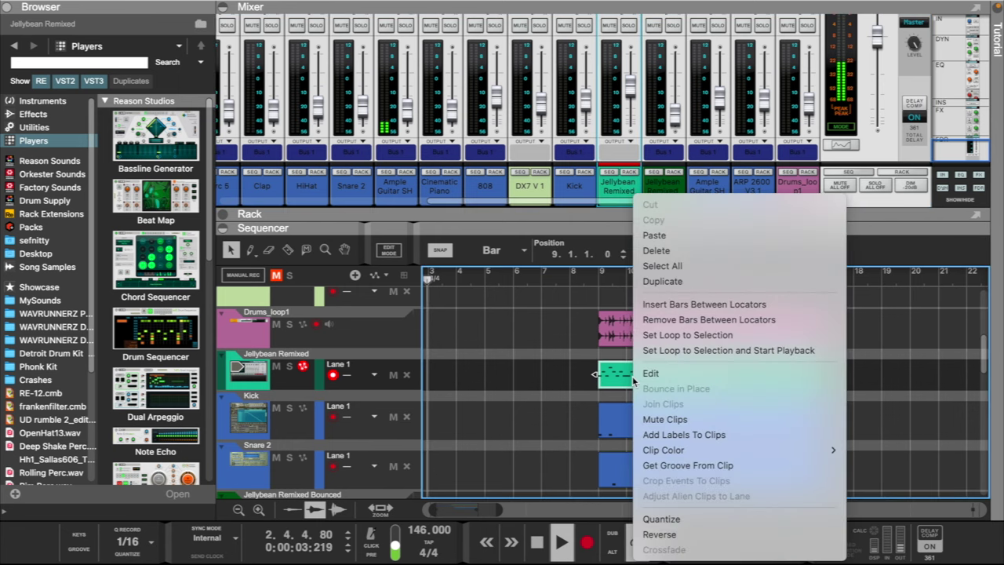
{"action": "left_click", "coordinate": [570, 363]}
{"action": "key", "text": "space"}
{"action": "right_click", "coordinate": [639, 376]}
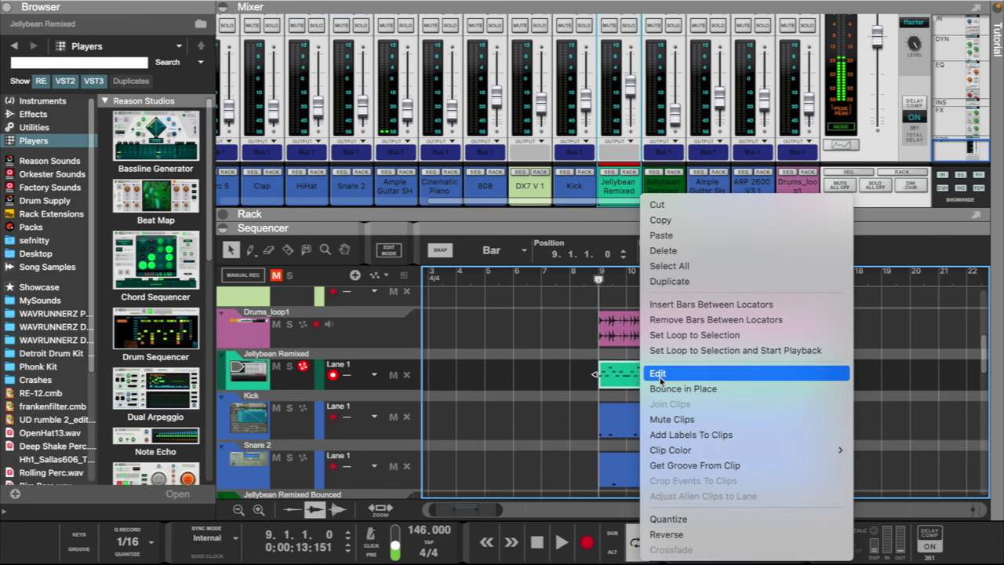
{"action": "left_click", "coordinate": [671, 391]}
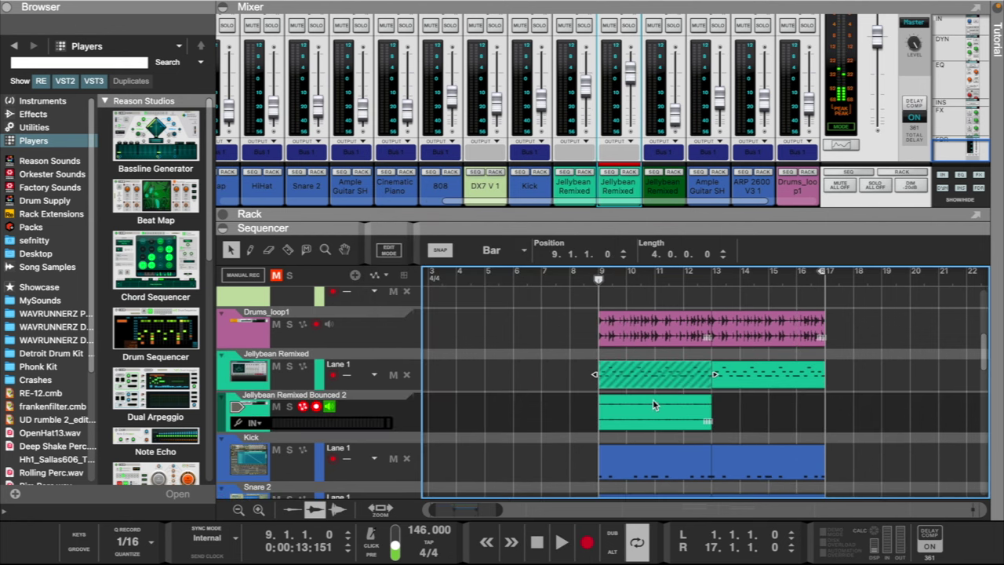
- Normalize the bounced Jellybean clip and lower its track's level while playing from bar 9
{"action": "right_click", "coordinate": [645, 415]}
{"action": "left_click", "coordinate": [676, 327]}
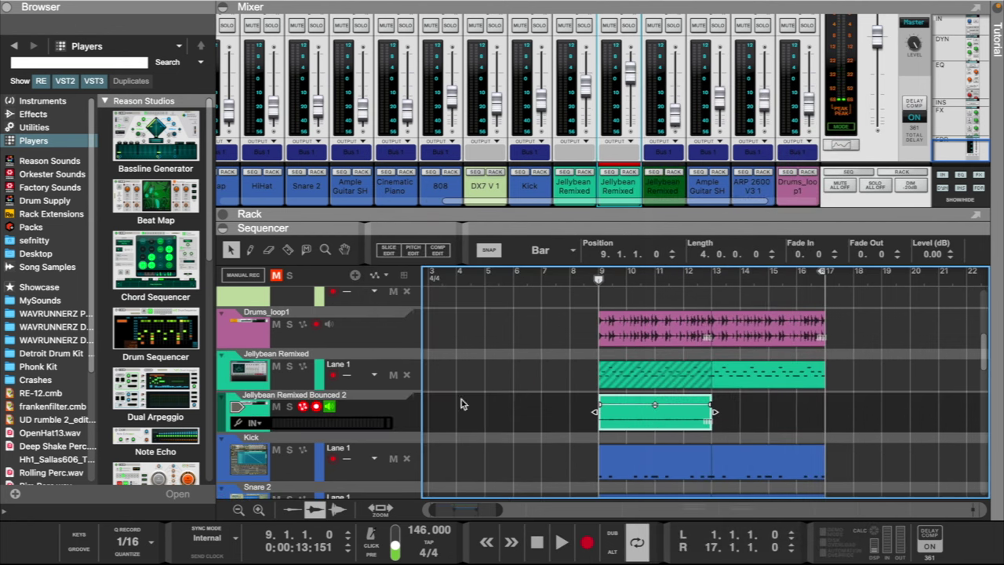
{"action": "left_click", "coordinate": [397, 407]}
{"action": "left_click_drag", "start_coordinate": [629, 76], "coordinate": [629, 80]}
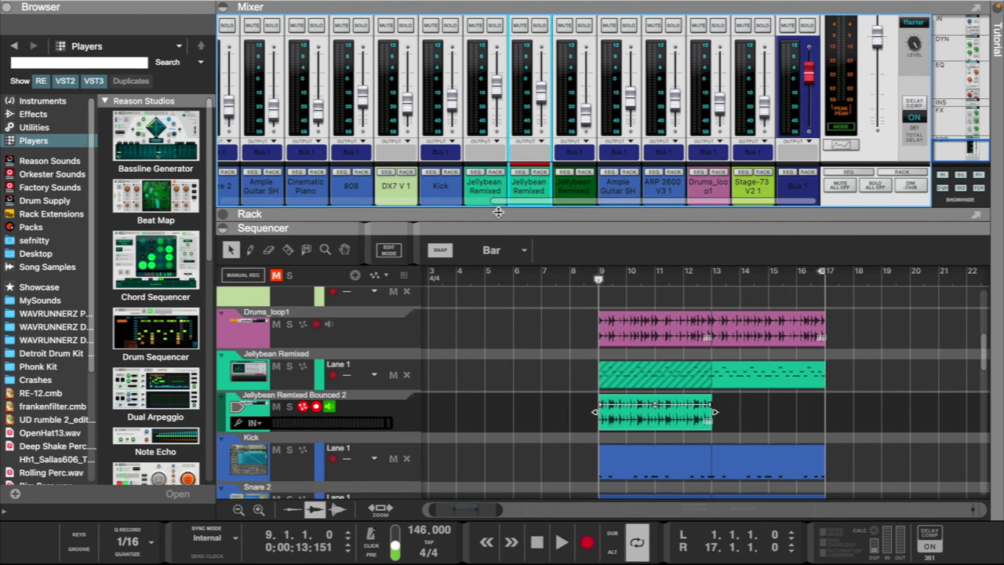
{"action": "left_click_drag", "start_coordinate": [499, 213], "coordinate": [495, 46]}
{"action": "left_click", "coordinate": [342, 416]}
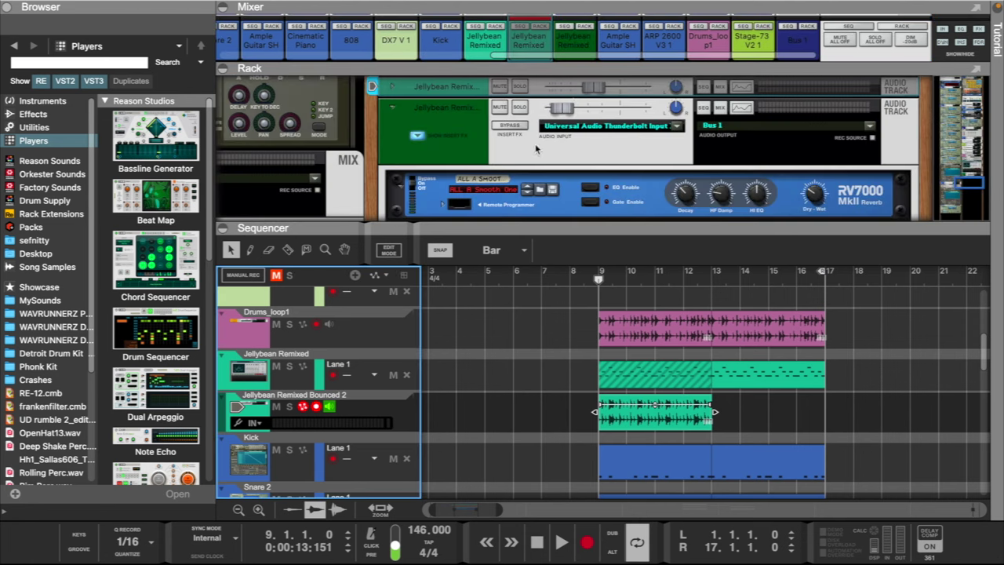
{"action": "key", "text": "space"}
{"action": "left_click_drag", "start_coordinate": [593, 88], "coordinate": [561, 94]}
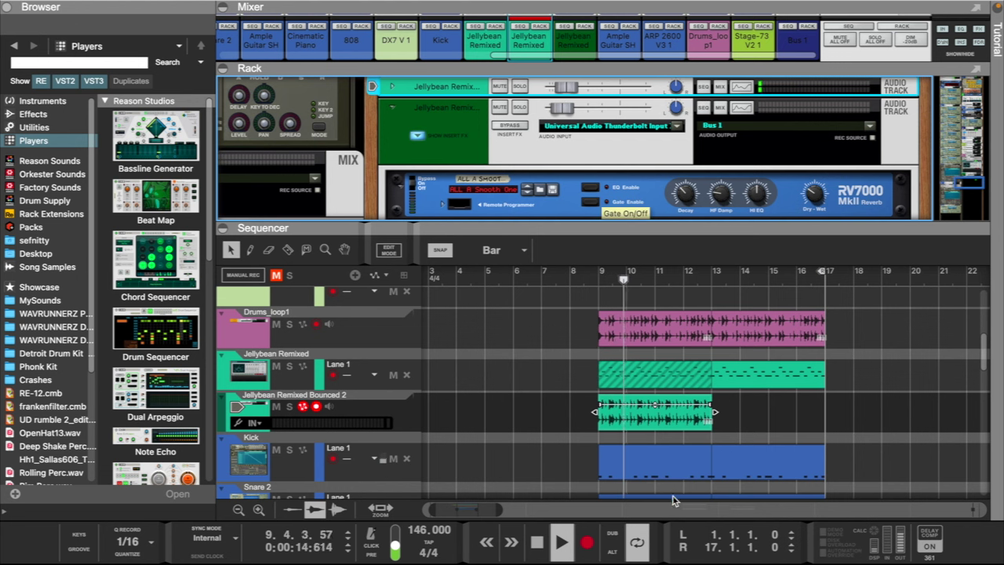
- Solo the Jellybean Remixed Bounced 2 track, transpose its clip by -6 semitones and duplicate it at bar 13
{"action": "left_click", "coordinate": [289, 406]}
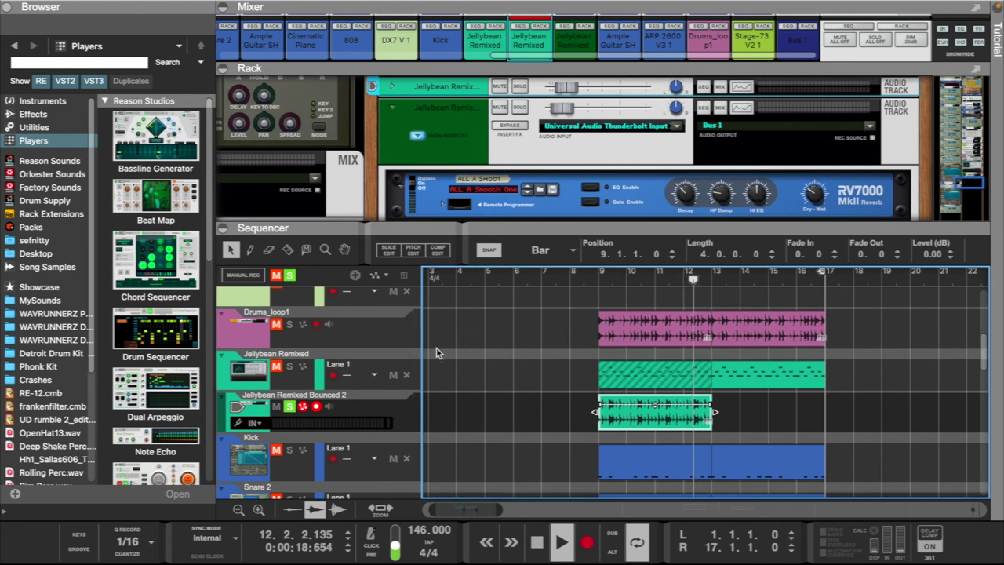
{"action": "left_click_drag", "start_coordinate": [218, 346], "coordinate": [139, 346]}
{"action": "key", "text": "space"}
{"action": "key", "text": "space"}
{"action": "left_click", "coordinate": [593, 417]}
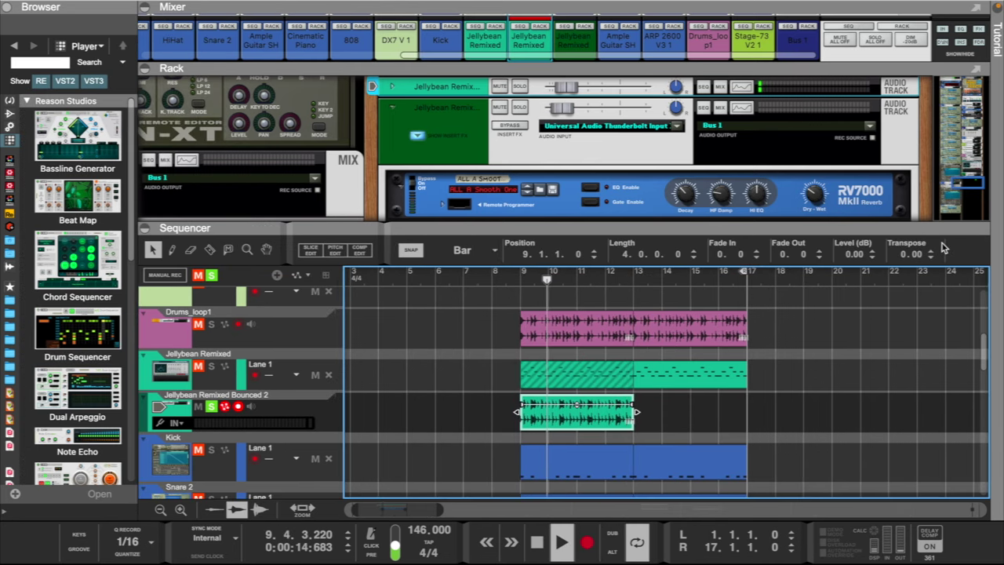
{"action": "left_click", "coordinate": [930, 258]}
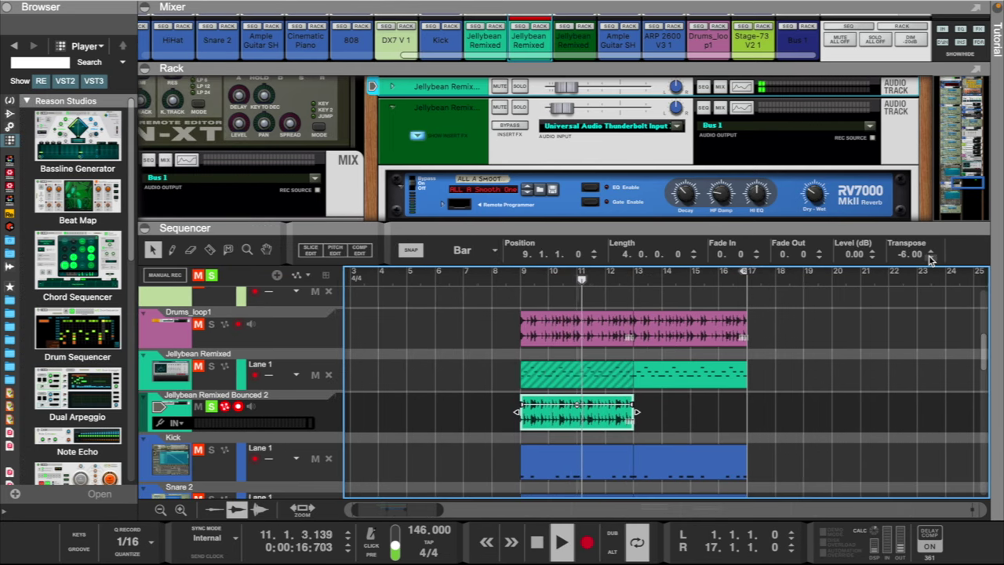
{"action": "key", "text": "ctrl+d"}
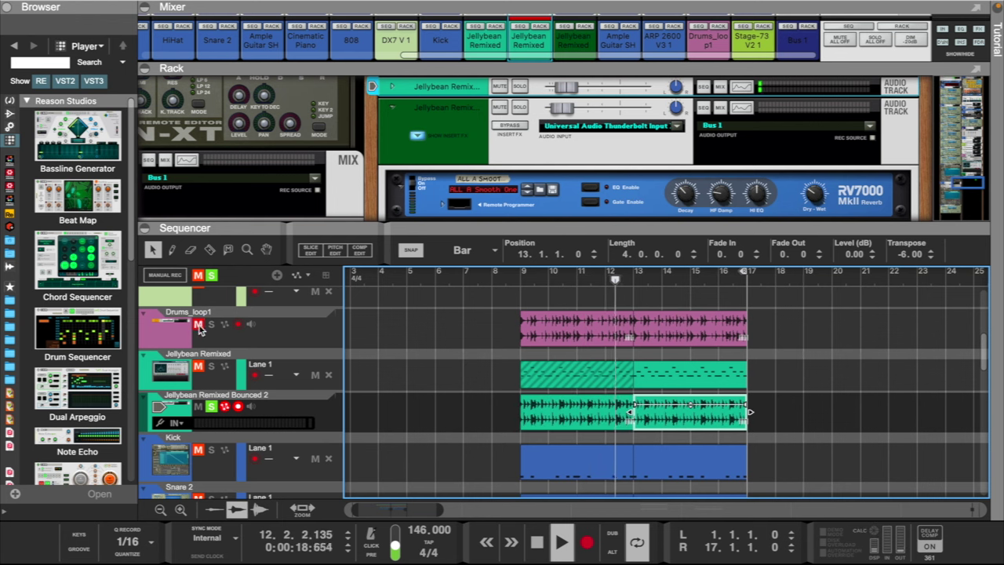
- Clear all solos, mute the Jellybean Remixed note clip at bar 13 and listen from bar 9
{"action": "left_click", "coordinate": [212, 276]}
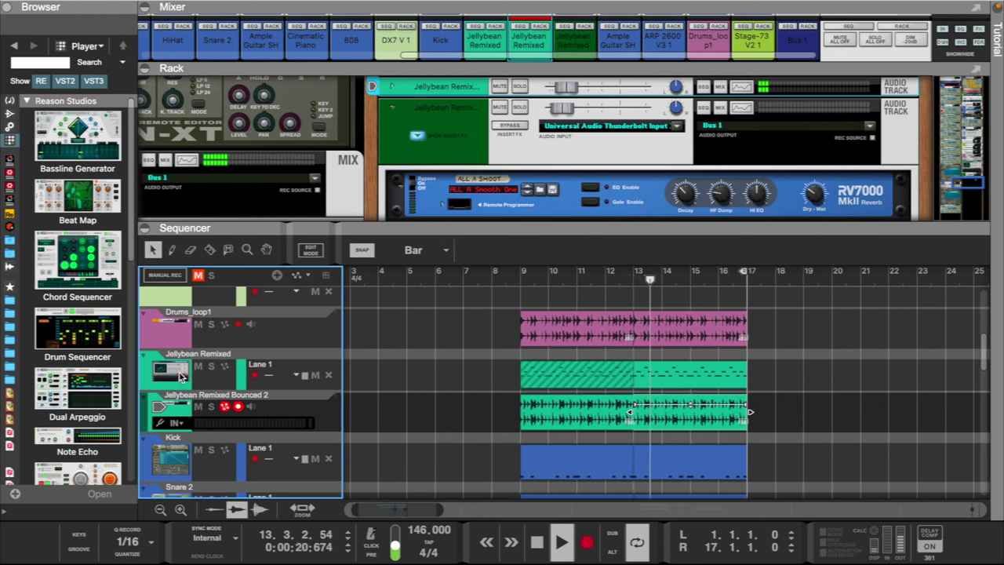
{"action": "left_click", "coordinate": [228, 250]}
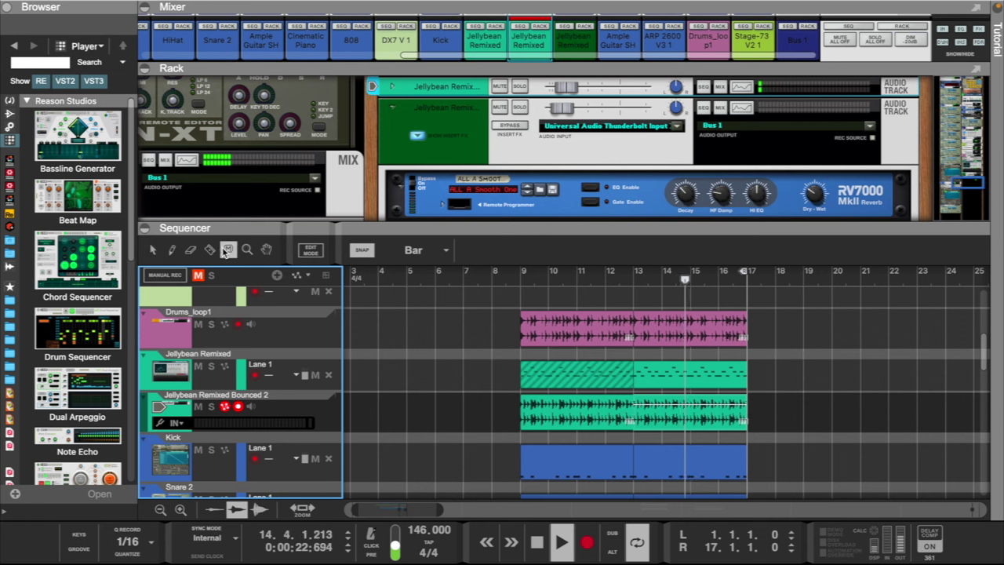
{"action": "left_click", "coordinate": [671, 376]}
{"action": "left_click", "coordinate": [522, 278]}
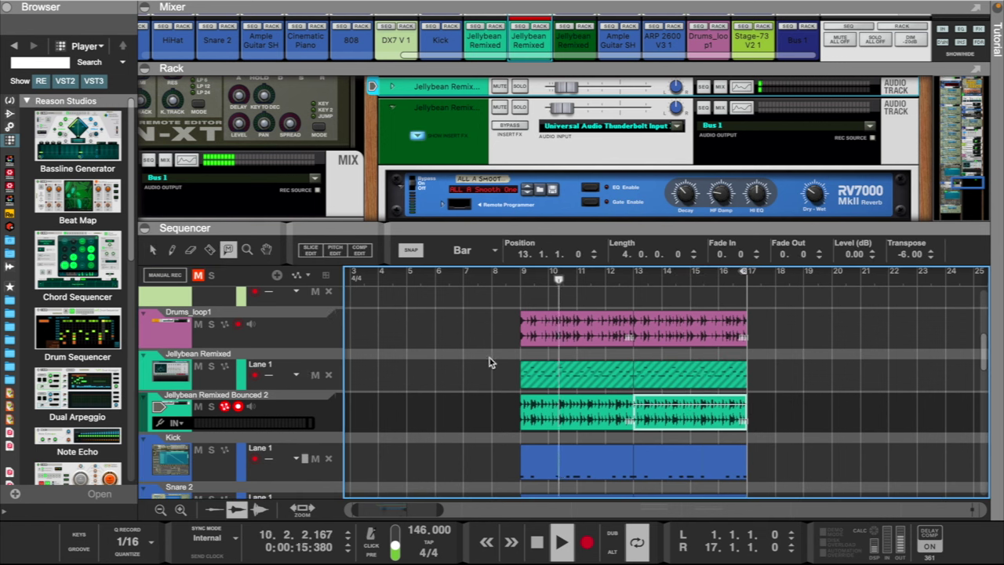
{"action": "left_click", "coordinate": [199, 407]}
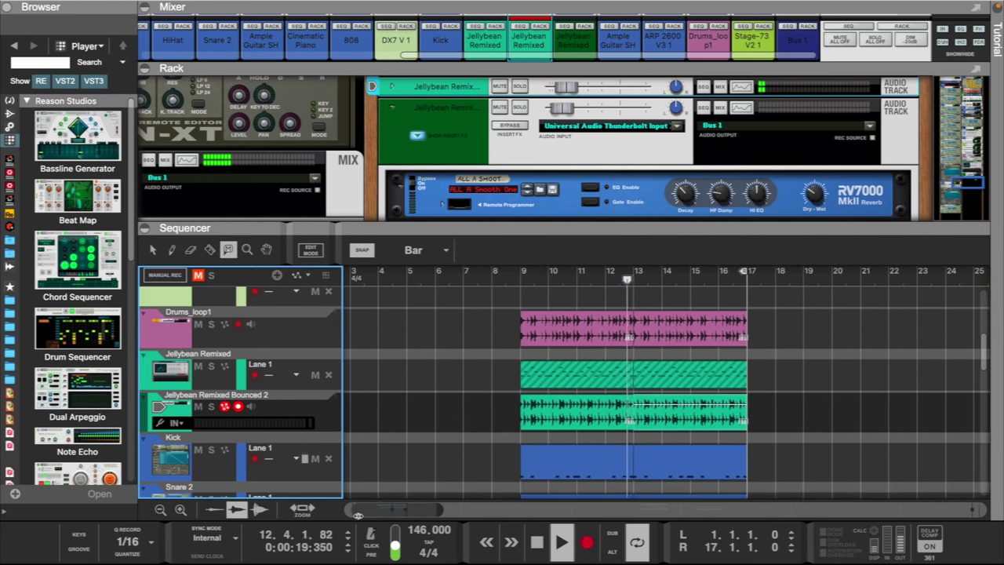
- Trim the start of the Stage-73 V2 1 clip to bar 9 so that it spans eight bars
{"action": "left_click_drag", "start_coordinate": [353, 509], "coordinate": [342, 510]}
{"action": "scroll", "coordinate": [510, 376], "scroll_direction": "up", "scroll_amount": 5}
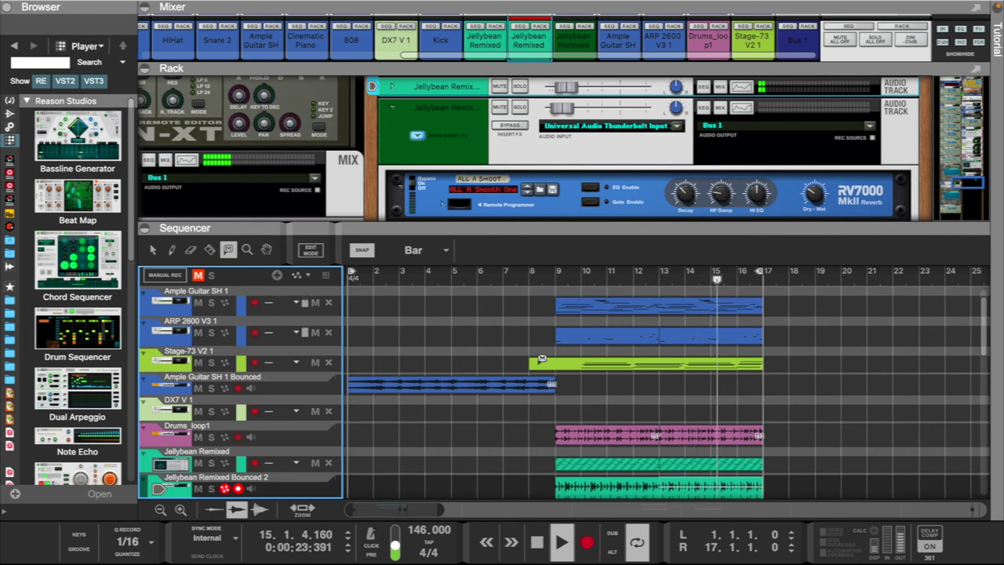
{"action": "left_click", "coordinate": [153, 251]}
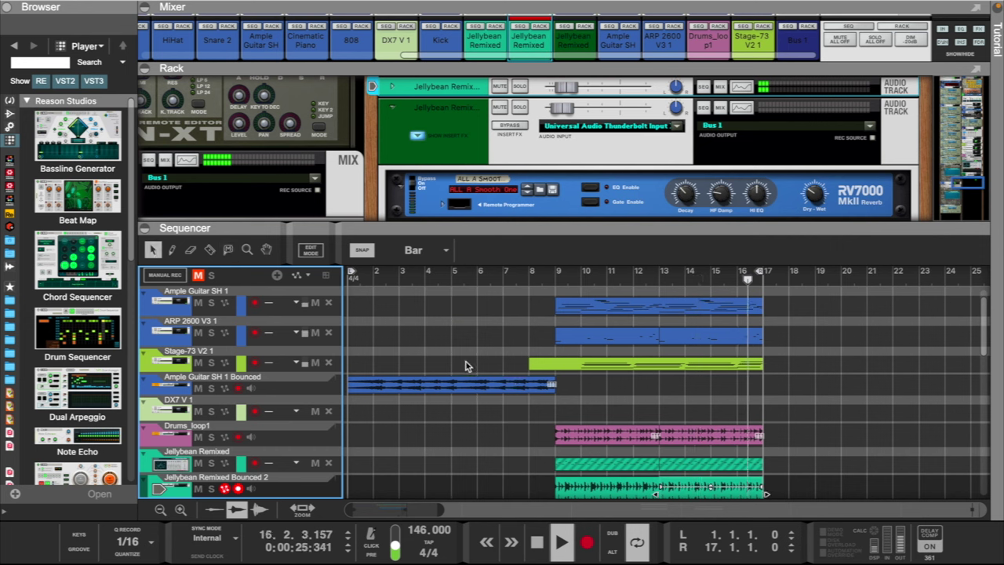
{"action": "left_click", "coordinate": [549, 363]}
{"action": "left_click_drag", "start_coordinate": [526, 363], "coordinate": [552, 364]}
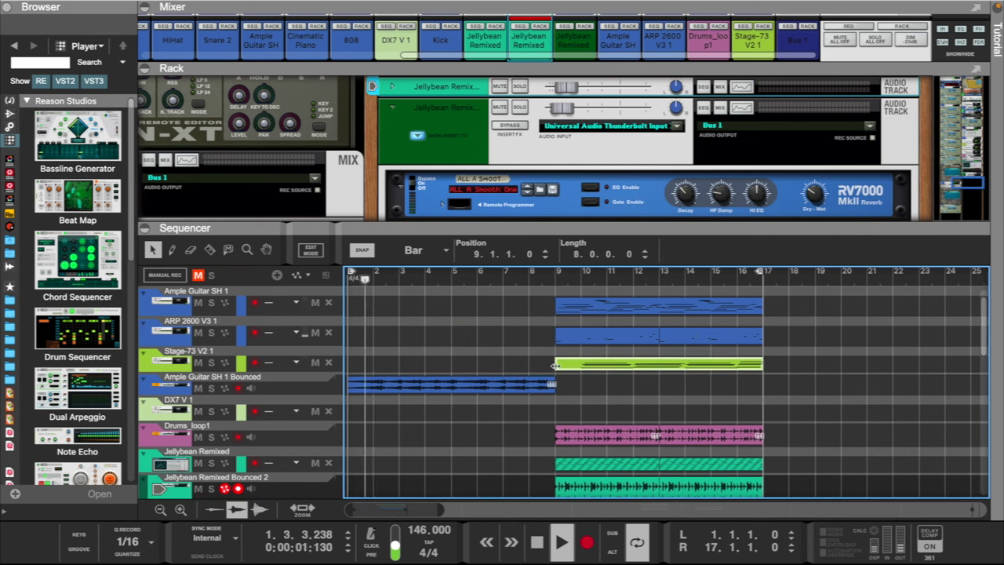
- Create a one-bar clip at bar 1 on the Jellybean Remixed track with a 1/8 note on B2 at 1.1.1
{"action": "scroll", "coordinate": [436, 389], "scroll_direction": "down", "scroll_amount": 1}
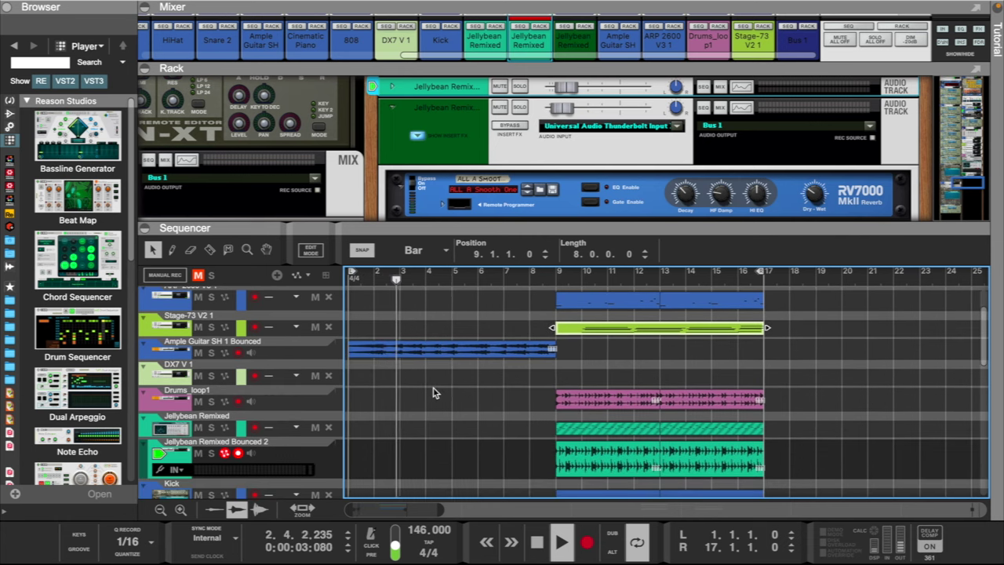
{"action": "left_click", "coordinate": [165, 431]}
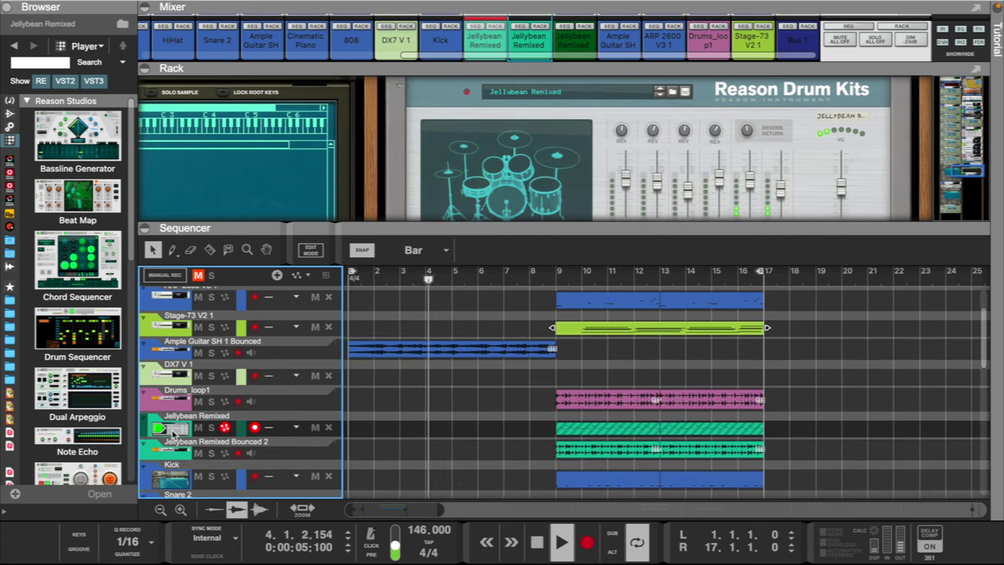
{"action": "double_click", "coordinate": [350, 434]}
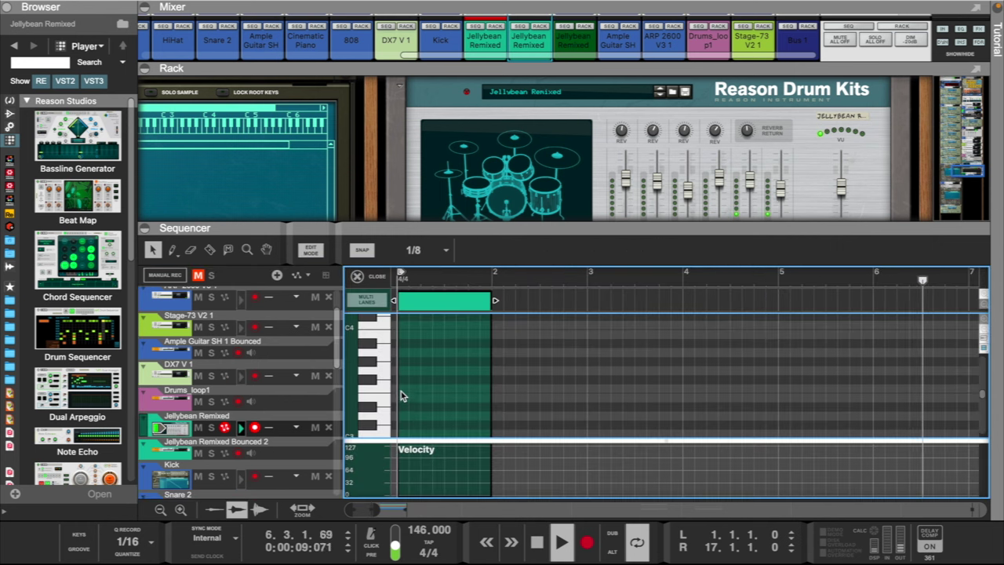
{"action": "scroll", "coordinate": [400, 395], "scroll_direction": "down", "scroll_amount": 3}
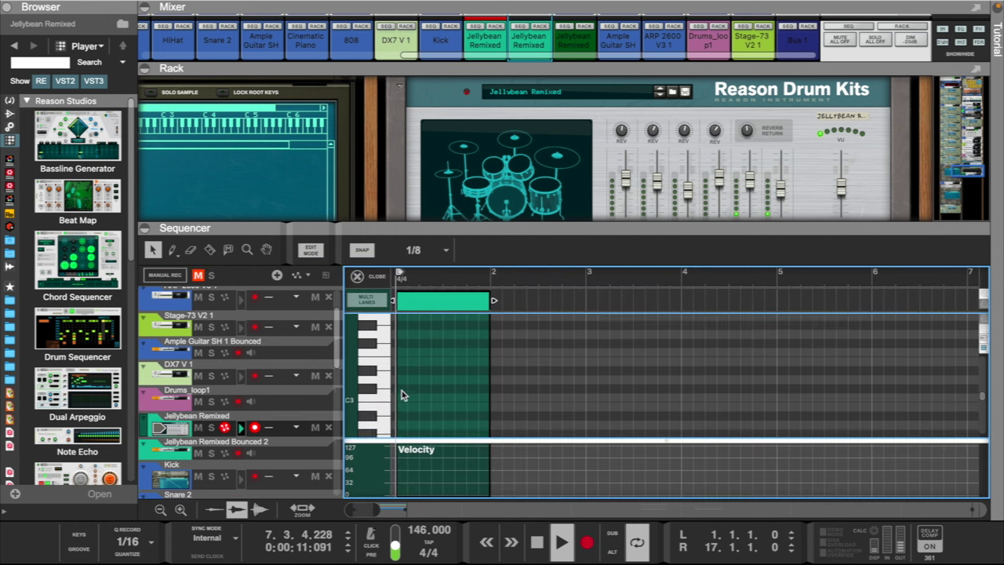
{"action": "scroll", "coordinate": [402, 394], "scroll_direction": "down", "scroll_amount": 2}
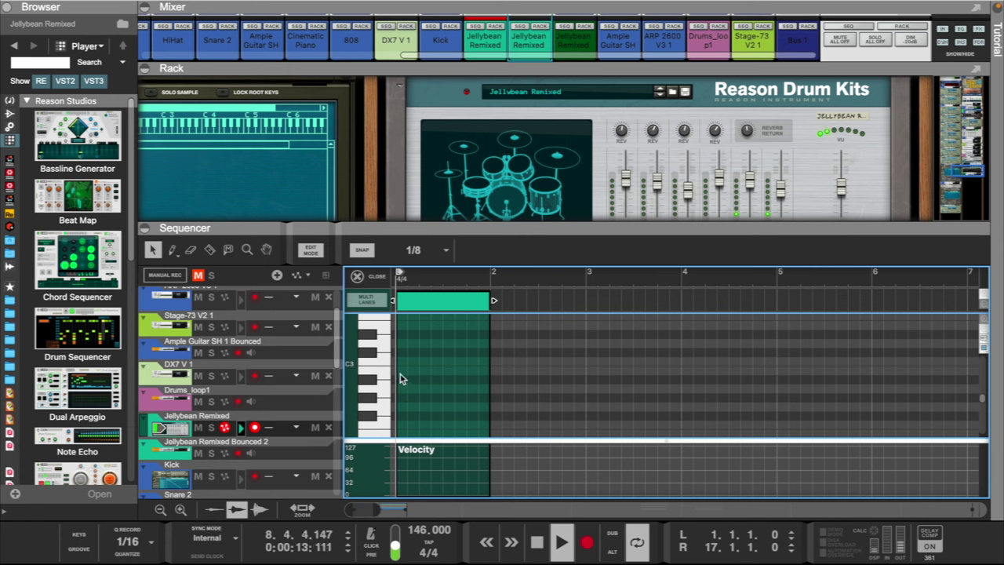
{"action": "left_click", "coordinate": [400, 375]}
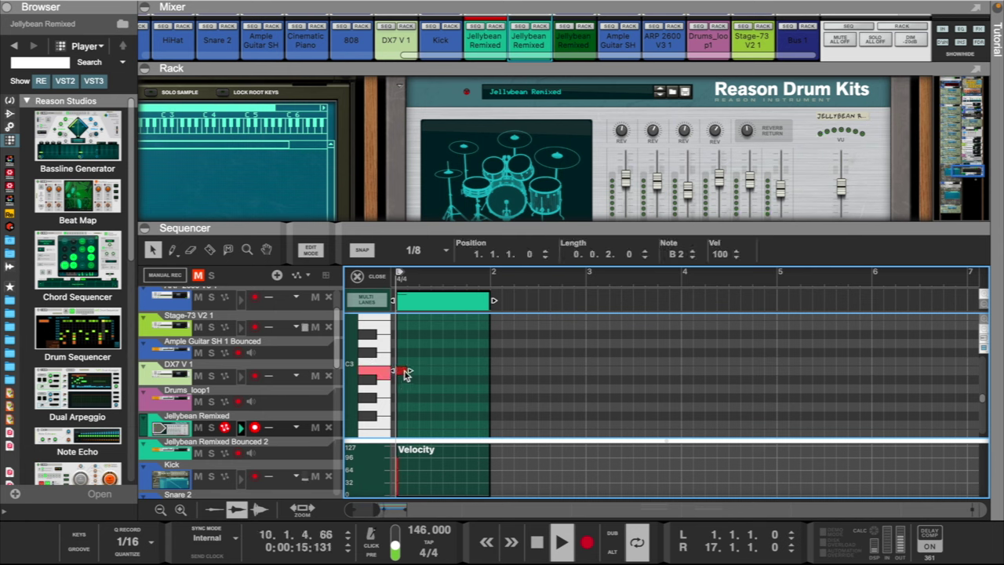
{"action": "left_click", "coordinate": [173, 251]}
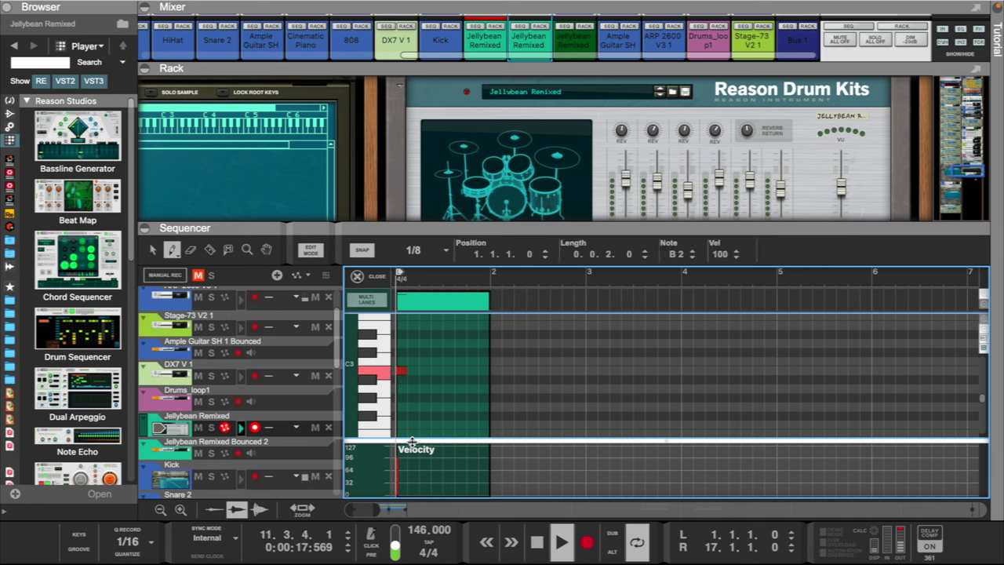
{"action": "left_click", "coordinate": [376, 276]}
{"action": "key", "text": "q"}
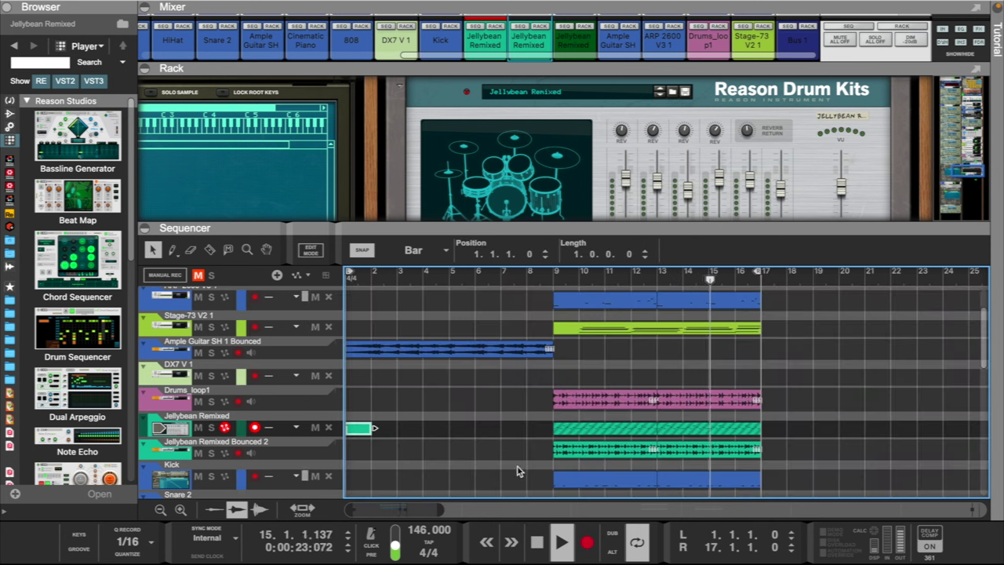
- Add a note lane to Jellybean Remixed, copy the bar 1 clip into it at bars 9 and 13, and select a cymbal on the drum kit
{"action": "left_click", "coordinate": [613, 532]}
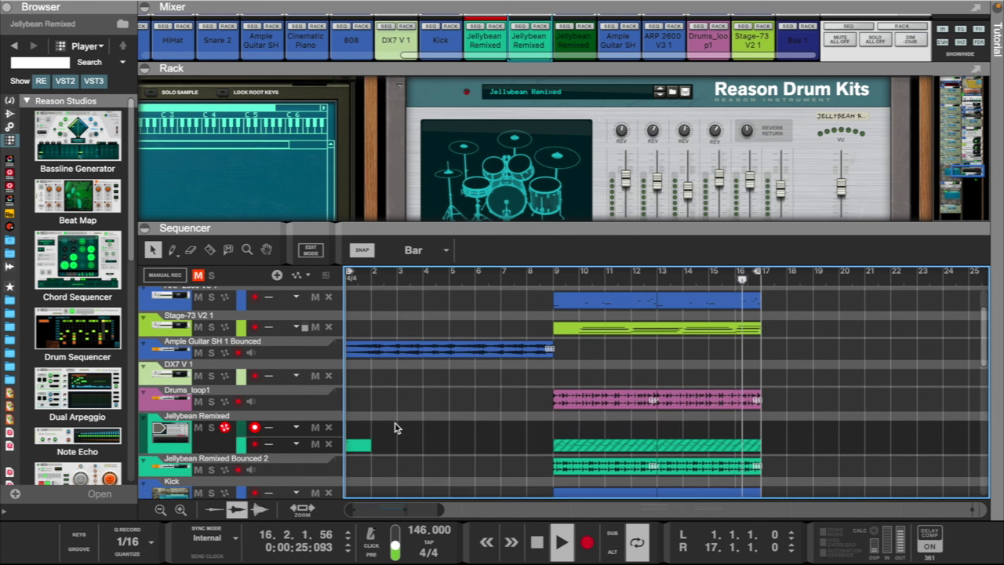
{"action": "left_click_drag", "start_coordinate": [359, 447], "coordinate": [674, 433]}
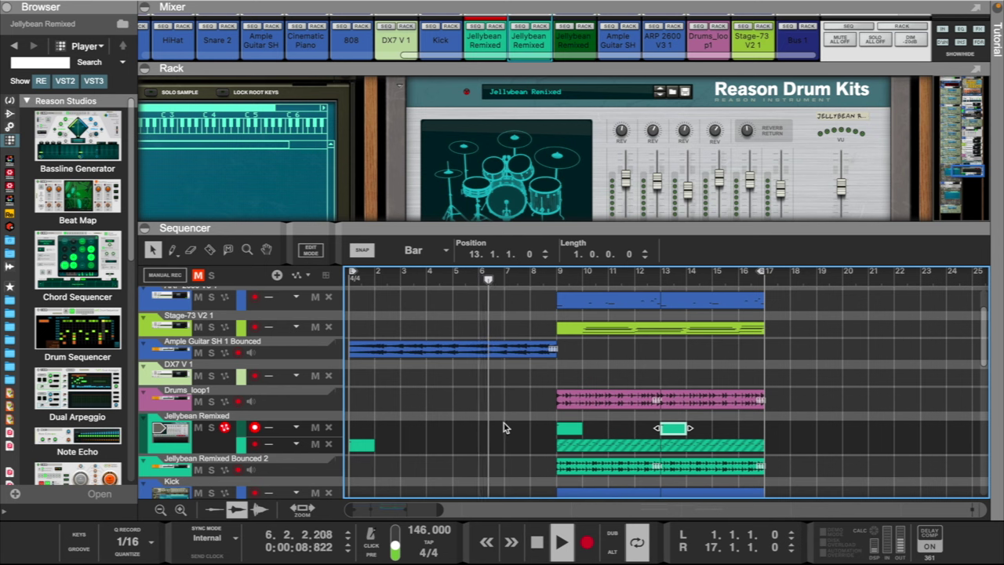
{"action": "left_click", "coordinate": [454, 180]}
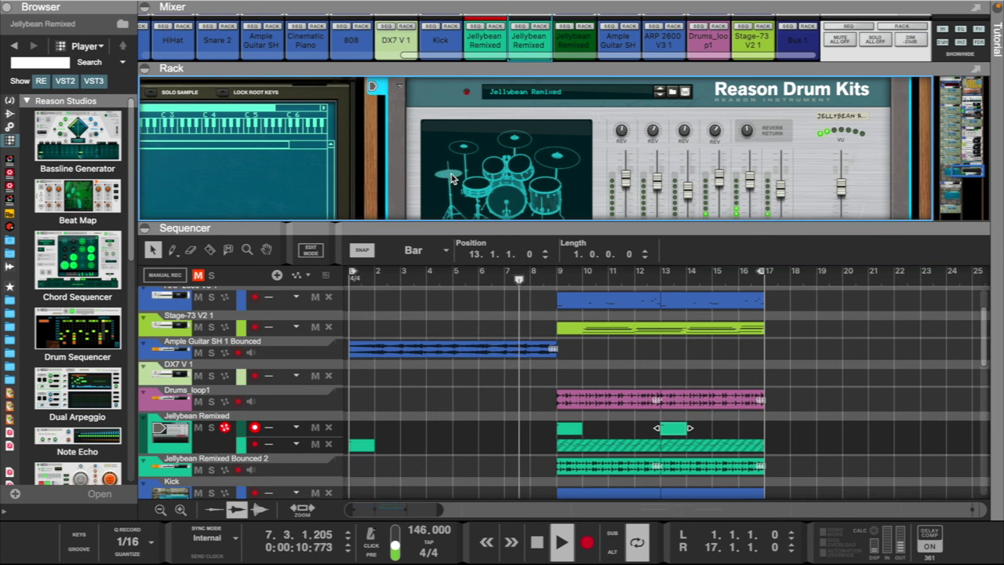
- Move the left loop locator to bar 9 and enlarge the sequencer around the loop from bar 9 to 17
{"action": "scroll", "coordinate": [537, 439], "scroll_direction": "down", "scroll_amount": 1}
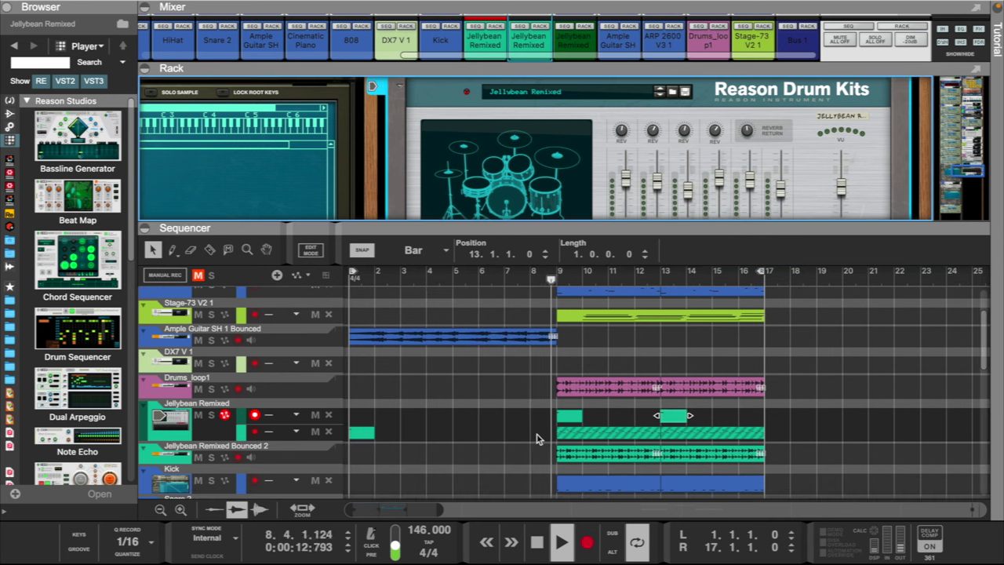
{"action": "left_click_drag", "start_coordinate": [558, 67], "coordinate": [547, 339]}
{"action": "left_click_drag", "start_coordinate": [353, 396], "coordinate": [559, 395]}
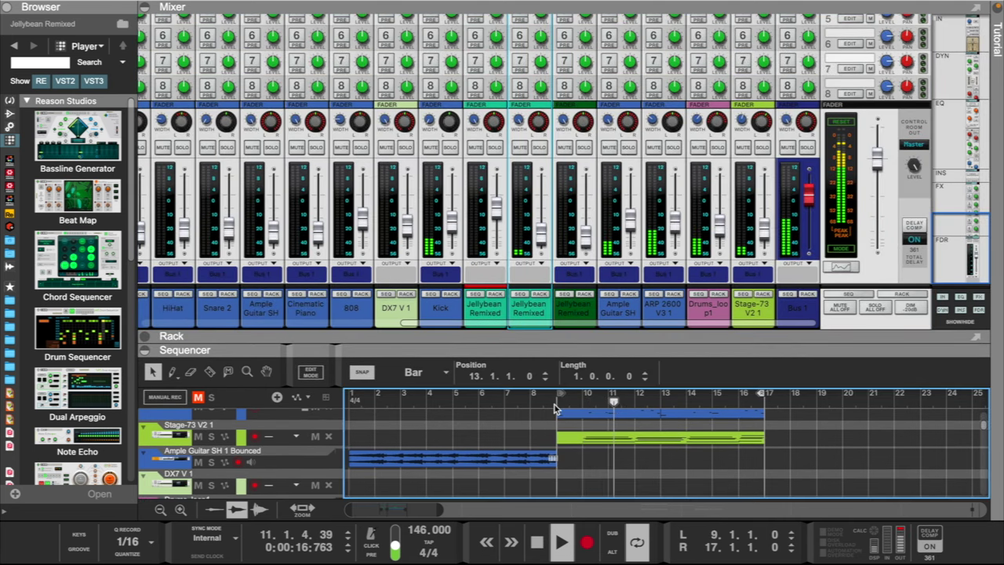
{"action": "left_click_drag", "start_coordinate": [573, 342], "coordinate": [572, 107]}
{"action": "left_click_drag", "start_coordinate": [442, 508], "coordinate": [422, 507]}
{"action": "scroll", "coordinate": [588, 395], "scroll_direction": "right", "scroll_amount": 6}
{"action": "scroll", "coordinate": [589, 395], "scroll_direction": "up", "scroll_amount": 1}
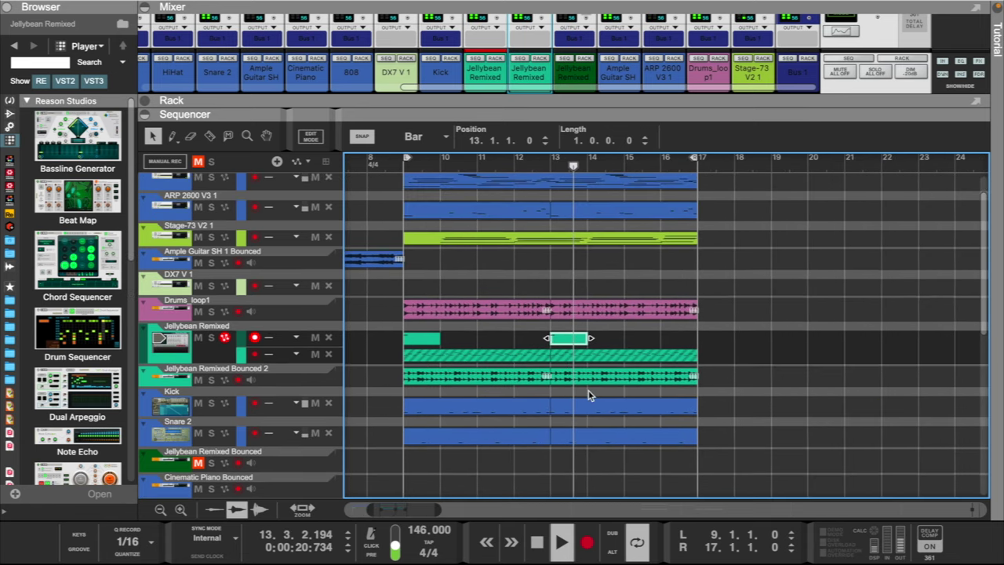
- Remove the Jellybean Remixed cymbal clip at bar 13 and duplicate the Ample Guitar SH 1 clip to bar 17
{"action": "scroll", "coordinate": [573, 326], "scroll_direction": "up", "scroll_amount": 1}
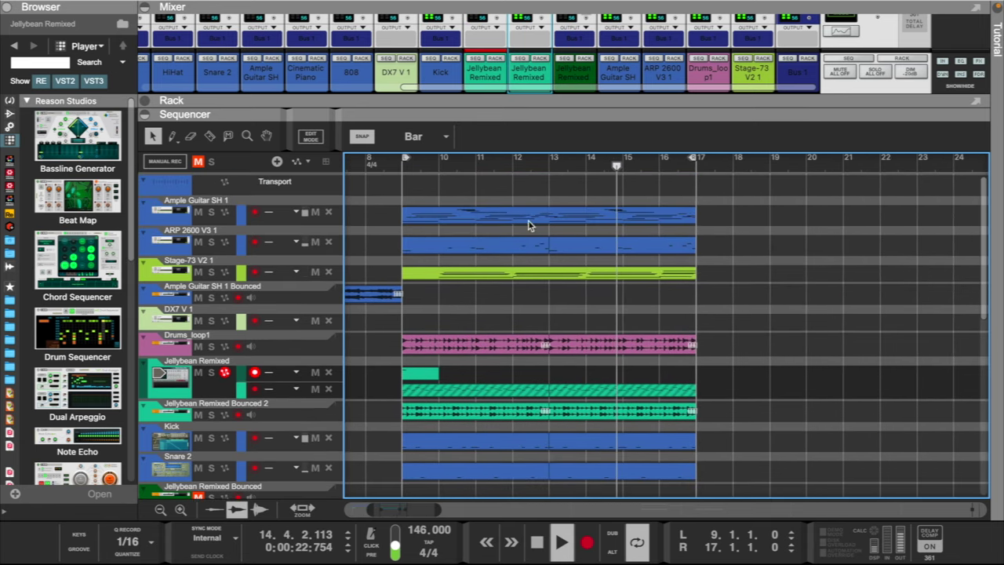
{"action": "left_click", "coordinate": [526, 211]}
{"action": "key", "text": "ctrl+d"}
- Delete the upper melody notes from the Ample Guitar SH 1 clip at bar 17 and leave clip editing
{"action": "double_click", "coordinate": [710, 218]}
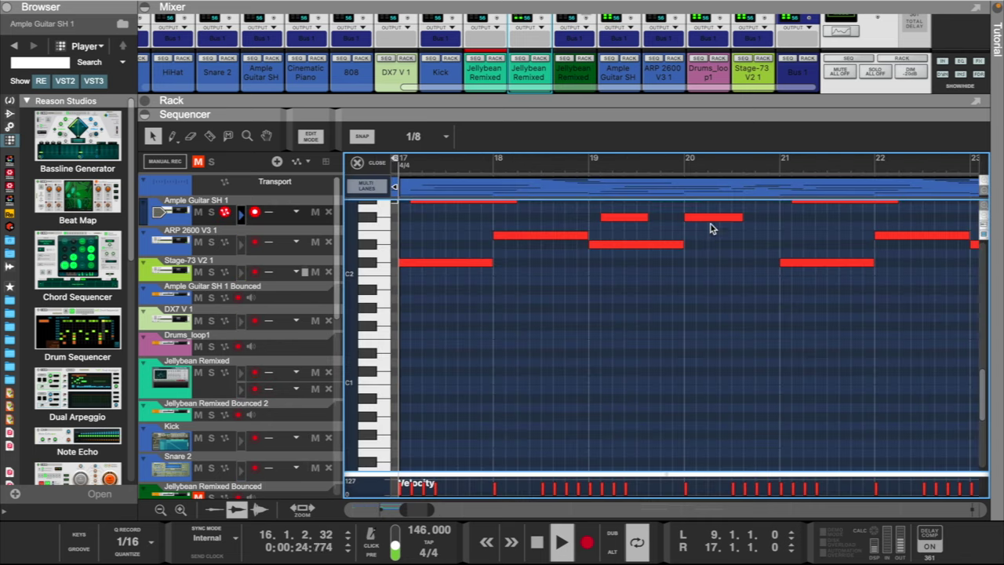
{"action": "left_click_drag", "start_coordinate": [430, 509], "coordinate": [453, 509]}
{"action": "scroll", "coordinate": [505, 345], "scroll_direction": "up", "scroll_amount": 5}
{"action": "left_click_drag", "start_coordinate": [714, 361], "coordinate": [712, 362]}
{"action": "key", "text": "Delete"}
{"action": "left_click", "coordinate": [357, 162]}
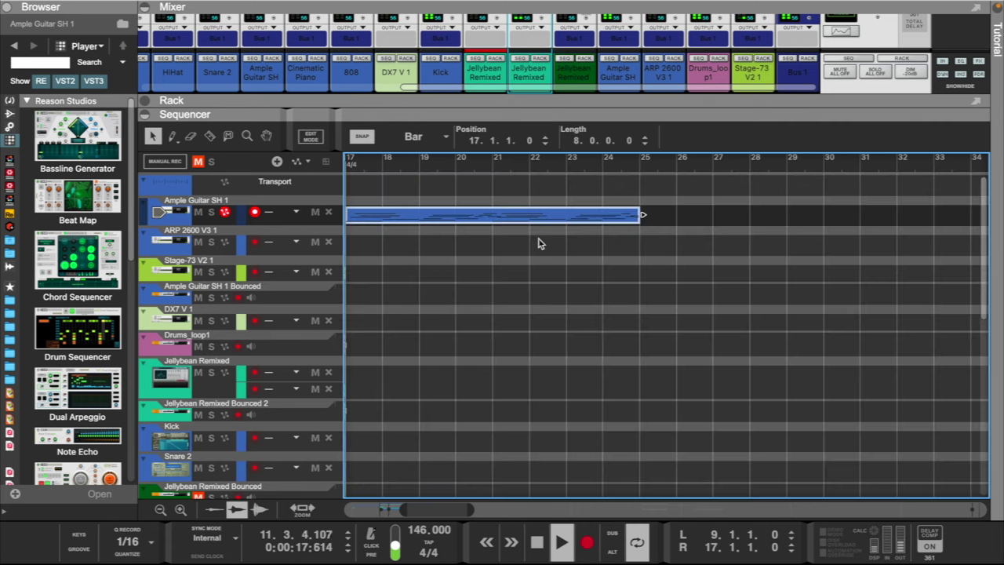
- Duplicate the Drums_loop1, Jellybean Remixed, Jellybean Remixed Bounced 2, Kick and Snare 2 clips from bars 9–17 to bar 17
{"action": "scroll", "coordinate": [539, 244], "scroll_direction": "left", "scroll_amount": 7}
{"action": "scroll", "coordinate": [557, 251], "scroll_direction": "left", "scroll_amount": 1}
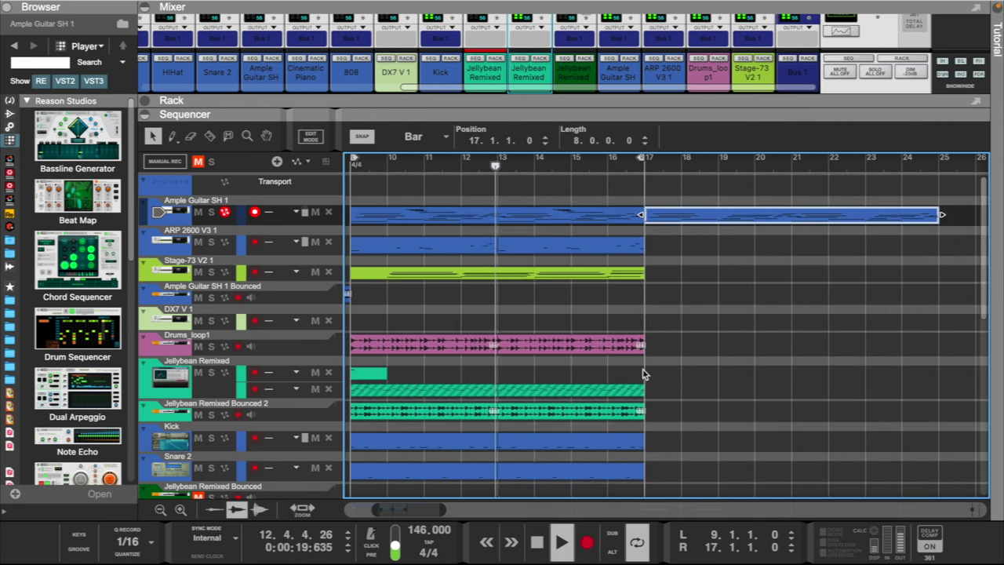
{"action": "scroll", "coordinate": [668, 366], "scroll_direction": "down", "scroll_amount": 1}
{"action": "left_click_drag", "start_coordinate": [688, 300], "coordinate": [376, 476]}
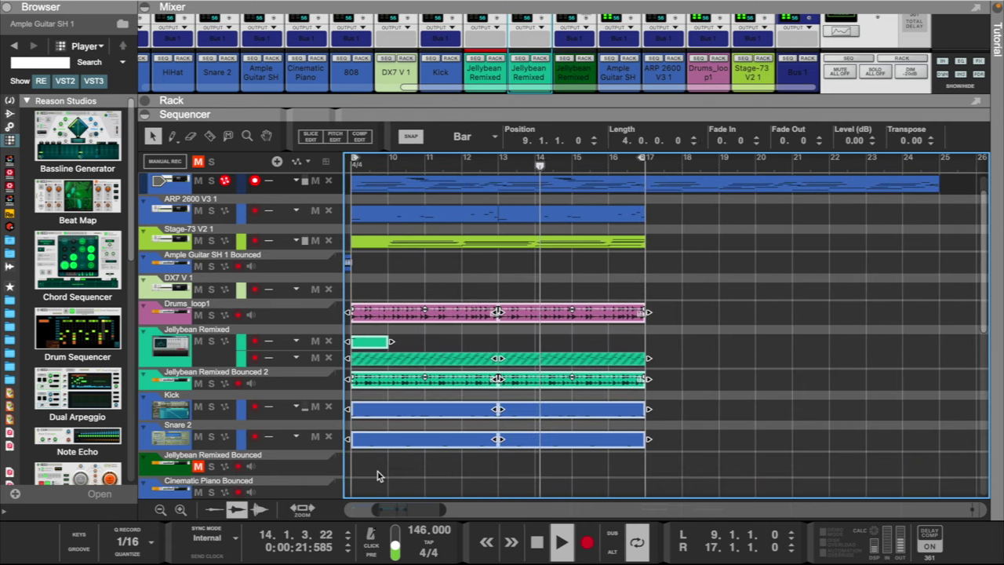
{"action": "key", "text": "ctrl+d"}
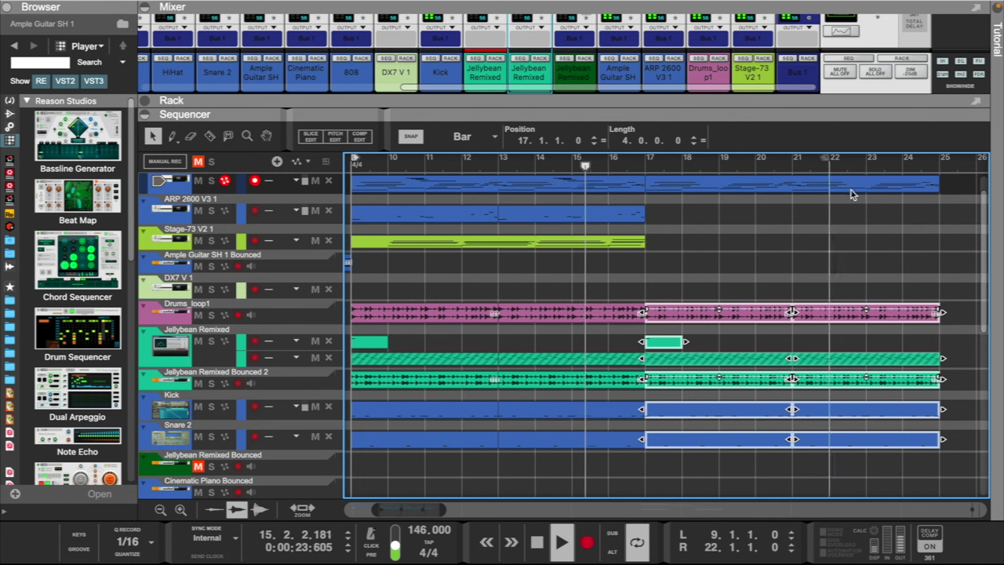
- Delete the Jellybean Remixed Bounced 2 clips between bars 17 and 25 and set the loop to bars 17–25
{"action": "left_click", "coordinate": [717, 248]}
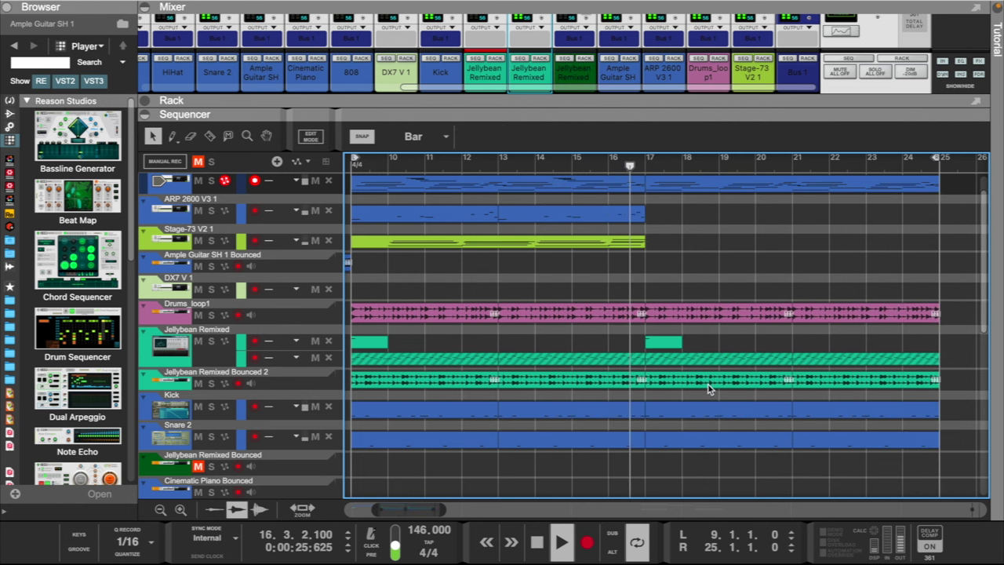
{"action": "left_click", "coordinate": [766, 384]}
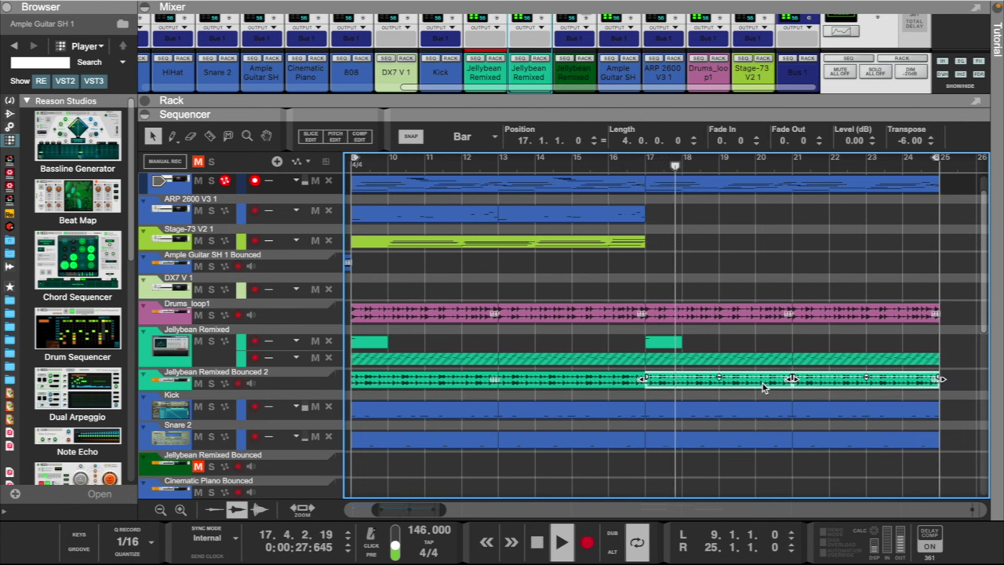
{"action": "key", "text": "Delete"}
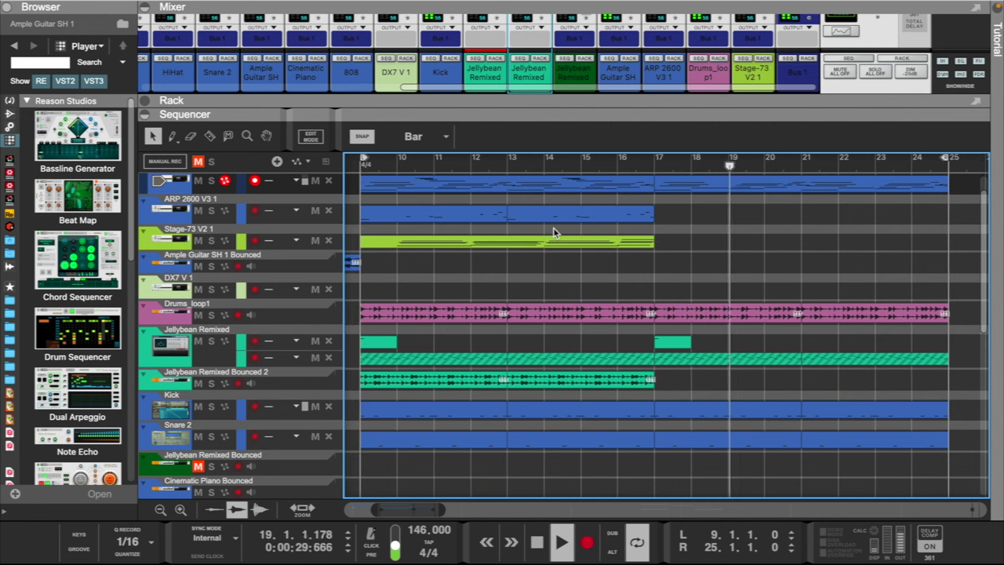
{"action": "scroll", "coordinate": [554, 233], "scroll_direction": "up", "scroll_amount": 1}
{"action": "left_click_drag", "start_coordinate": [354, 159], "coordinate": [647, 200]}
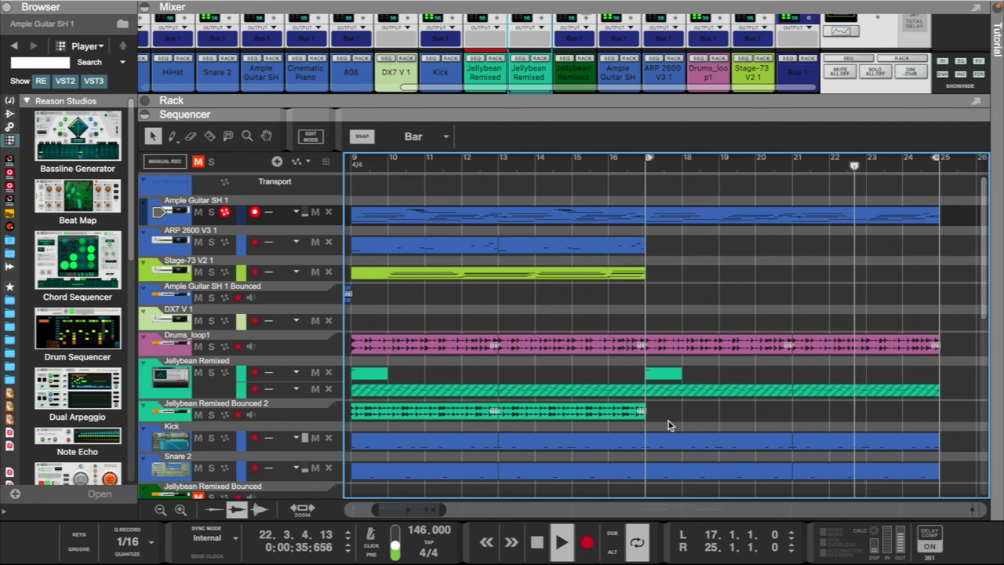
- Duplicate the ARP 2600 V3 1 clip to bars 17 and 21, and enlarge the mixer area
{"action": "scroll", "coordinate": [643, 420], "scroll_direction": "down", "scroll_amount": 1}
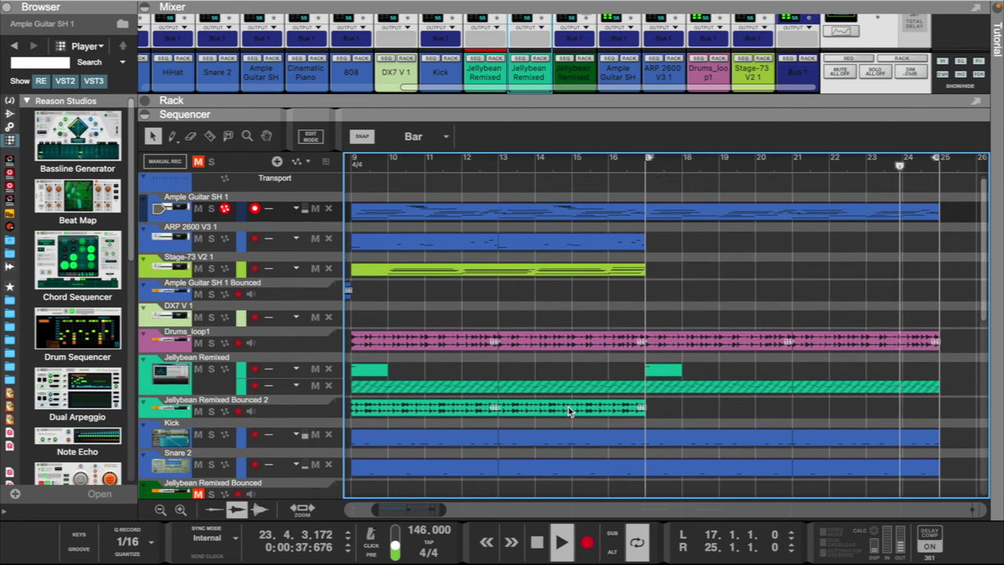
{"action": "left_click", "coordinate": [549, 242]}
{"action": "key", "text": "ctrl+d"}
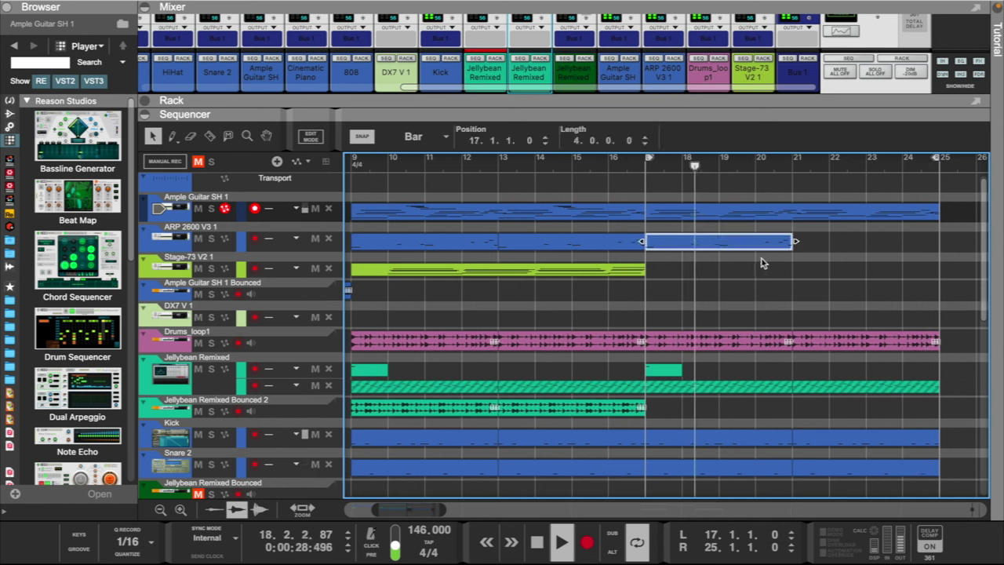
{"action": "key", "text": "ctrl+d"}
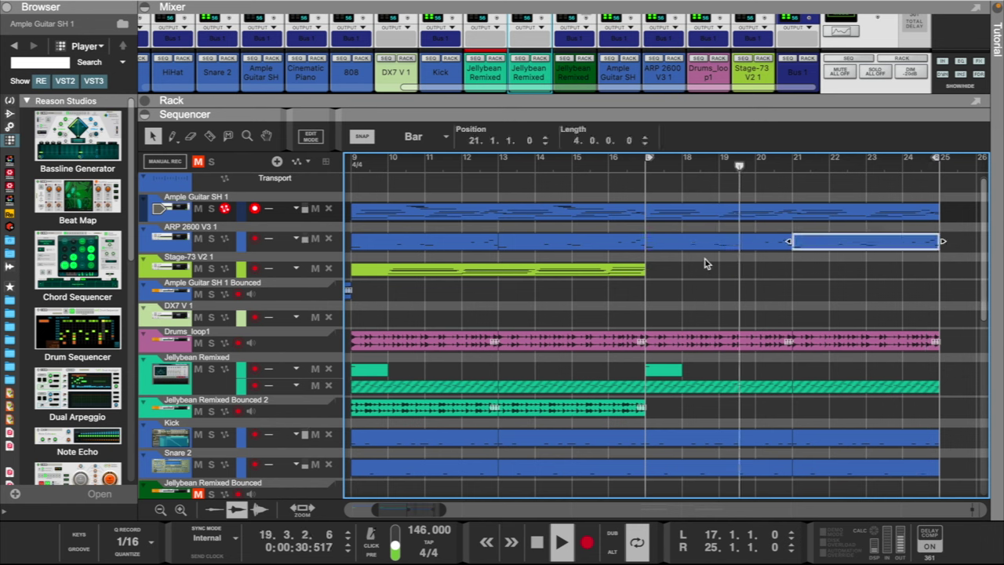
{"action": "left_click_drag", "start_coordinate": [652, 102], "coordinate": [652, 124]}
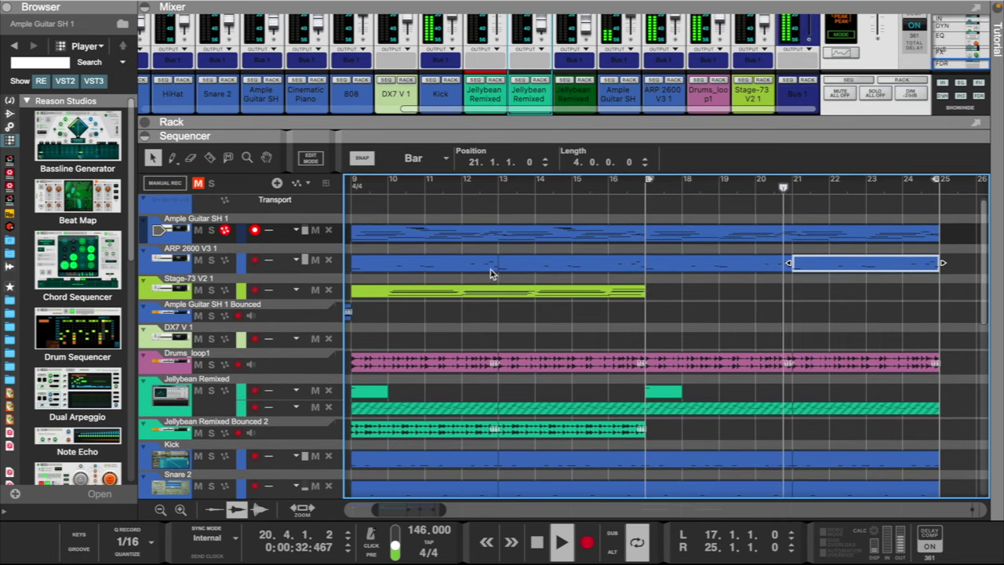
- Set the loop to span bars 1 to 17 and play the arrangement from bar 1
{"action": "left_click_drag", "start_coordinate": [651, 182], "coordinate": [369, 233]}
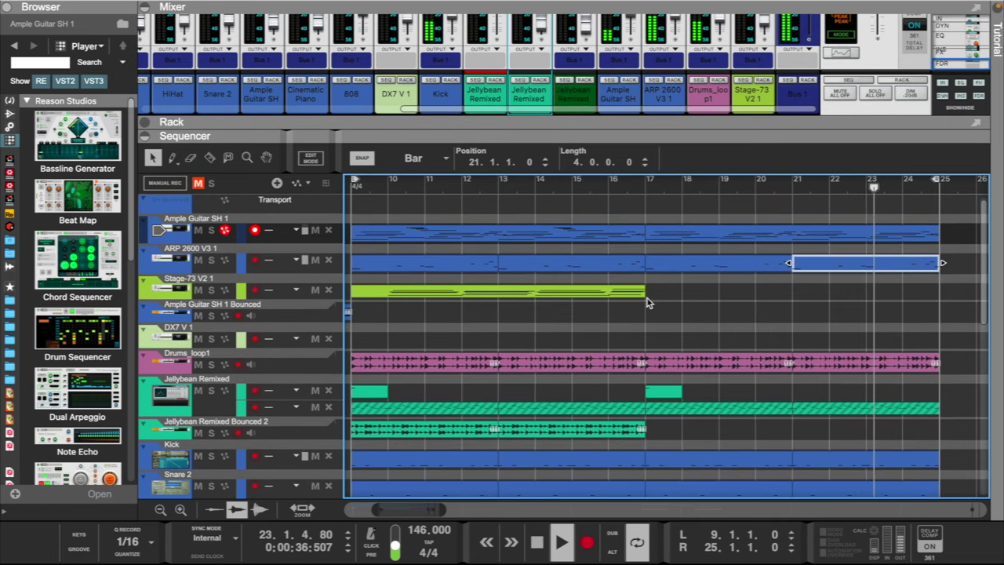
{"action": "scroll", "coordinate": [646, 299], "scroll_direction": "left", "scroll_amount": 1}
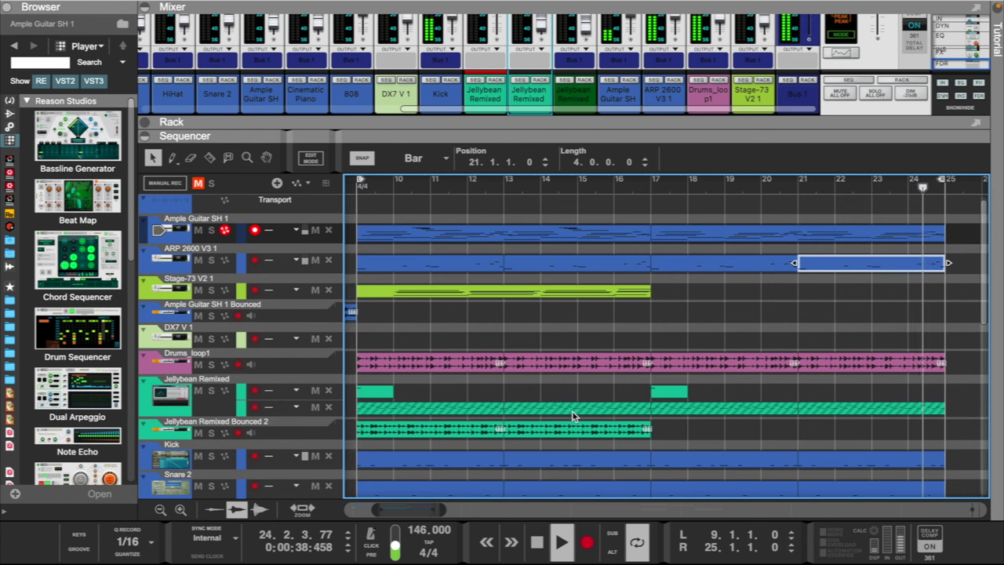
{"action": "scroll", "coordinate": [493, 323], "scroll_direction": "up", "scroll_amount": 1}
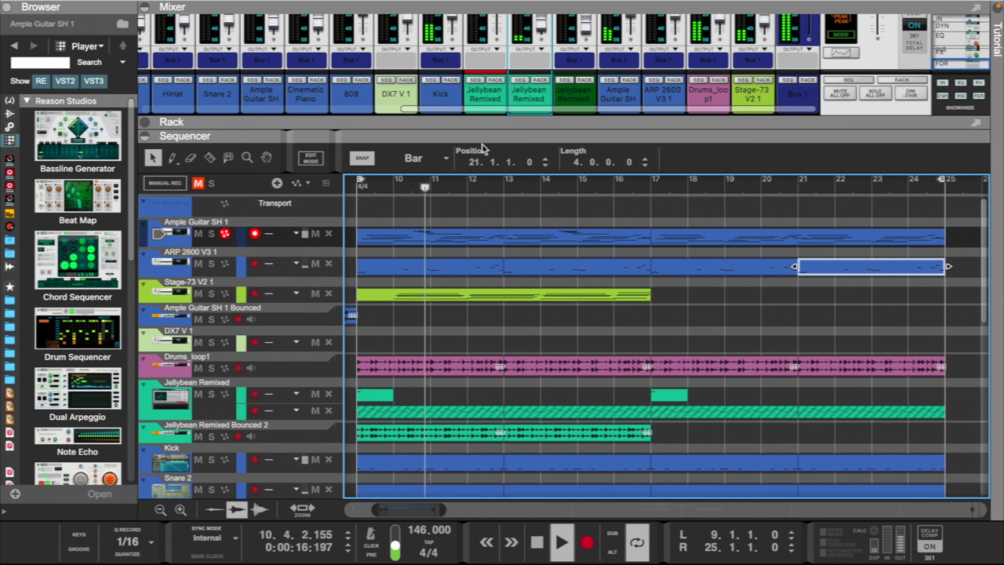
{"action": "scroll", "coordinate": [424, 330], "scroll_direction": "left", "scroll_amount": 2}
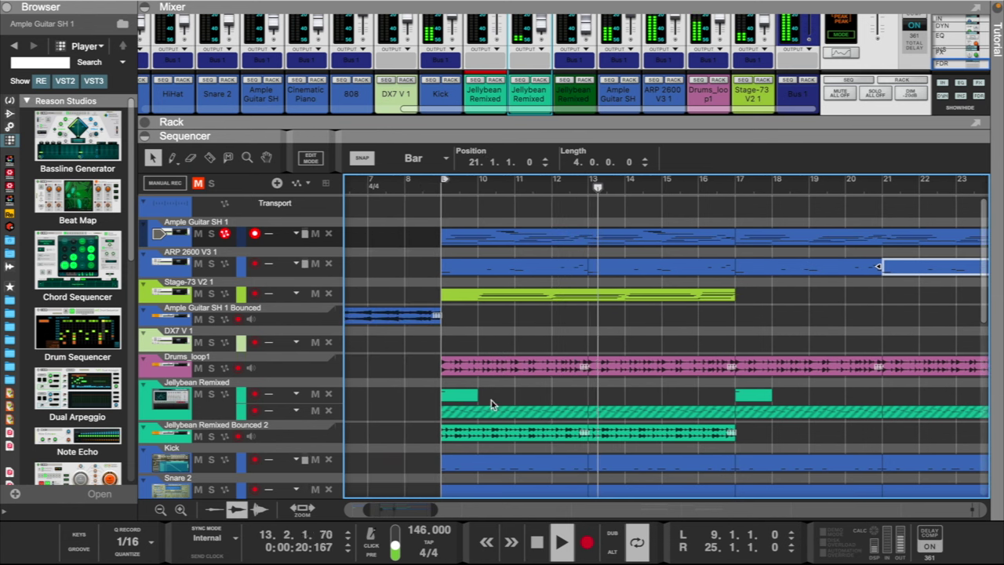
{"action": "left_click_drag", "start_coordinate": [433, 510], "coordinate": [466, 510]}
{"action": "left_click_drag", "start_coordinate": [785, 180], "coordinate": [596, 222]}
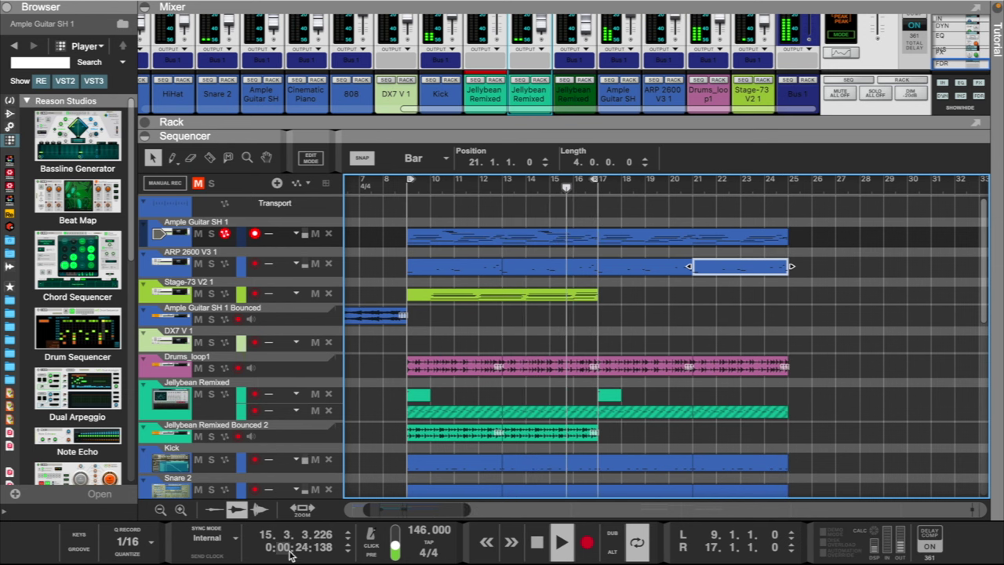
{"action": "left_click_drag", "start_coordinate": [365, 511], "coordinate": [338, 510]}
{"action": "left_click", "coordinate": [351, 187]}
{"action": "left_click_drag", "start_coordinate": [497, 182], "coordinate": [352, 182]}
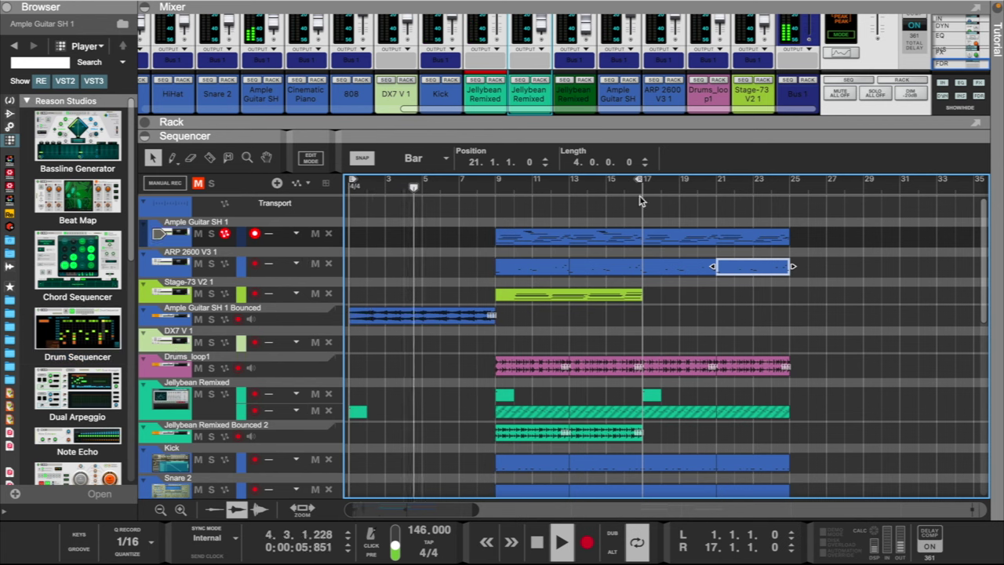
- Move all the clips between bars 17 and 25 eight bars later so they start at bar 25
{"action": "left_click_drag", "start_coordinate": [650, 221], "coordinate": [728, 477]}
{"action": "left_click_drag", "start_coordinate": [665, 433], "coordinate": [811, 431]}
{"action": "left_click_drag", "start_coordinate": [478, 511], "coordinate": [559, 511]}
- Duplicate all the clips of bars 9–17 to bar 17 and move the right loop locator to bar 33
{"action": "scroll", "coordinate": [511, 236], "scroll_direction": "up", "scroll_amount": 3}
{"action": "left_click_drag", "start_coordinate": [441, 221], "coordinate": [520, 507]}
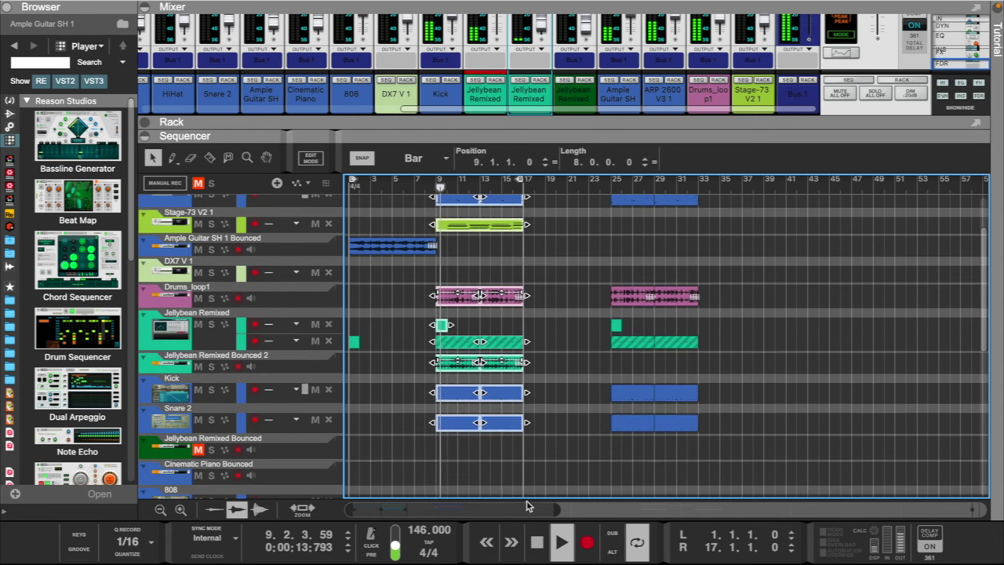
{"action": "key", "text": "ctrl+d"}
{"action": "left_click_drag", "start_coordinate": [517, 182], "coordinate": [694, 182]}
- Duplicate all the clips of bars 25–33 to bar 33 and move the right loop locator to bar 41
{"action": "scroll", "coordinate": [581, 284], "scroll_direction": "up", "scroll_amount": 3}
{"action": "left_click_drag", "start_coordinate": [621, 228], "coordinate": [694, 499]}
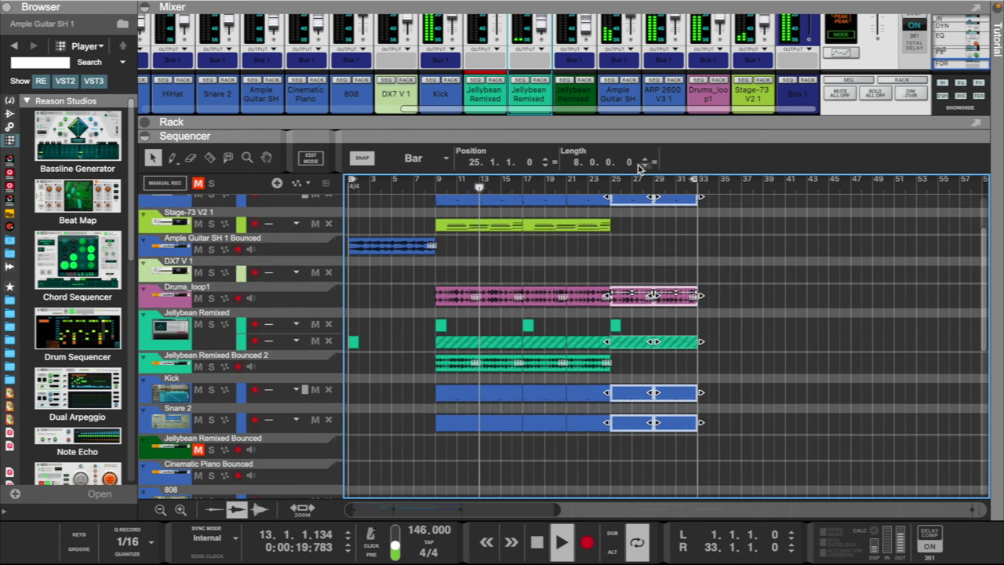
{"action": "scroll", "coordinate": [626, 218], "scroll_direction": "up", "scroll_amount": 3}
{"action": "left_click_drag", "start_coordinate": [614, 205], "coordinate": [722, 498]}
{"action": "key", "text": "ctrl+d"}
{"action": "left_click_drag", "start_coordinate": [696, 181], "coordinate": [788, 195]}
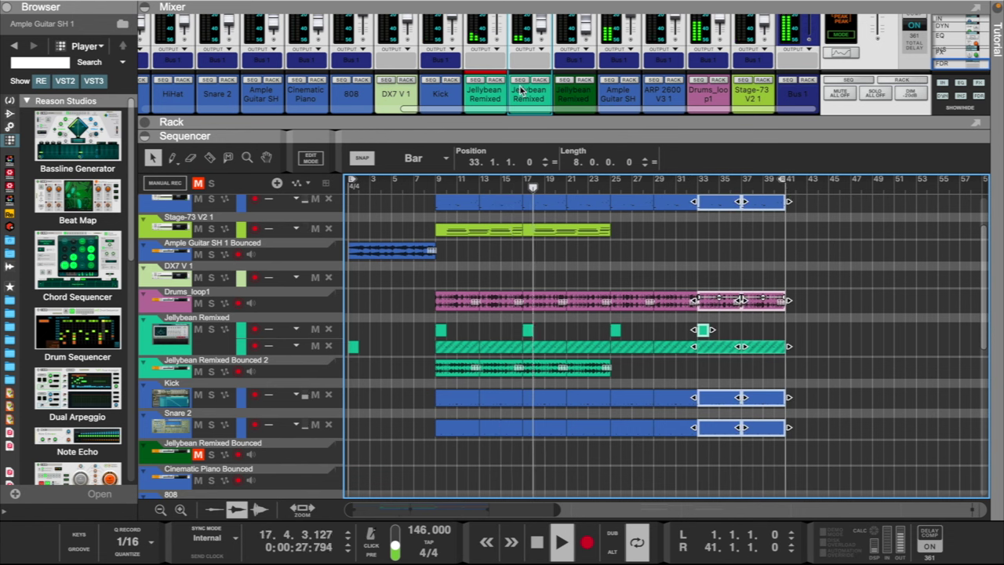
- Reveal the rack above the sequencer and delete the two ARP 2600 V3 1 clips between bars 25 and 33
{"action": "left_click_drag", "start_coordinate": [524, 110], "coordinate": [545, 68]}
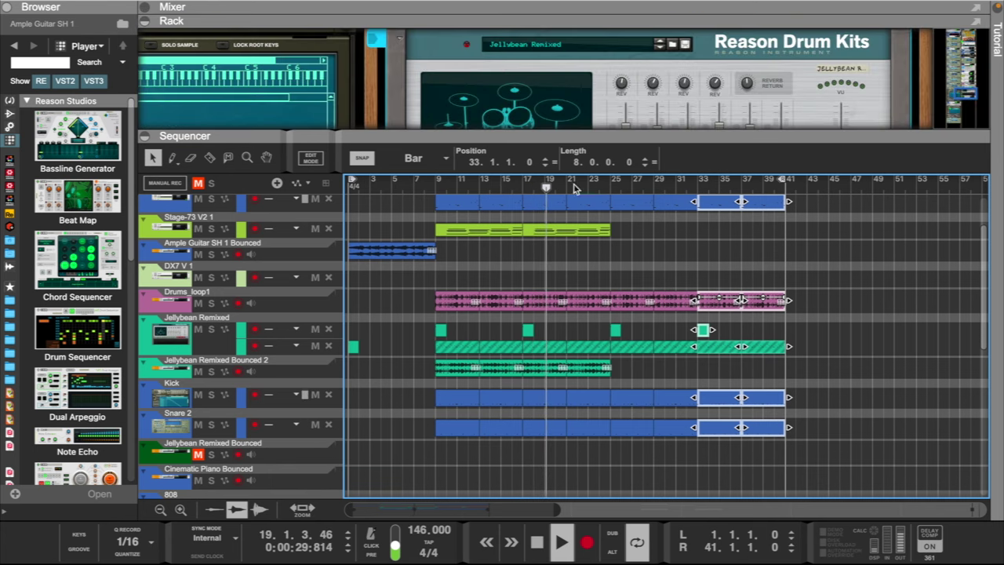
{"action": "left_click", "coordinate": [516, 285]}
{"action": "scroll", "coordinate": [506, 272], "scroll_direction": "up", "scroll_amount": 2}
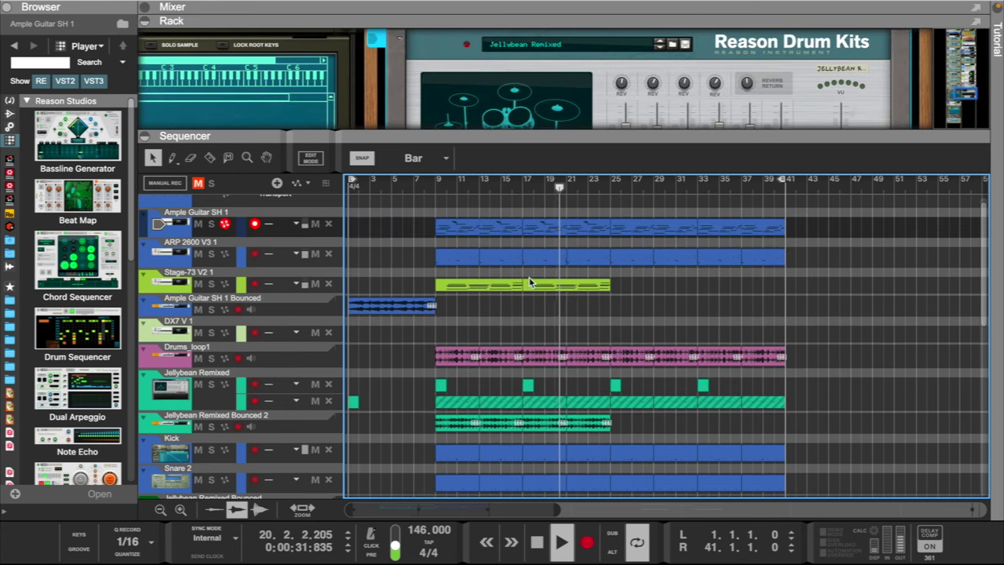
{"action": "scroll", "coordinate": [549, 289], "scroll_direction": "down", "scroll_amount": 1}
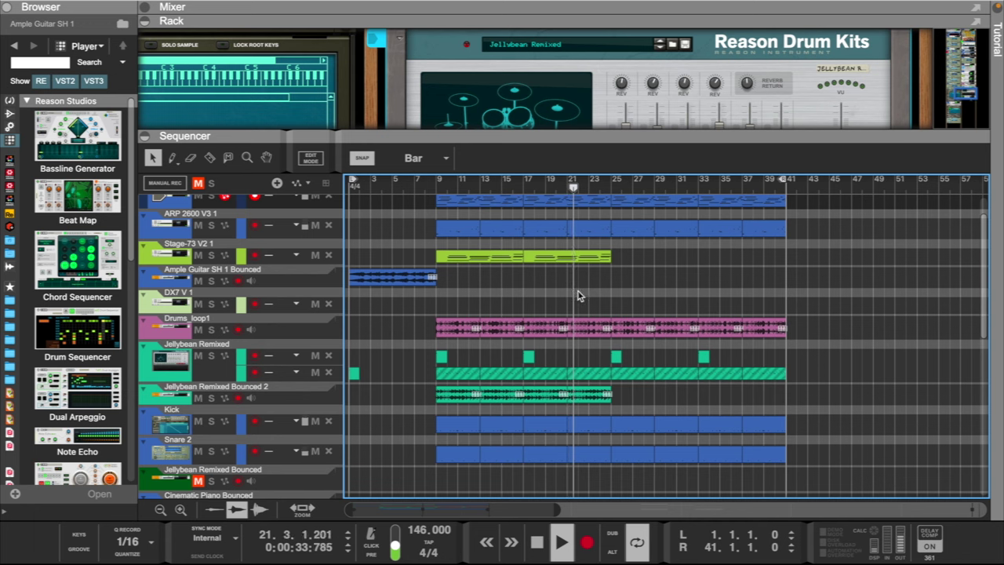
{"action": "left_click", "coordinate": [634, 234]}
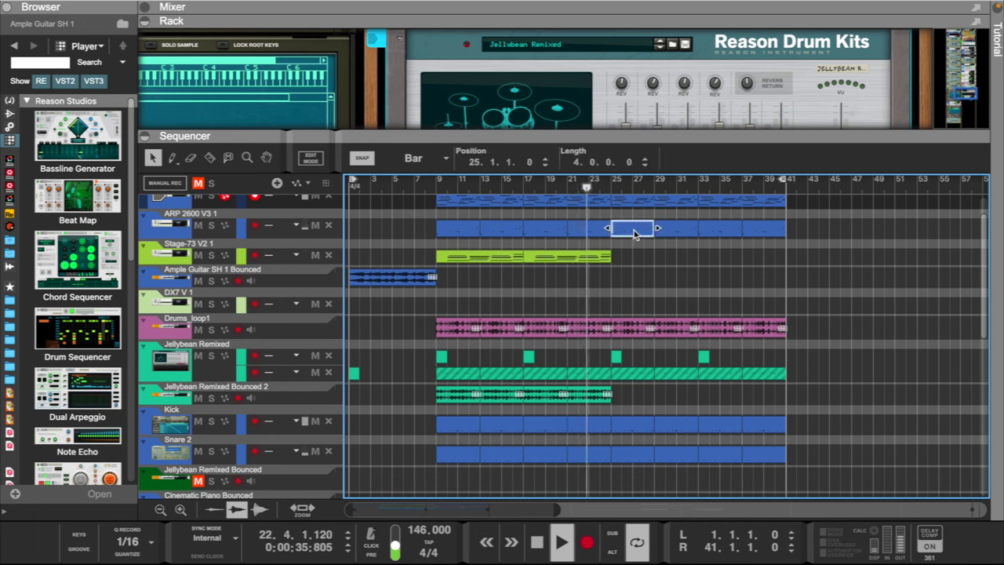
{"action": "key", "text": "Delete"}
{"action": "left_click", "coordinate": [676, 229]}
{"action": "key", "text": "Delete"}
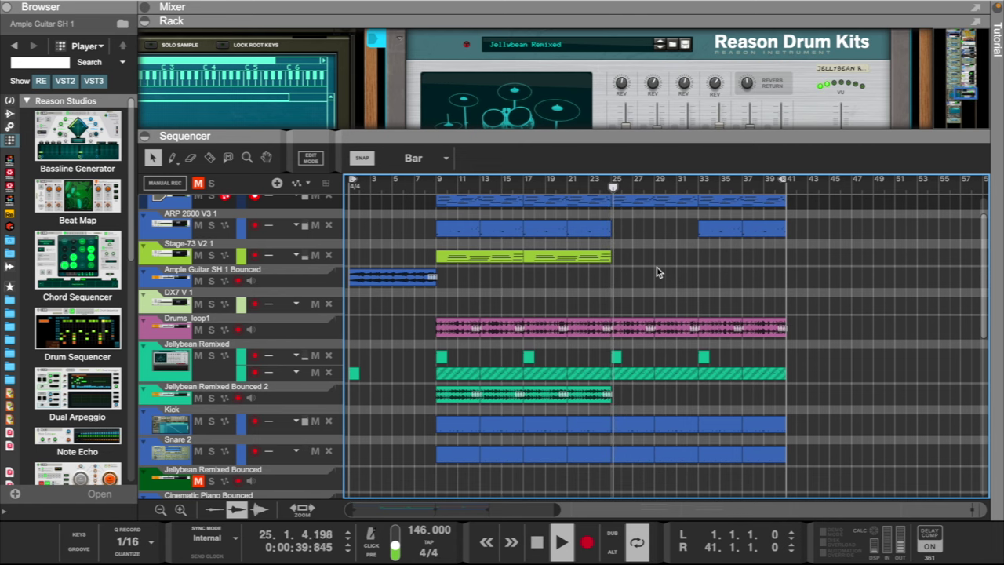
- Select the Snare 2 track and set the sample root key in its NN-19 sampler to E3
{"action": "scroll", "coordinate": [643, 274], "scroll_direction": "up", "scroll_amount": 1}
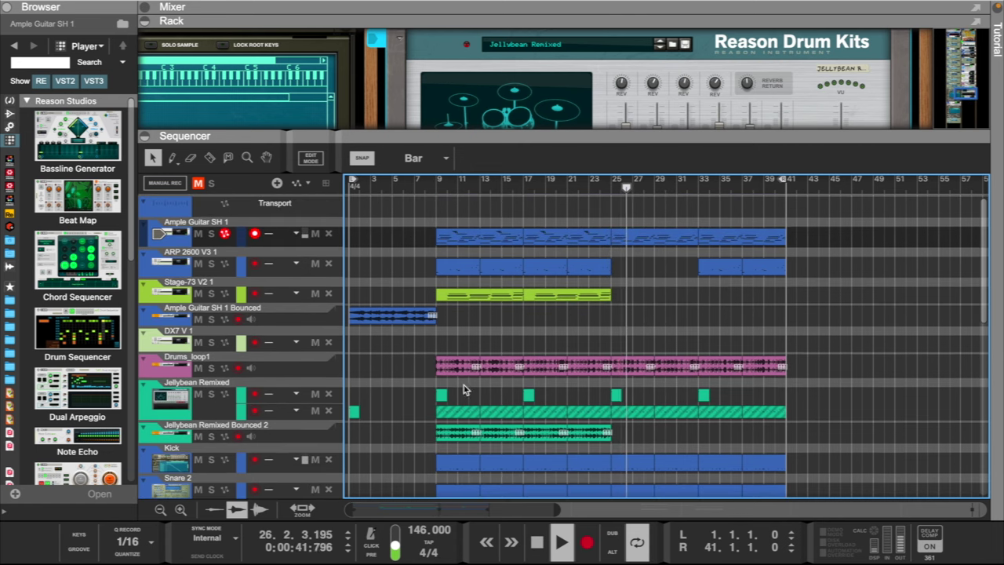
{"action": "left_click", "coordinate": [154, 371]}
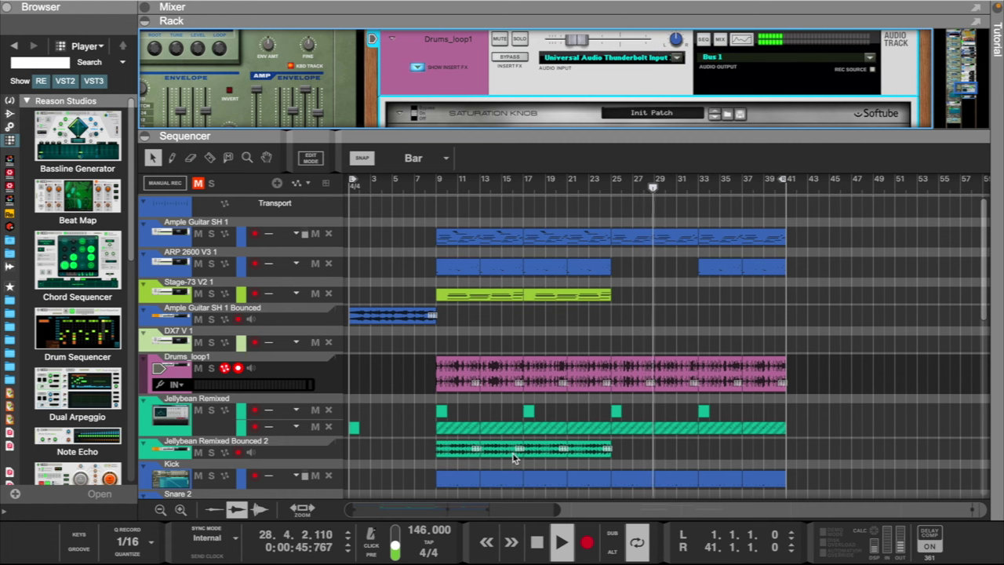
{"action": "scroll", "coordinate": [189, 446], "scroll_direction": "down", "scroll_amount": 3}
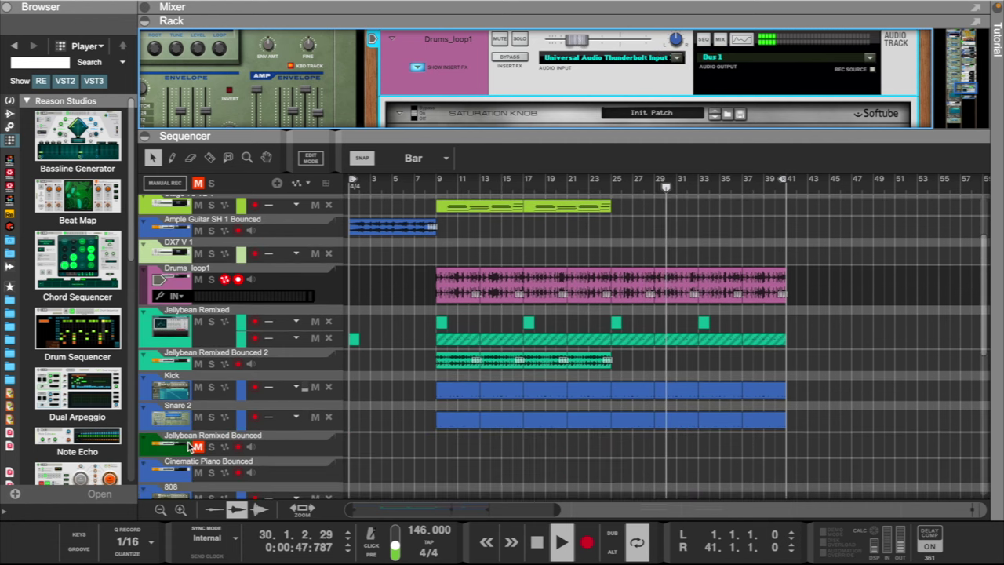
{"action": "left_click", "coordinate": [172, 418]}
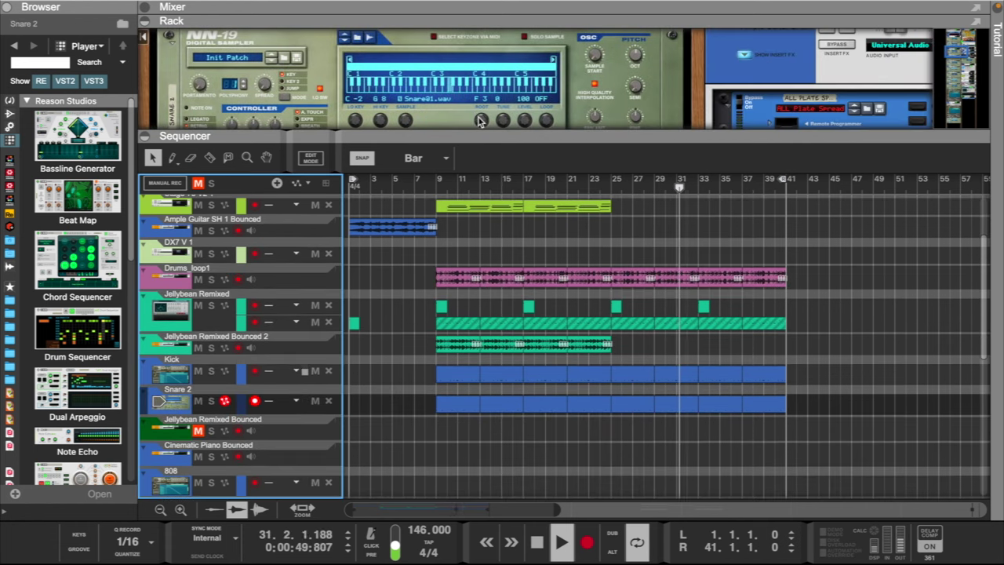
{"action": "left_click_drag", "start_coordinate": [481, 122], "coordinate": [482, 124]}
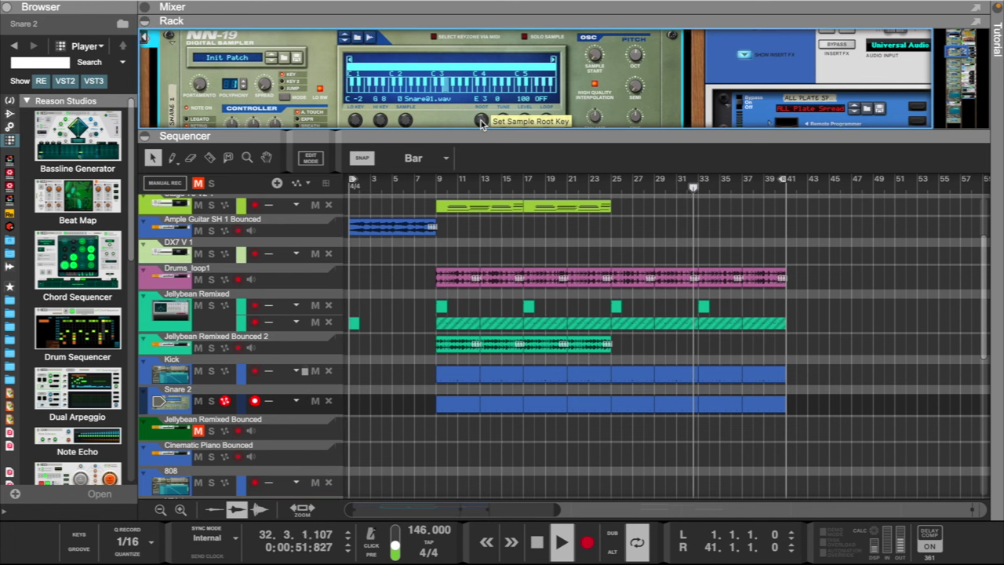
{"action": "scroll", "coordinate": [563, 267], "scroll_direction": "up", "scroll_amount": 3}
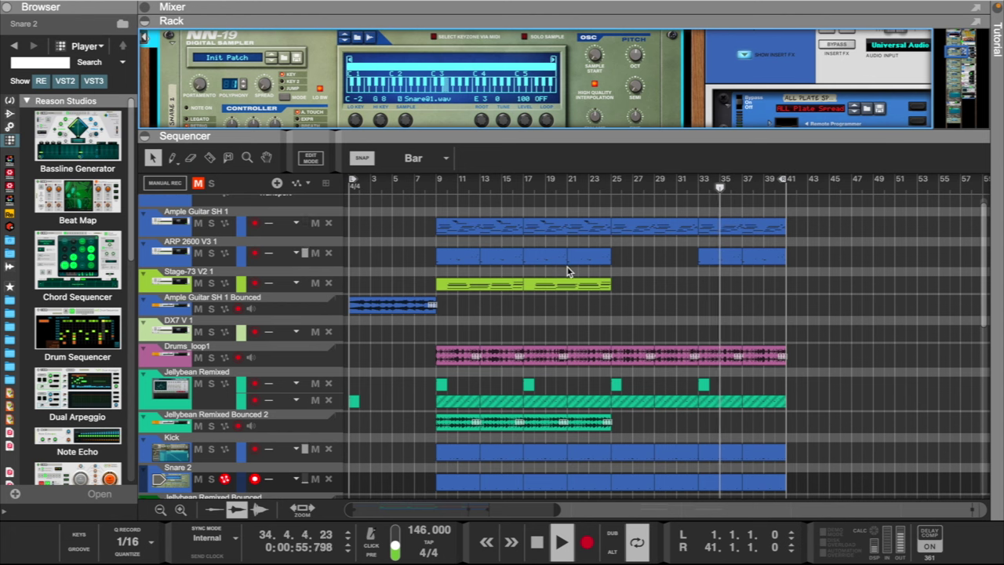
{"action": "scroll", "coordinate": [721, 415], "scroll_direction": "down", "scroll_amount": 1}
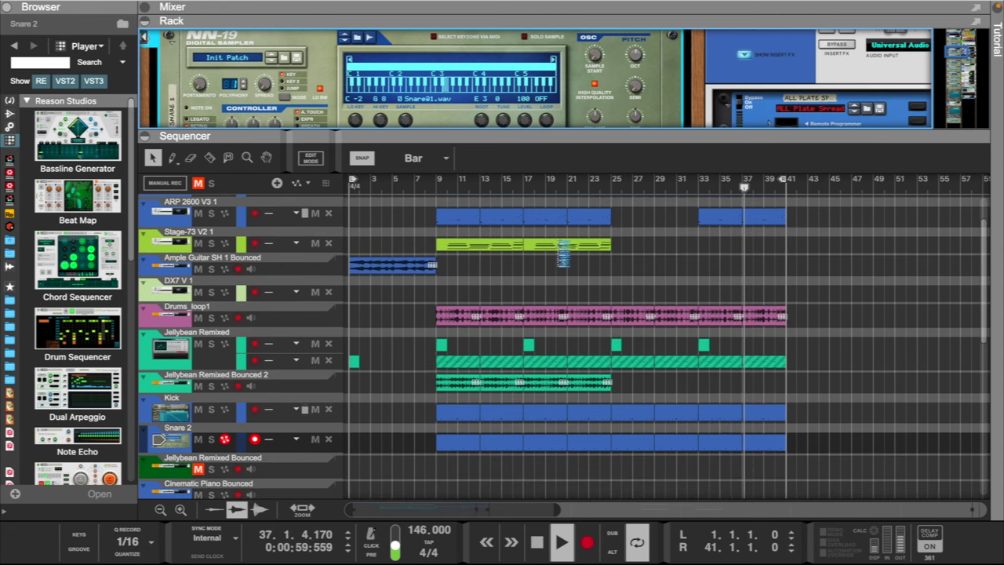
{"action": "key", "text": "ctrl+d"}
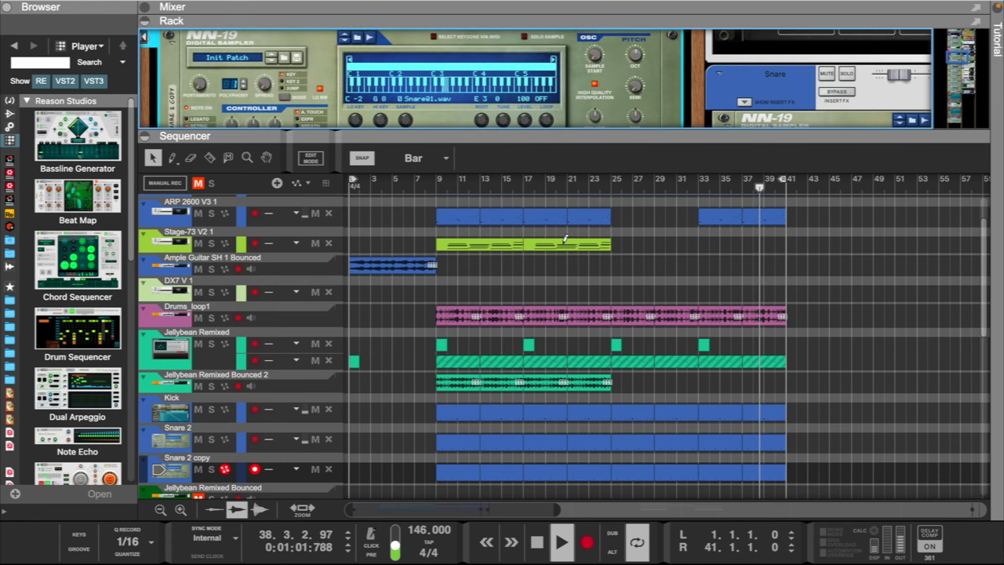
{"action": "key", "text": "ctrl+z"}
{"action": "scroll", "coordinate": [564, 247], "scroll_direction": "right", "scroll_amount": 1}
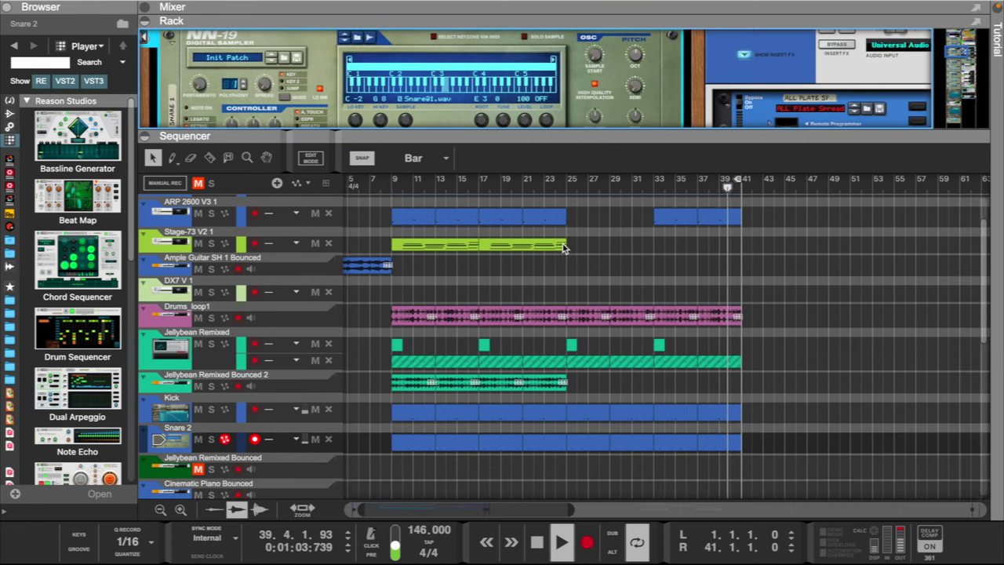
- Move the first Stage-73 V2 1 clip from bar 9 to bar 1 and select its track
{"action": "scroll", "coordinate": [563, 248], "scroll_direction": "up", "scroll_amount": 1}
{"action": "scroll", "coordinate": [534, 253], "scroll_direction": "left", "scroll_amount": 1}
{"action": "scroll", "coordinate": [532, 251], "scroll_direction": "up", "scroll_amount": 1}
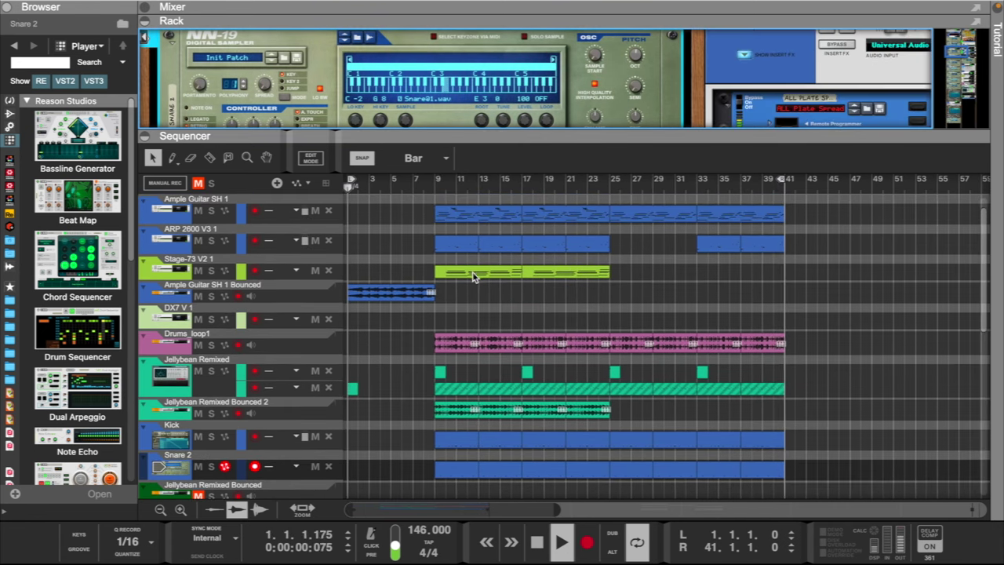
{"action": "left_click_drag", "start_coordinate": [477, 276], "coordinate": [339, 279]}
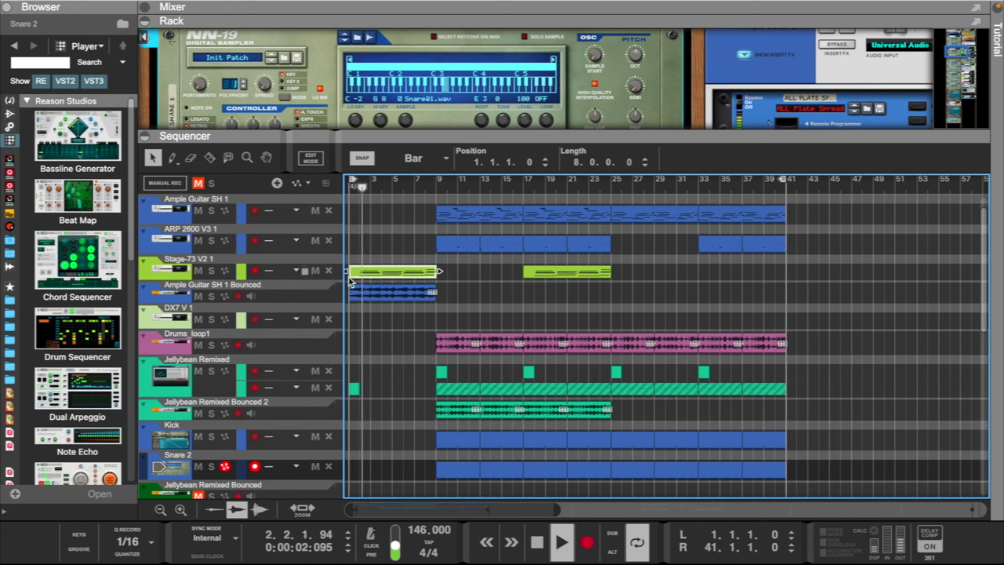
{"action": "left_click", "coordinate": [168, 271]}
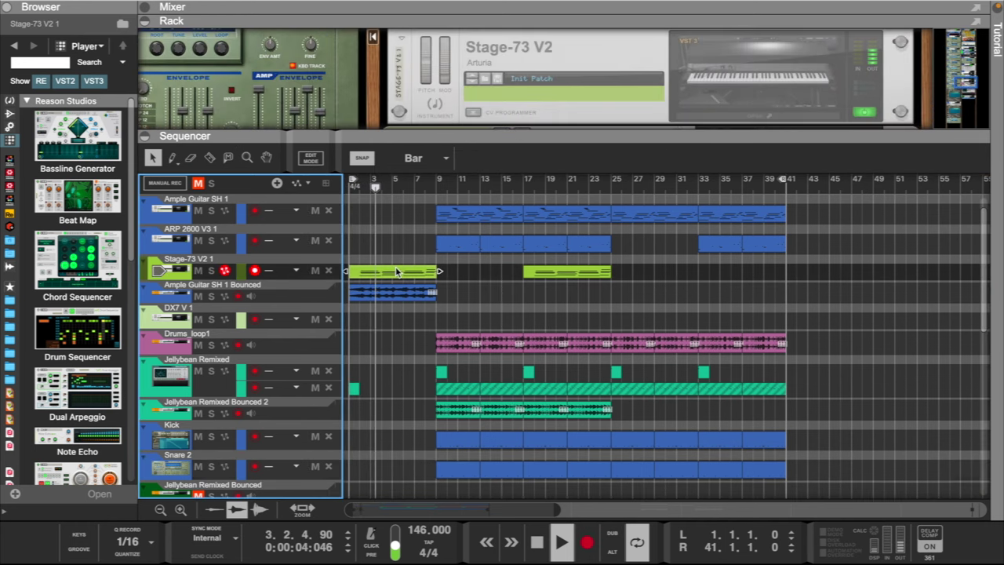
- Delete the Stage-73 V2 1 clip at bar 1 and copy the bar 17 clip to bar 9
{"action": "key", "text": "Delete"}
{"action": "left_click_drag", "start_coordinate": [555, 276], "coordinate": [478, 274]}
{"action": "scroll", "coordinate": [532, 360], "scroll_direction": "up", "scroll_amount": 1}
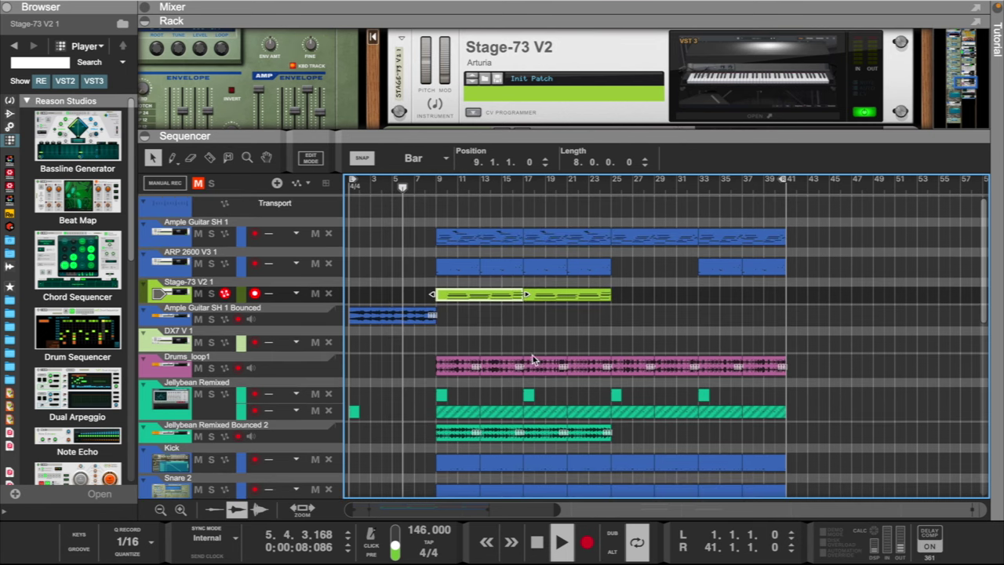
- Move the Jellybean Remixed clip at bar 1 from the second note lane to the first lane
{"action": "left_click_drag", "start_coordinate": [539, 25], "coordinate": [408, 6]}
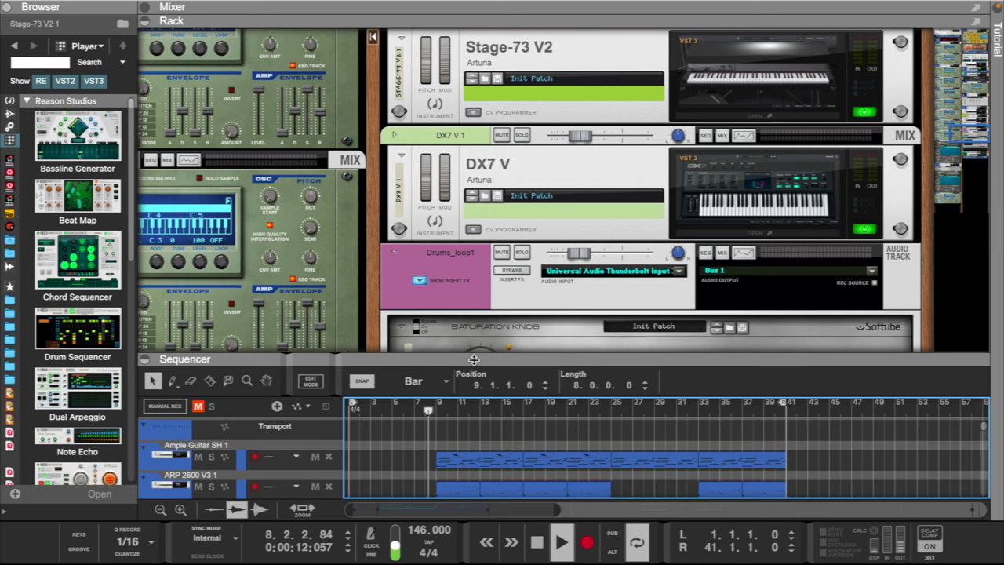
{"action": "left_click_drag", "start_coordinate": [473, 360], "coordinate": [476, 104]}
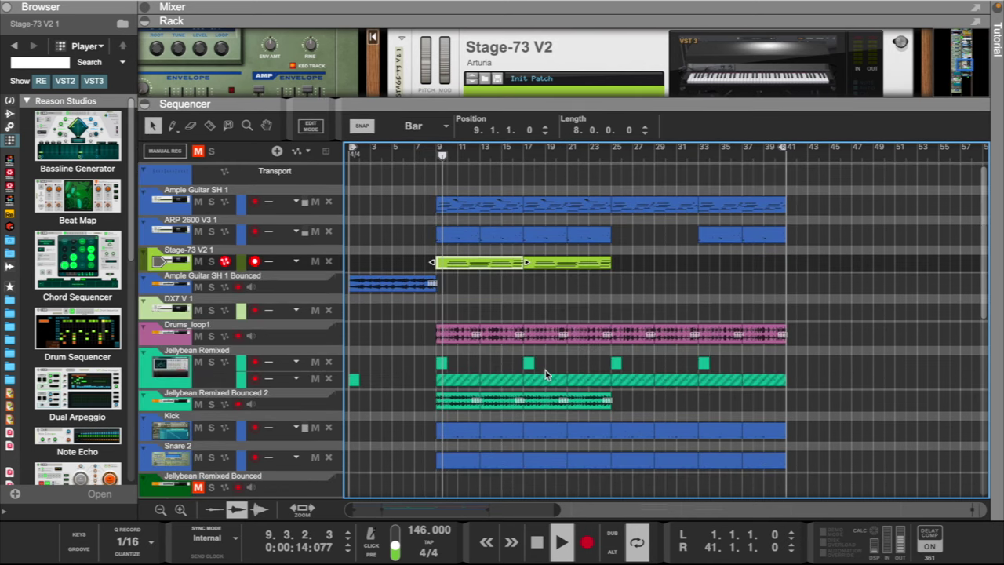
{"action": "left_click_drag", "start_coordinate": [354, 379], "coordinate": [352, 359]}
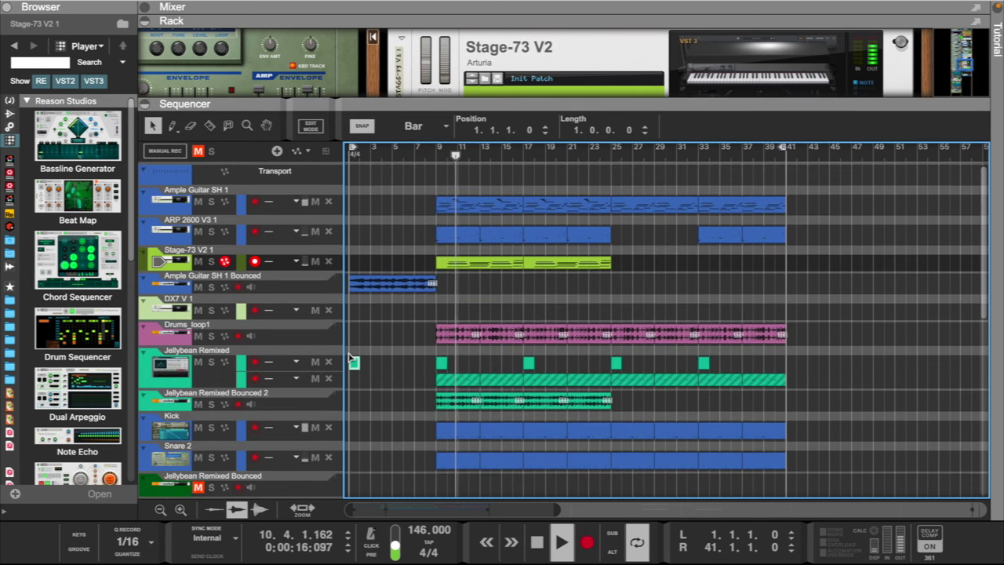
- Select the Ample Guitar SH 1 Bounced track and examine its devices in an enlarged rack
{"action": "left_click", "coordinate": [168, 284]}
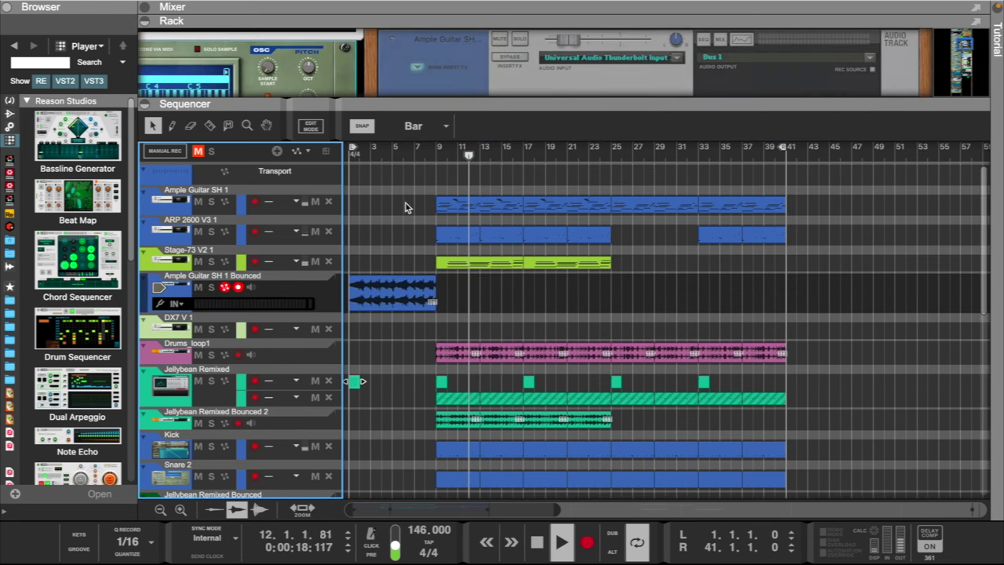
{"action": "left_click_drag", "start_coordinate": [601, 106], "coordinate": [602, 258]}
{"action": "scroll", "coordinate": [595, 139], "scroll_direction": "up", "scroll_amount": 3}
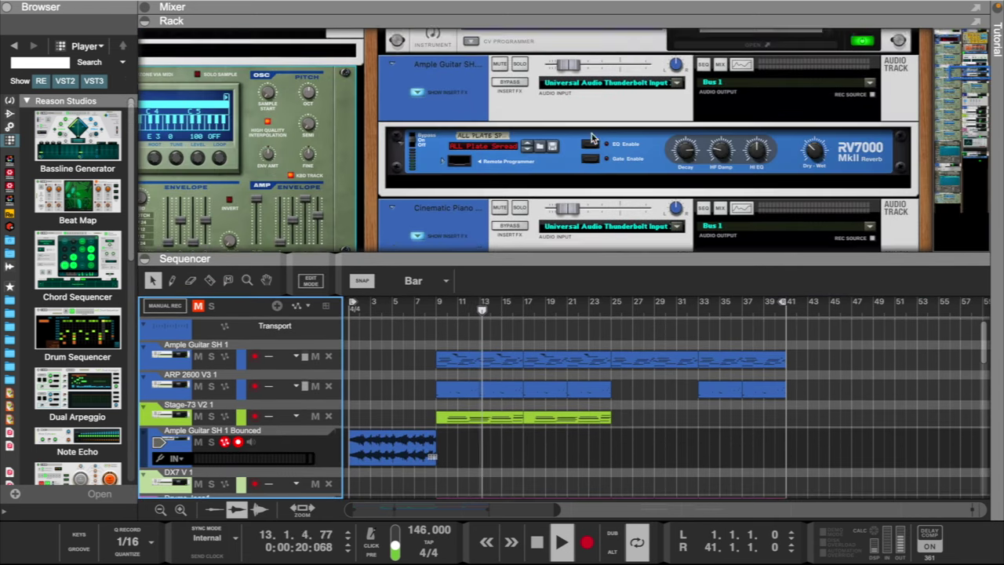
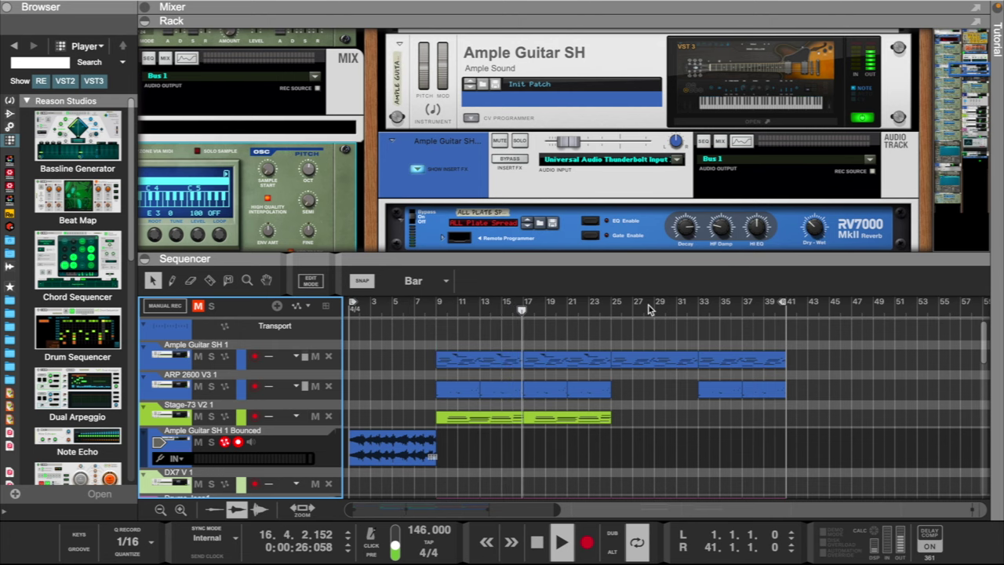
- Shrink the rack and copy the Stage-73 V2 1 clip from bar 17 to bar 33
{"action": "left_click_drag", "start_coordinate": [673, 257], "coordinate": [639, 183]}
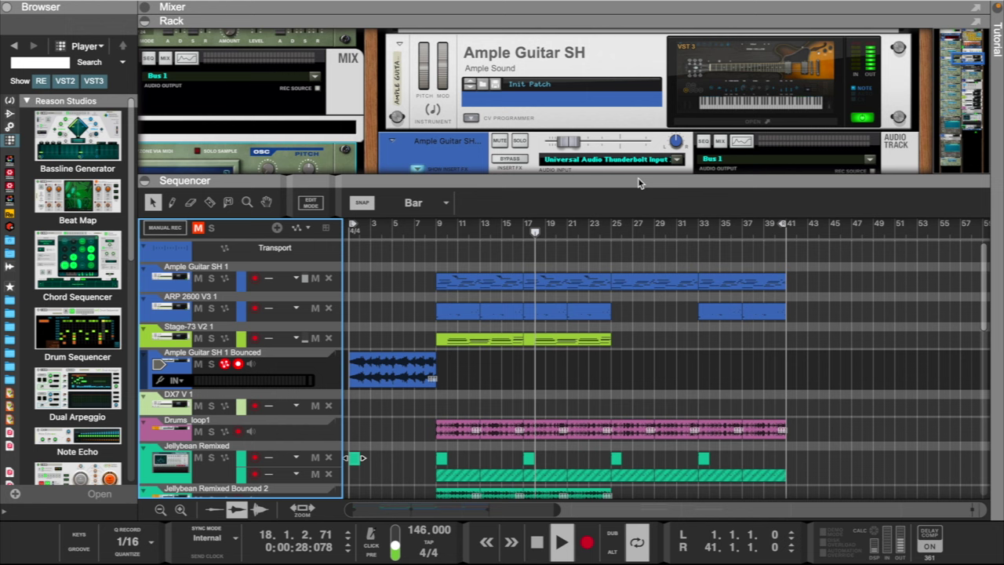
{"action": "left_click_drag", "start_coordinate": [563, 342], "coordinate": [735, 337]}
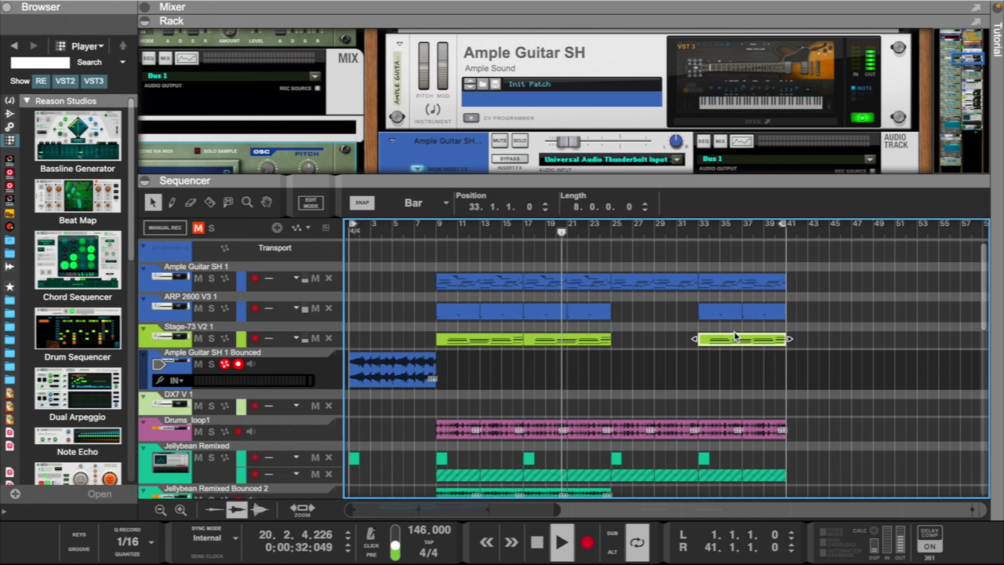
- Show the mixer, select the Snare 2 channel and try muting the Snare 2 track
{"action": "left_click_drag", "start_coordinate": [680, 23], "coordinate": [654, 267]}
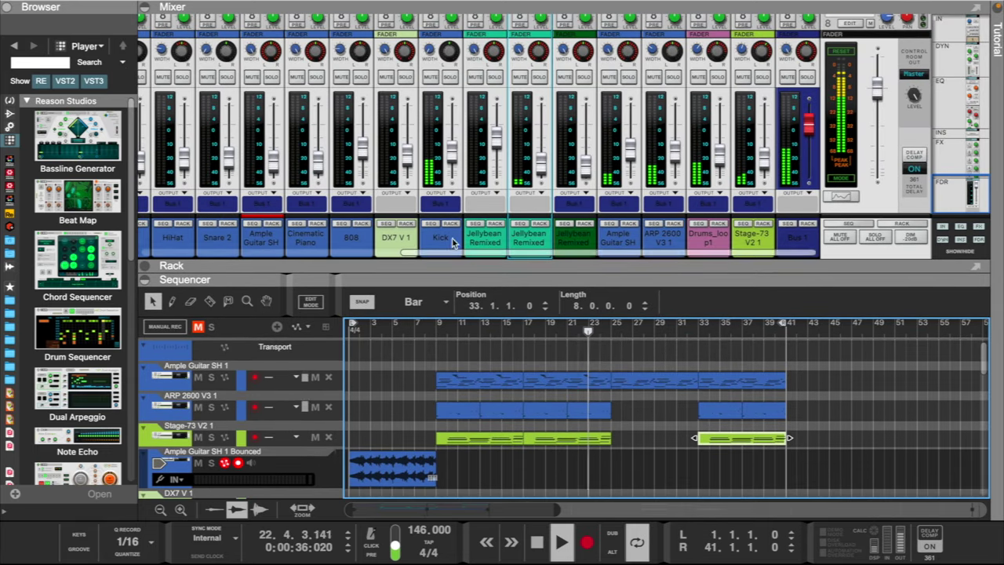
{"action": "left_click", "coordinate": [210, 48]}
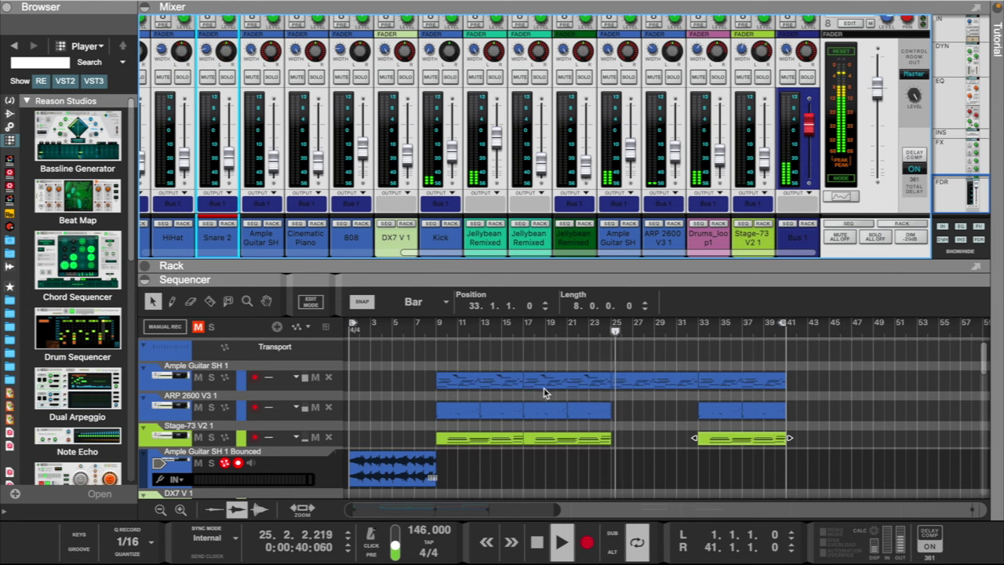
{"action": "scroll", "coordinate": [544, 384], "scroll_direction": "down", "scroll_amount": 2}
{"action": "left_click_drag", "start_coordinate": [569, 275], "coordinate": [570, 134]}
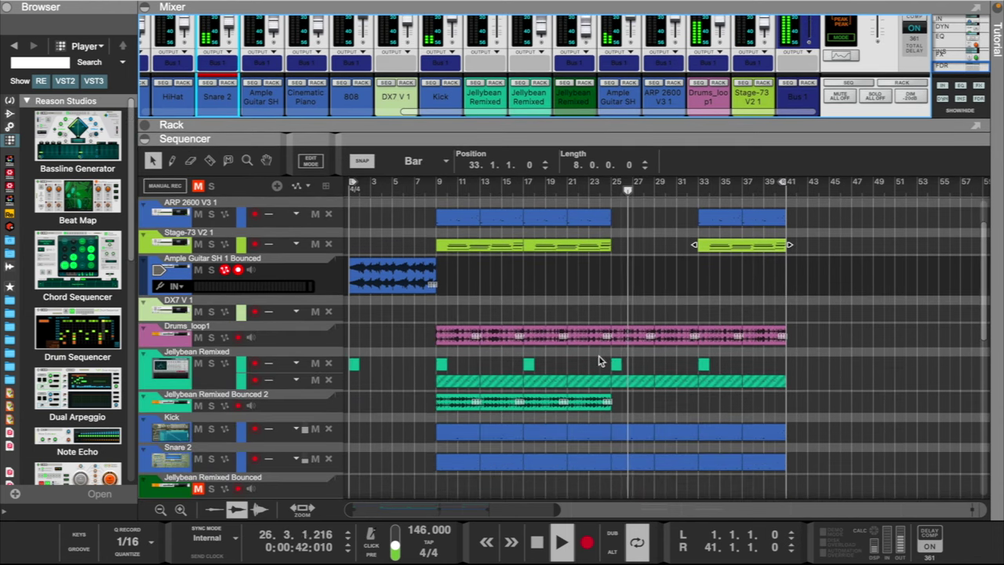
{"action": "left_click", "coordinate": [199, 459]}
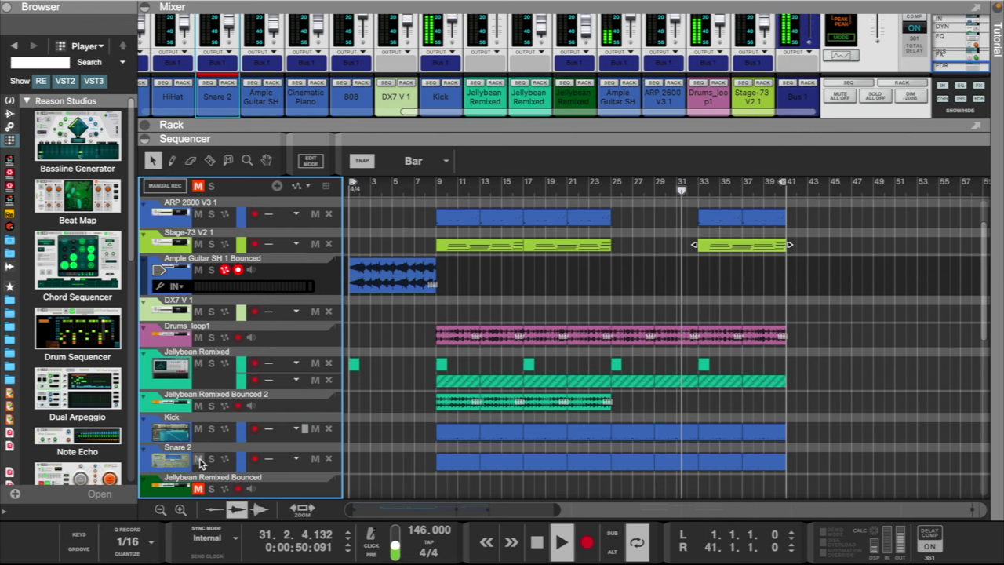
- Hide the mixer and examine the Ample Guitar, Cinematic Piano and Snare devices with their reverbs in the rack
{"action": "left_click_drag", "start_coordinate": [559, 512], "coordinate": [511, 518]}
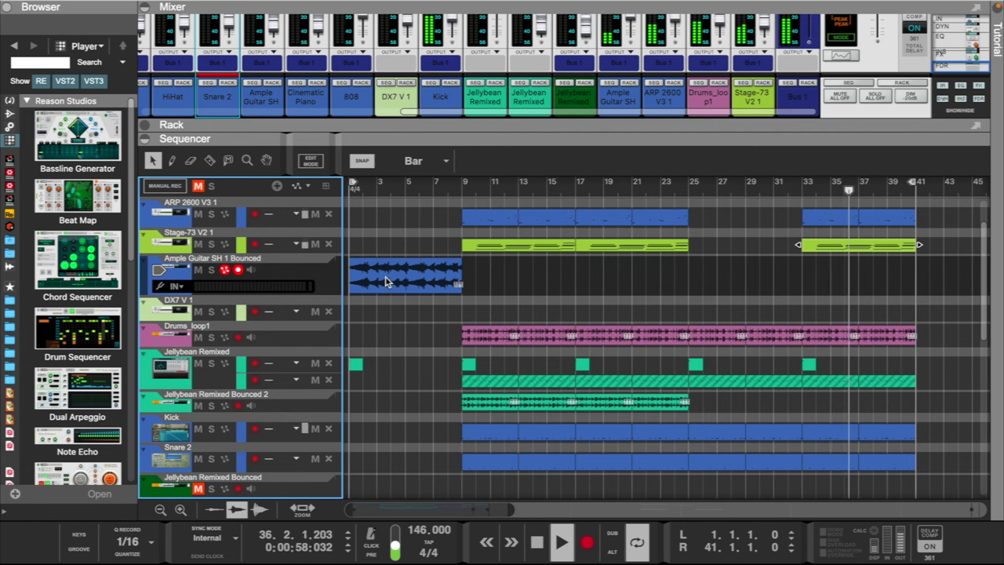
{"action": "left_click", "coordinate": [437, 7]}
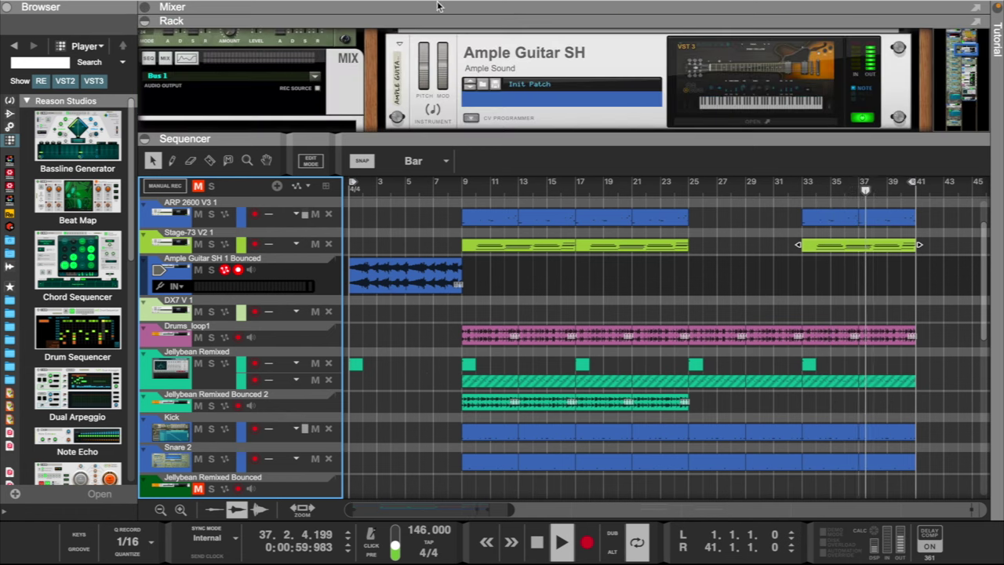
{"action": "left_click_drag", "start_coordinate": [493, 139], "coordinate": [534, 328]}
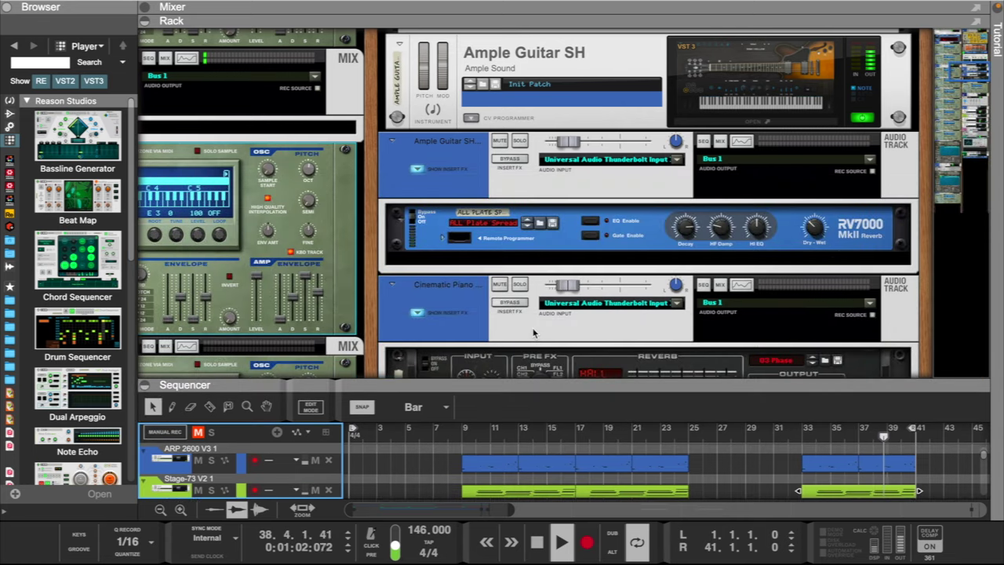
{"action": "scroll", "coordinate": [533, 330], "scroll_direction": "down", "scroll_amount": 2}
{"action": "scroll", "coordinate": [534, 333], "scroll_direction": "down", "scroll_amount": 2}
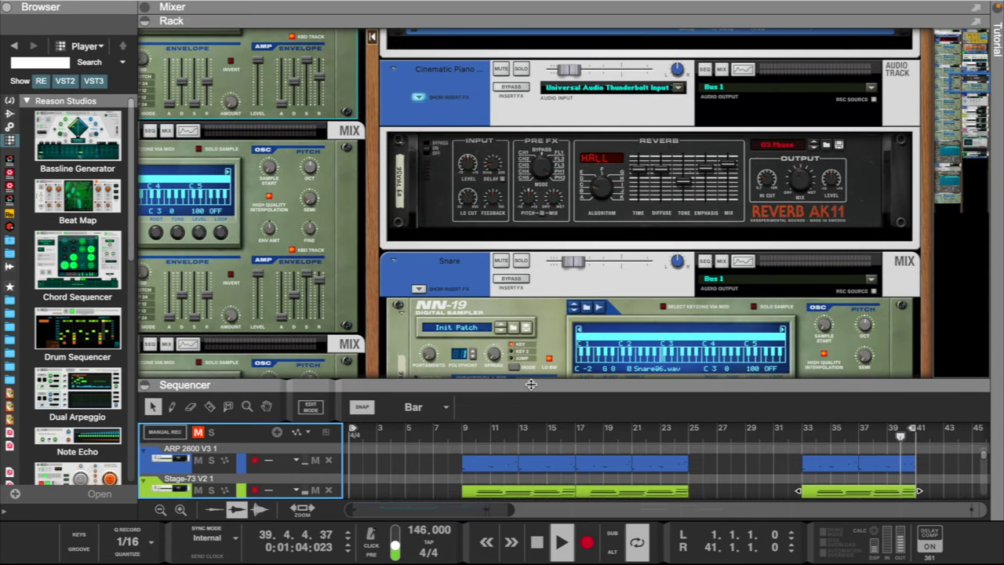
{"action": "left_click_drag", "start_coordinate": [531, 385], "coordinate": [434, 175]}
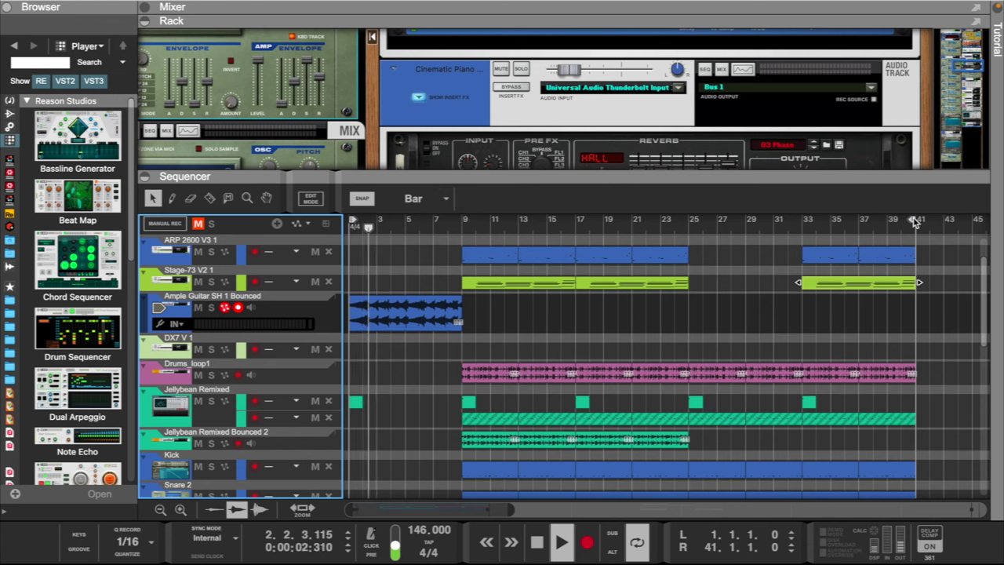
- Move the right loop locator to bar 9 so the loop covers the intro from bar 1
{"action": "mouse_move", "coordinate": [914, 222]}
{"action": "left_mouse_down"}
{"action": "mouse_move", "coordinate": [432, 269]}
{"action": "mouse_move", "coordinate": [459, 268]}
{"action": "left_mouse_up"}
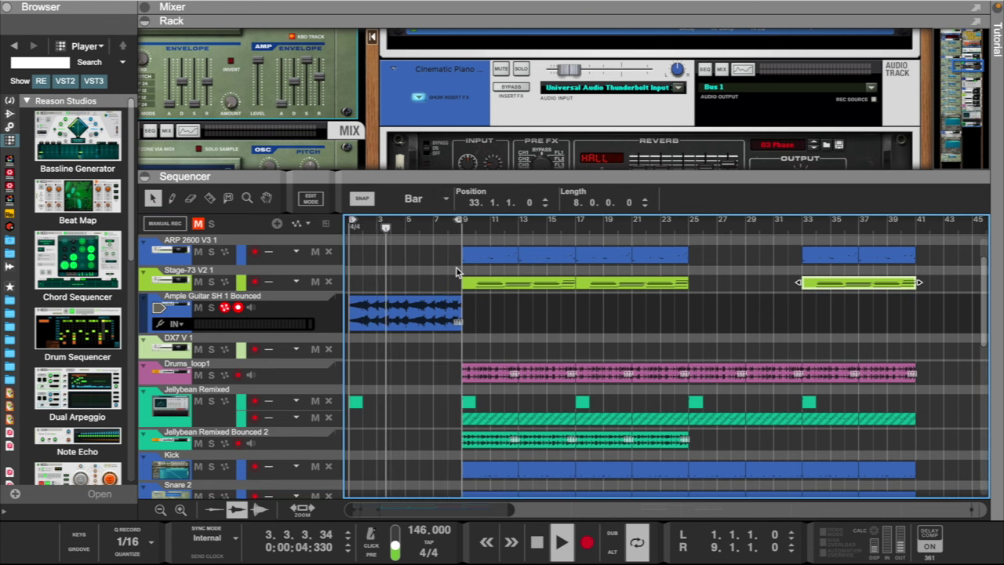
{"action": "left_click_drag", "start_coordinate": [509, 510], "coordinate": [413, 510]}
{"action": "left_click_drag", "start_coordinate": [314, 331], "coordinate": [518, 513]}
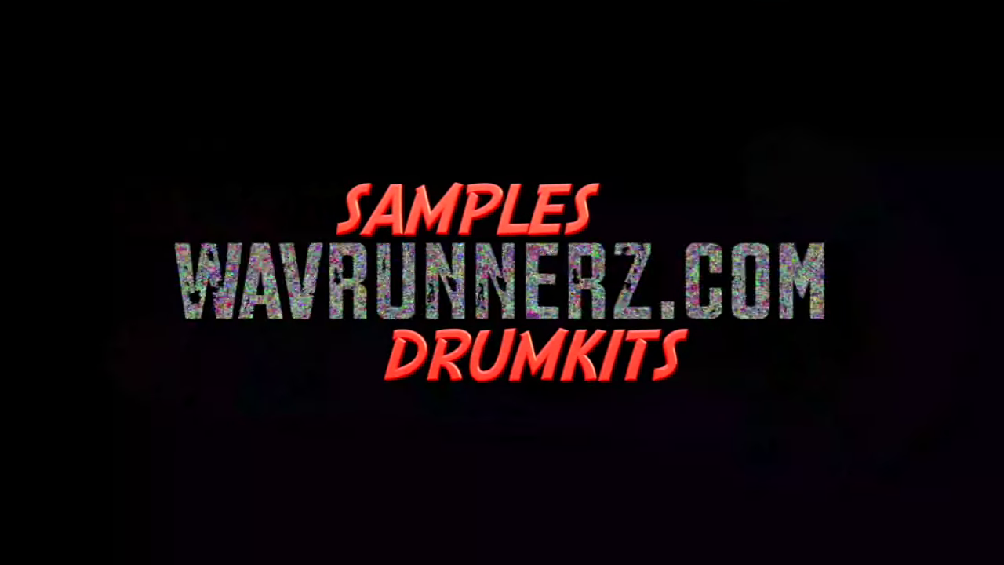